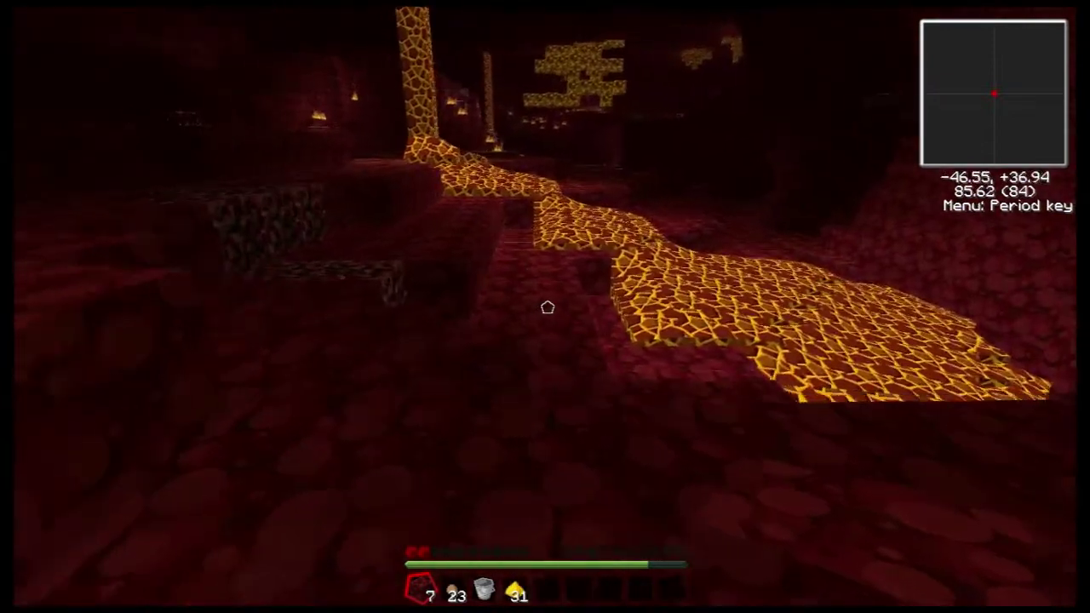
Step: Switch hotbar slots and bring up the crafting grid to turn glowstone dust into blocks
key("3")
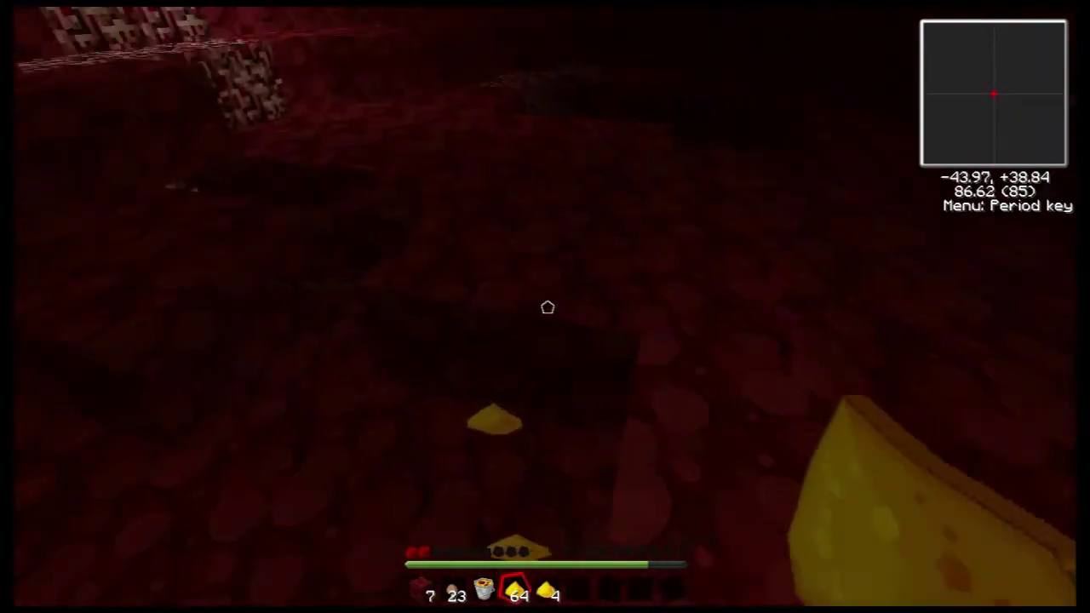
key("e")
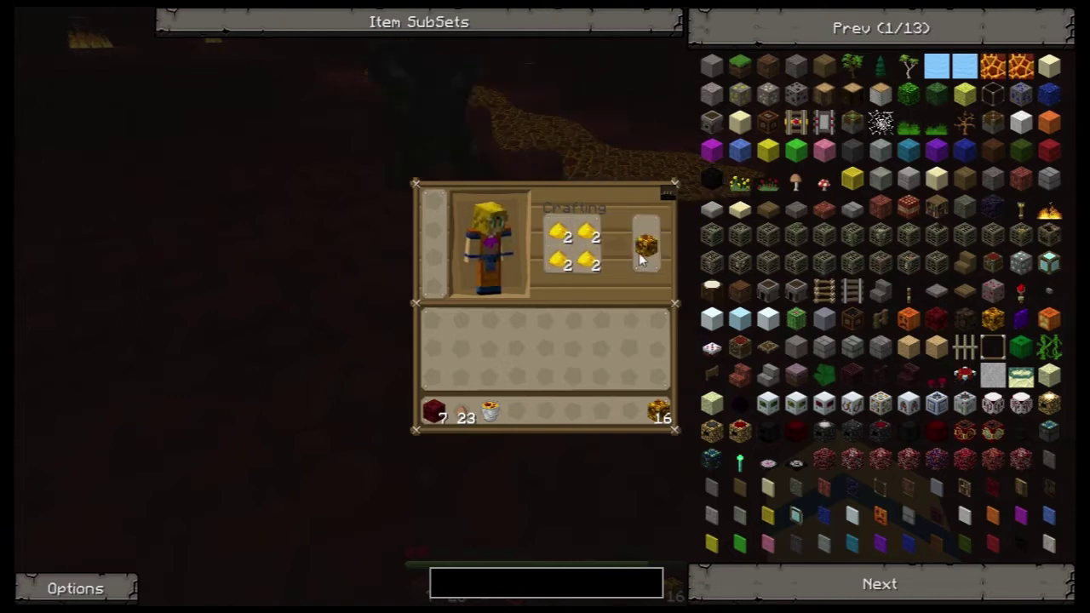
Step: Set glowstone blocks into the netherrack shaft walls, then climb out onto the Nether floor
key("e")
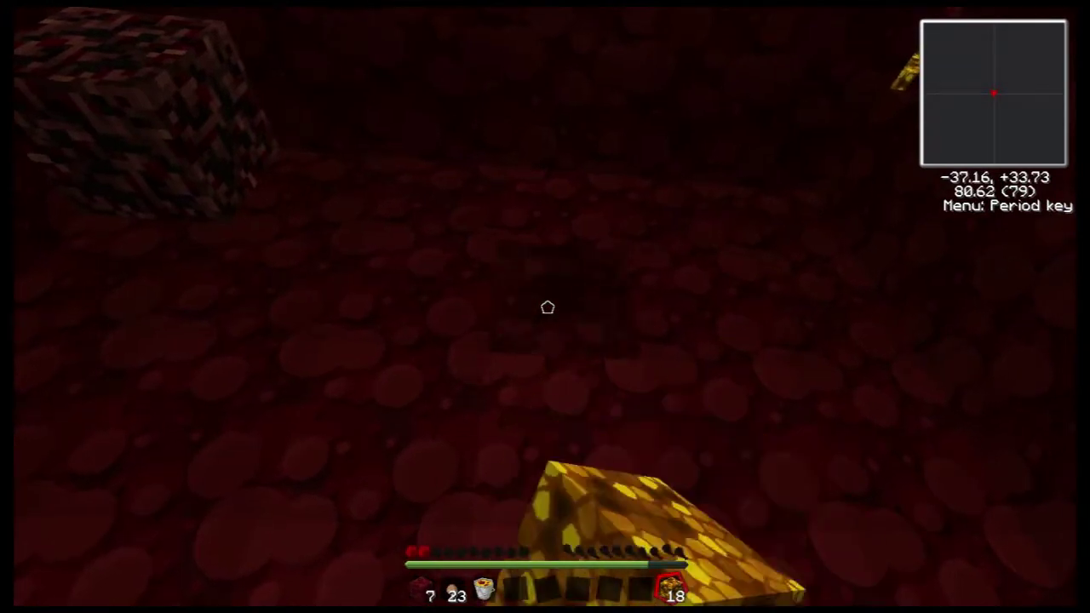
right_click(548, 307)
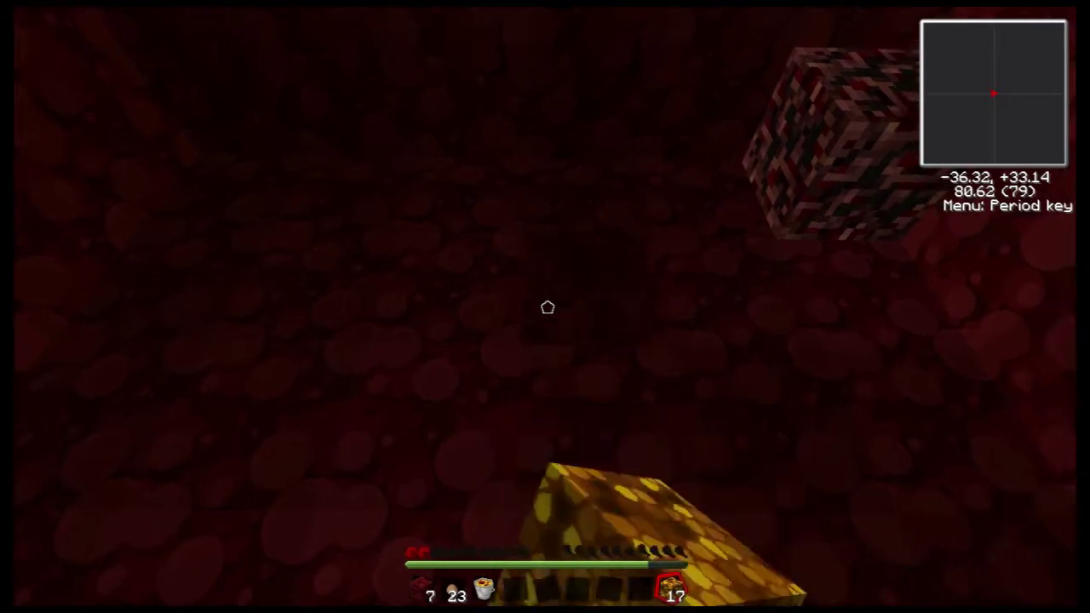
right_click(547, 308)
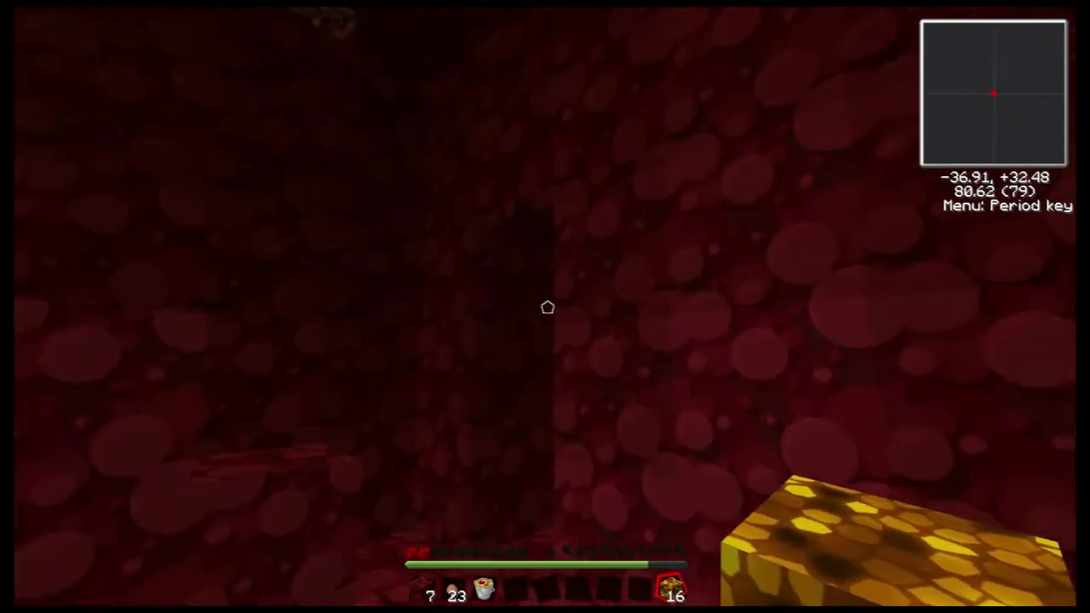
key("w")
right_click(548, 308)
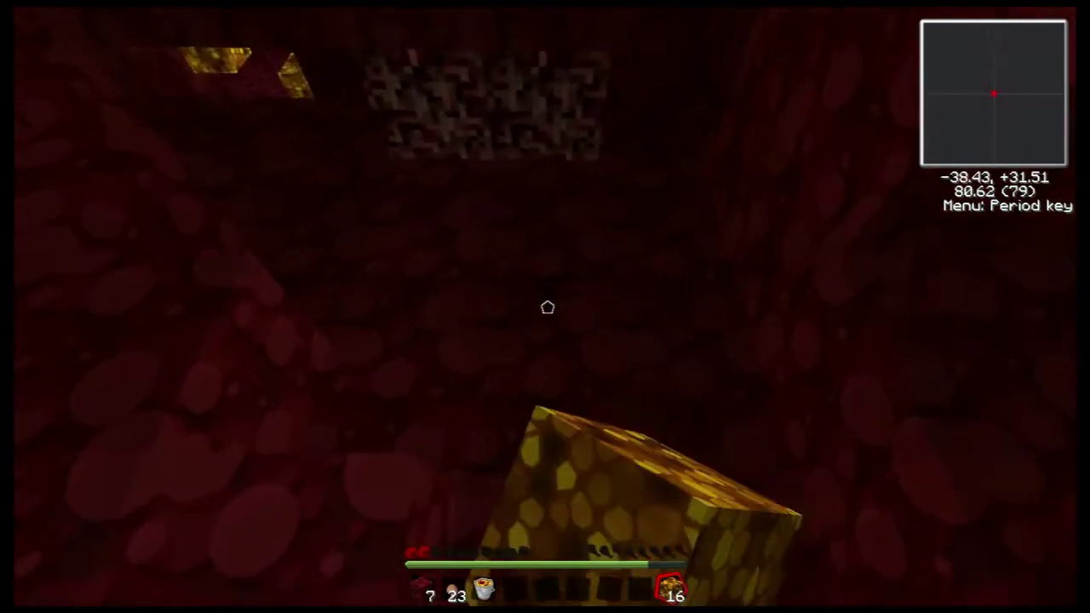
right_click(548, 307)
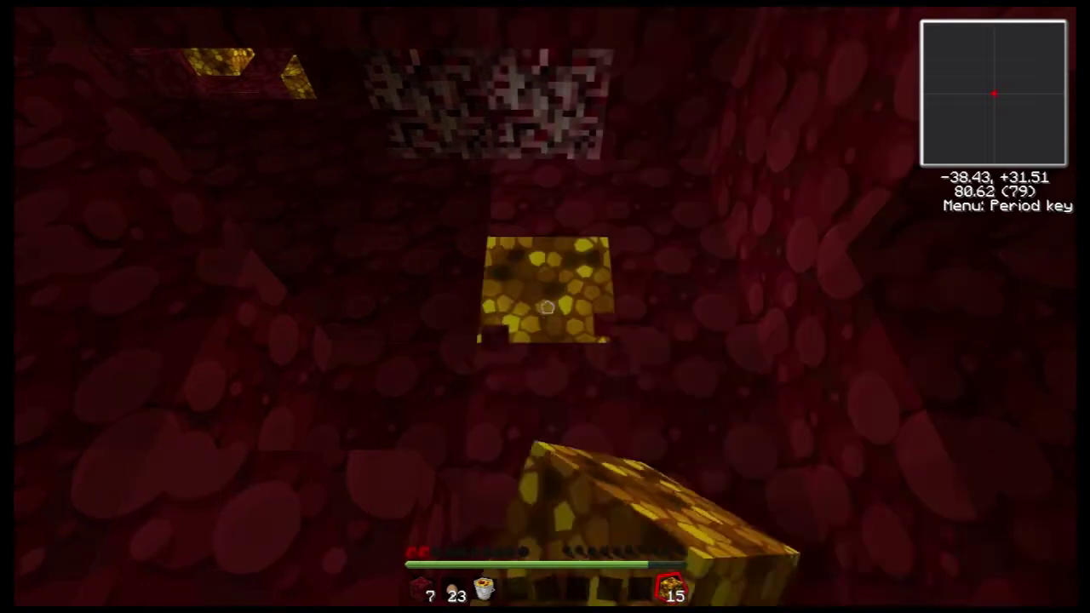
key("w")
key("w")
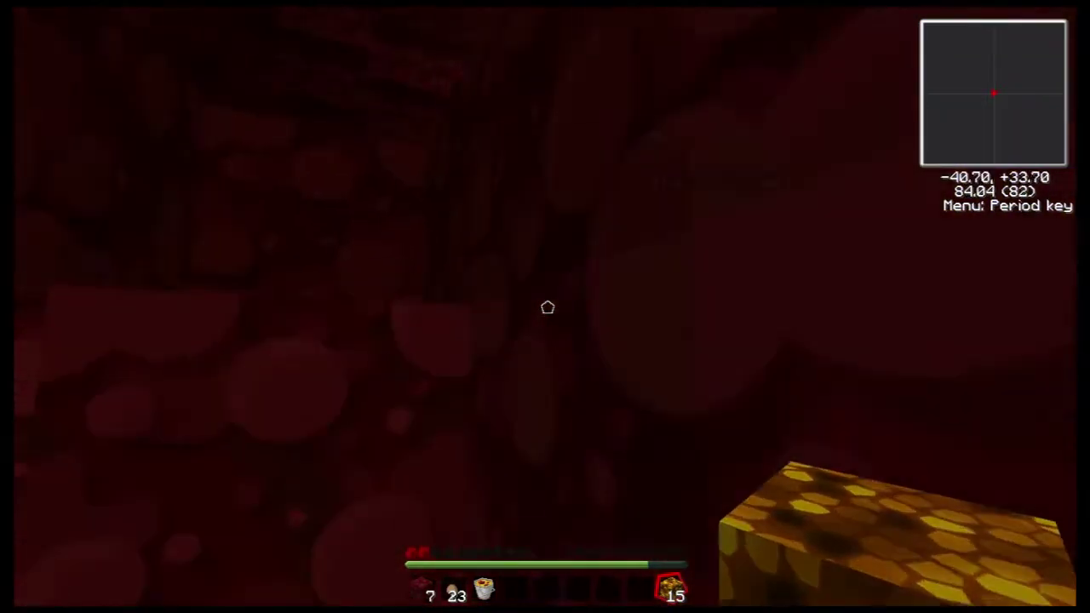
key("w")
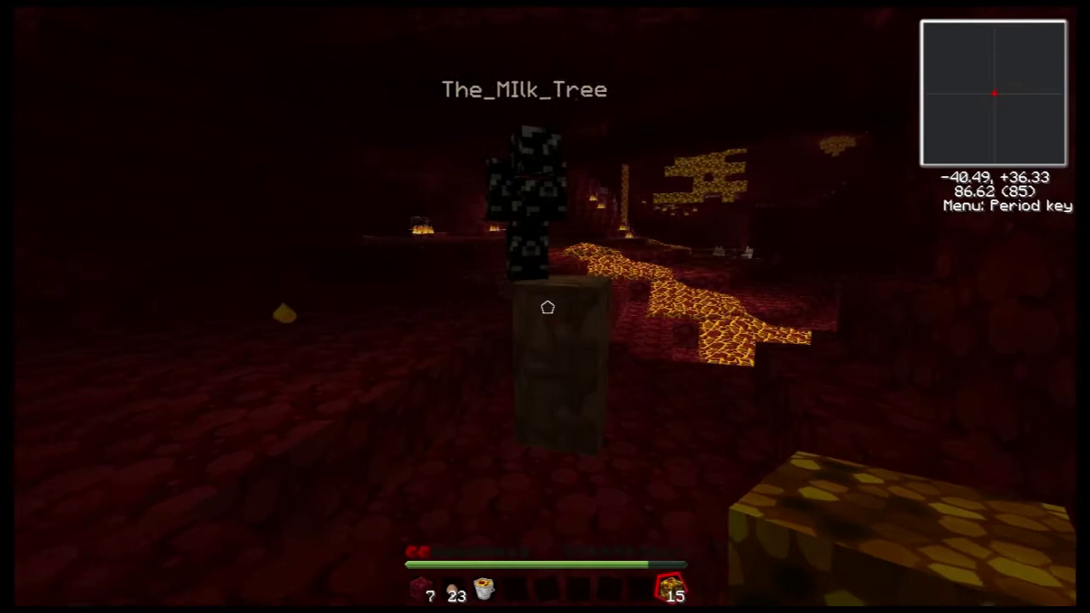
scroll(548, 308, "down", 1)
Step: Pick up the leftover glowstone dust and craft it into a 16th glowstone block
key("w")
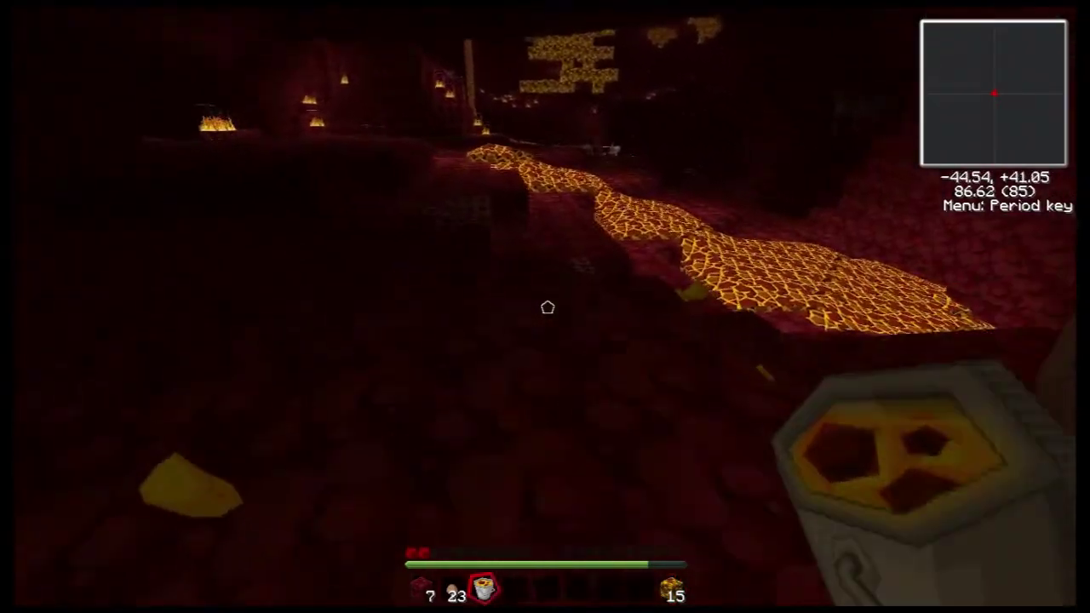
key("w")
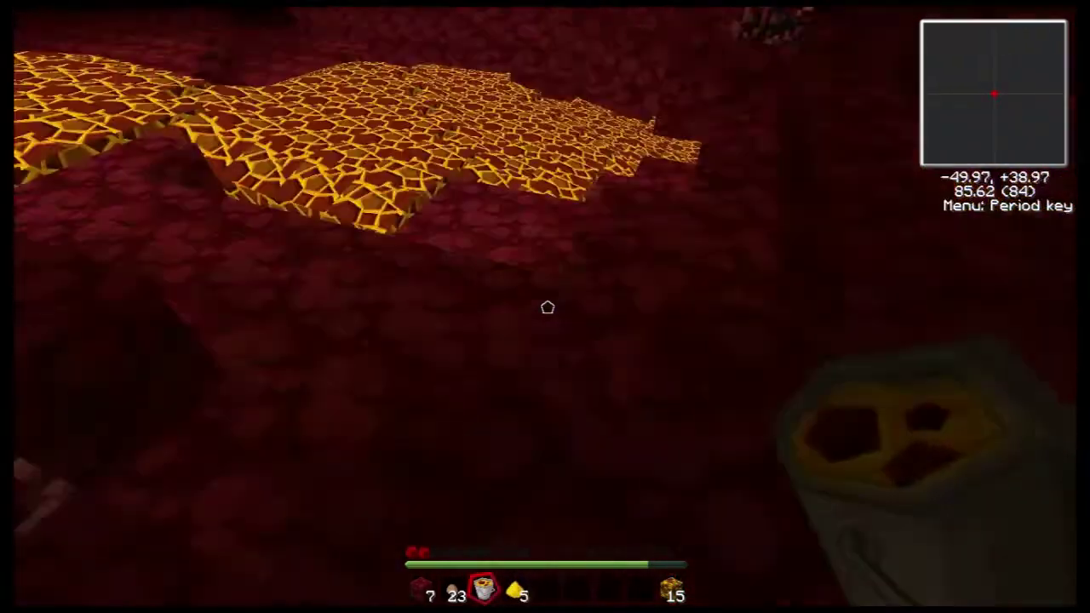
key("e")
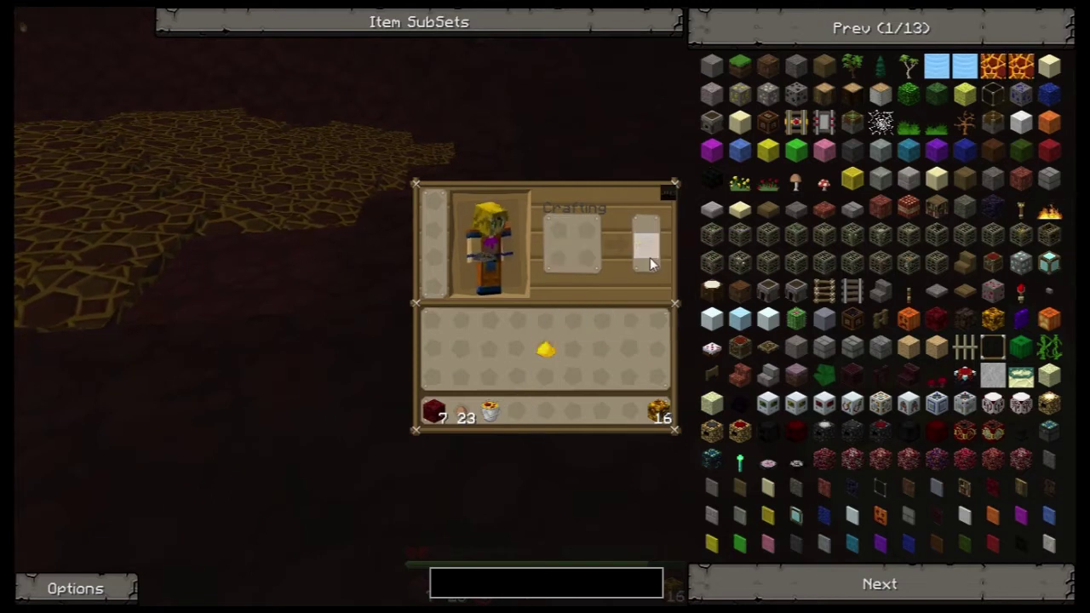
key("Escape")
Step: Fill the bucket at the lava pool and head back across the netherrack
key("w")
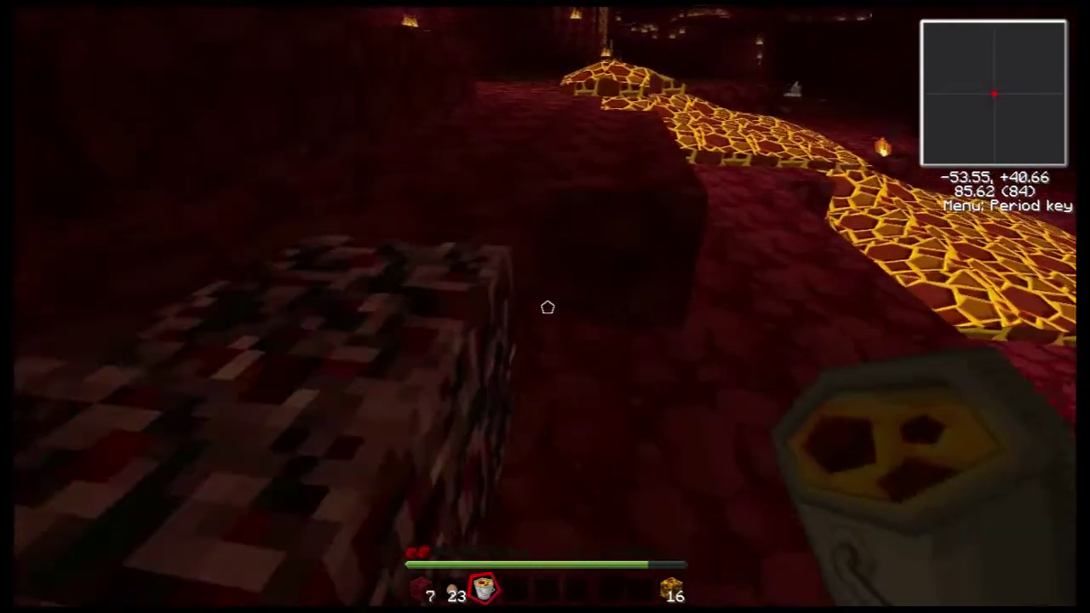
key("w")
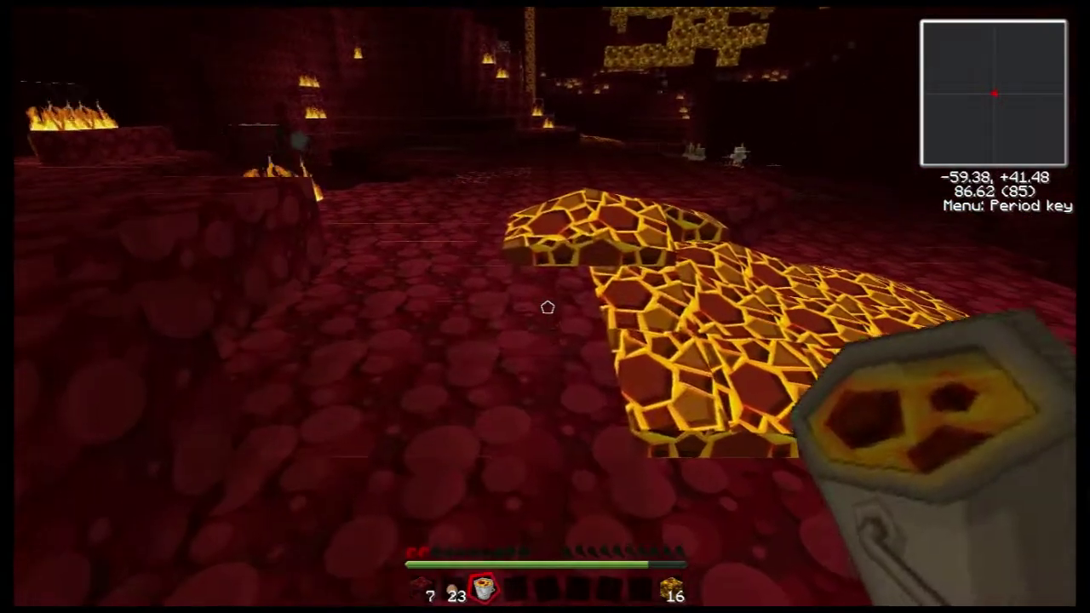
key("w")
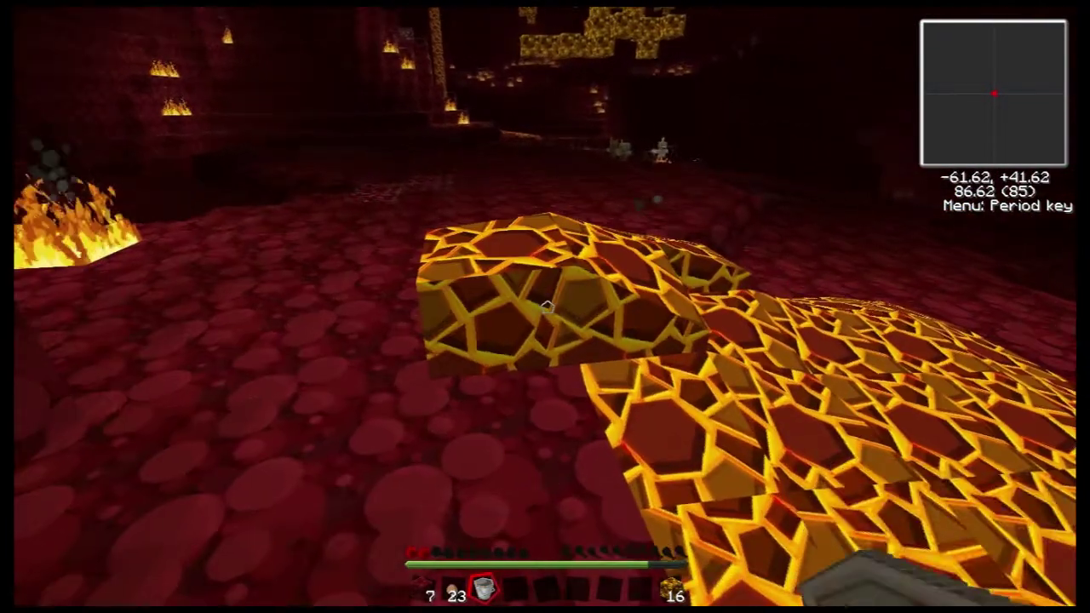
scroll(545, 307, "down", 1)
right_click(545, 306)
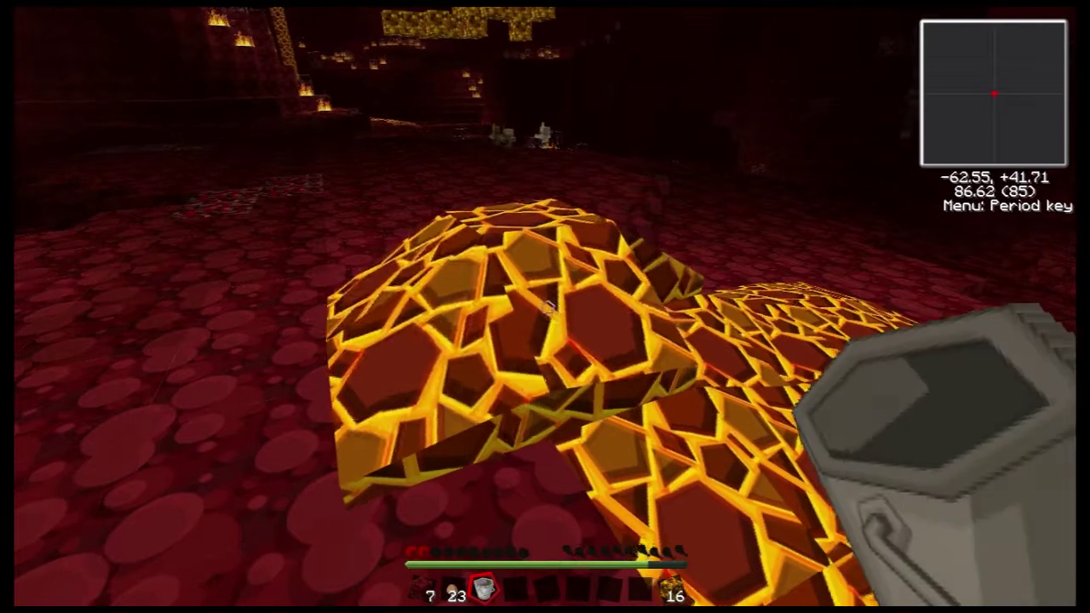
left_click(546, 306)
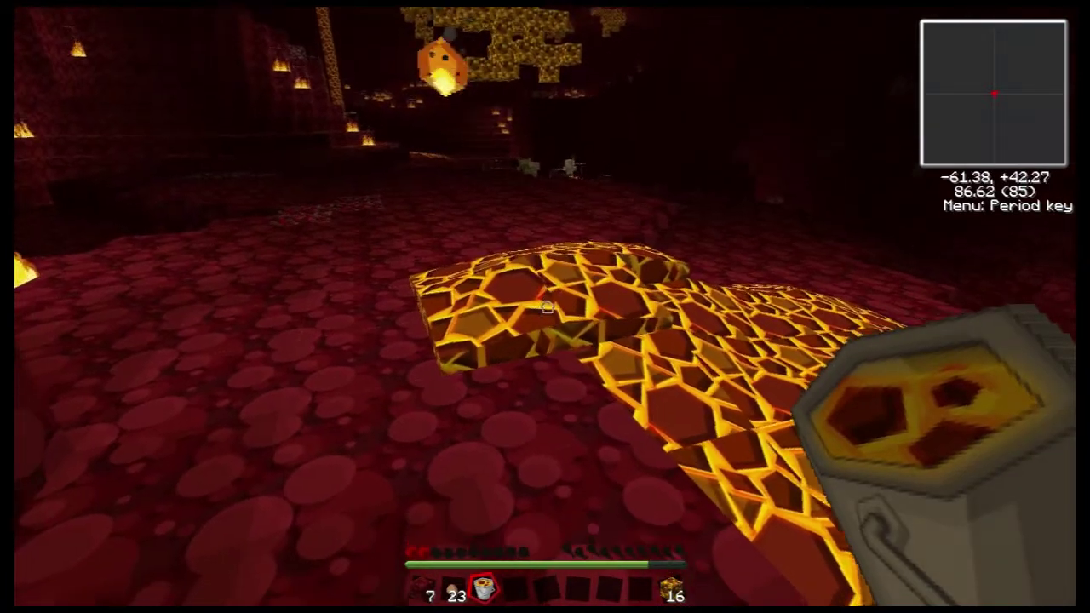
key("s")
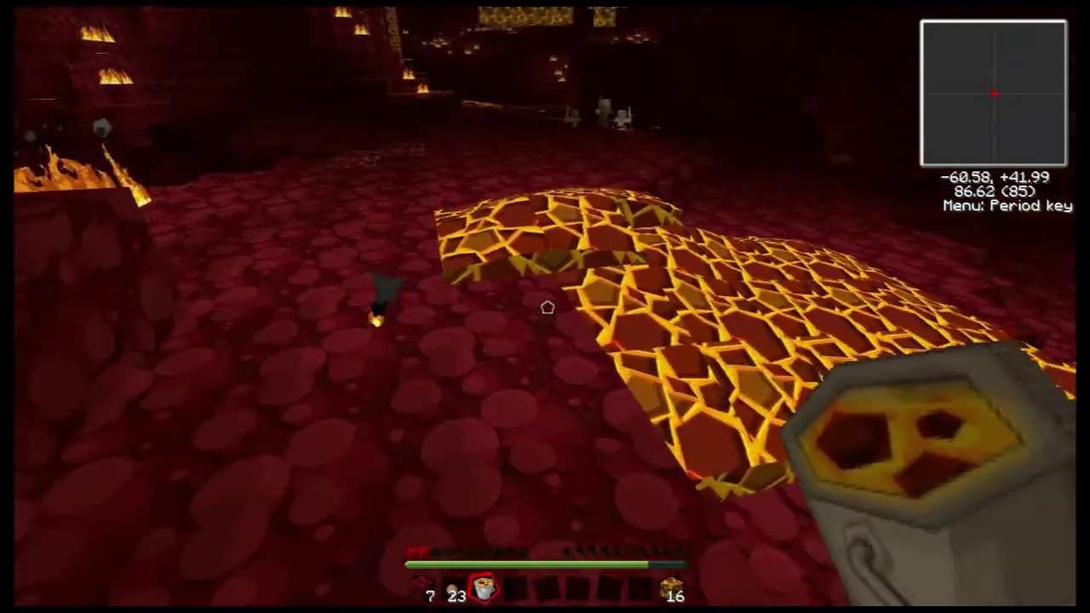
key("w")
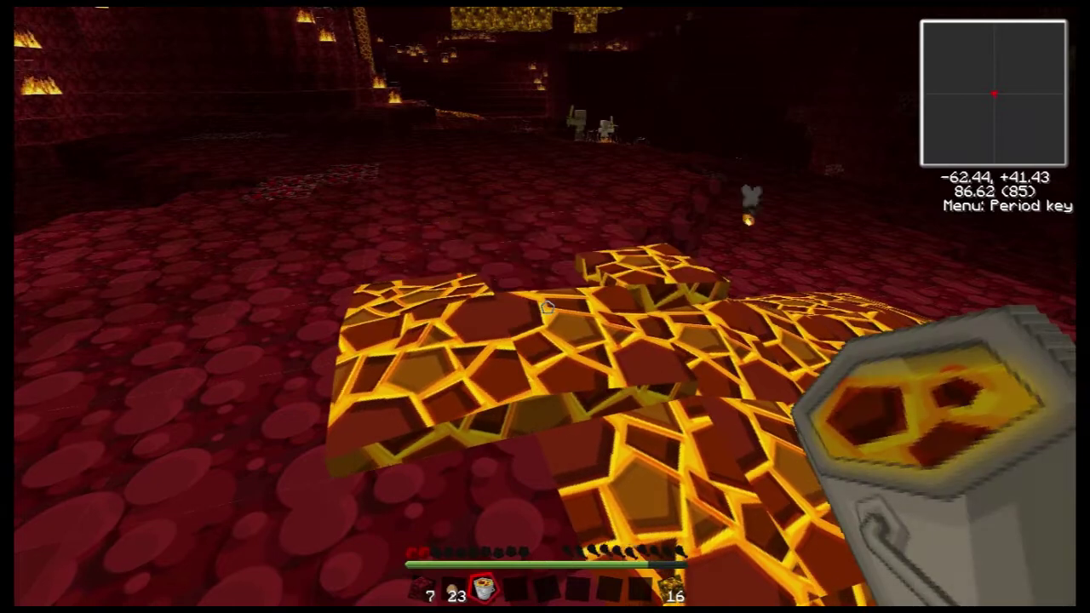
key("w")
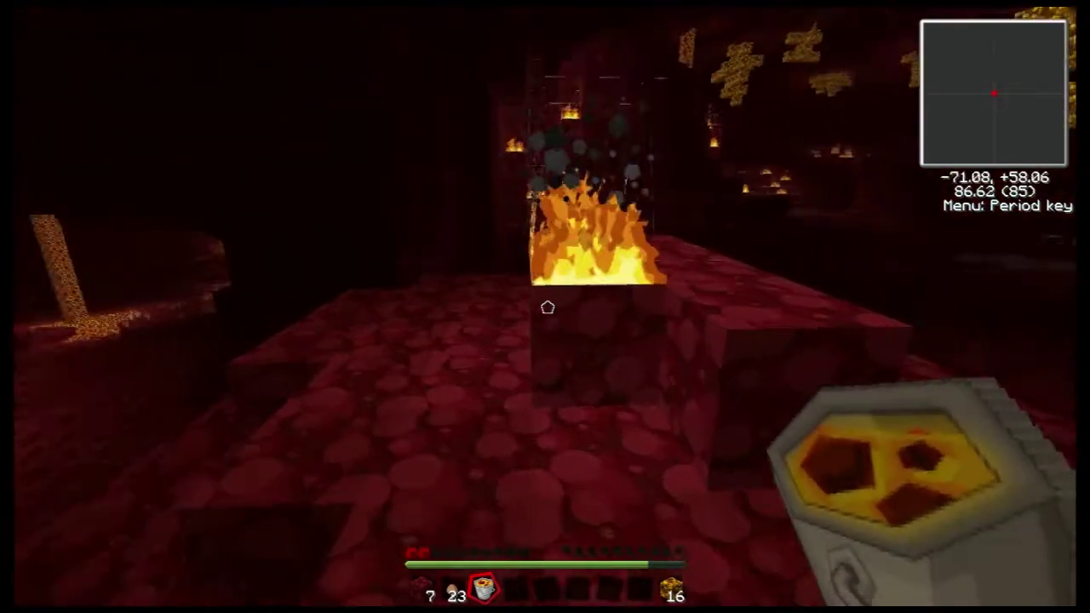
Step: Carry the lava bucket through the cavern, past the zombie pigman and lava pool, toward the fire
key("9")
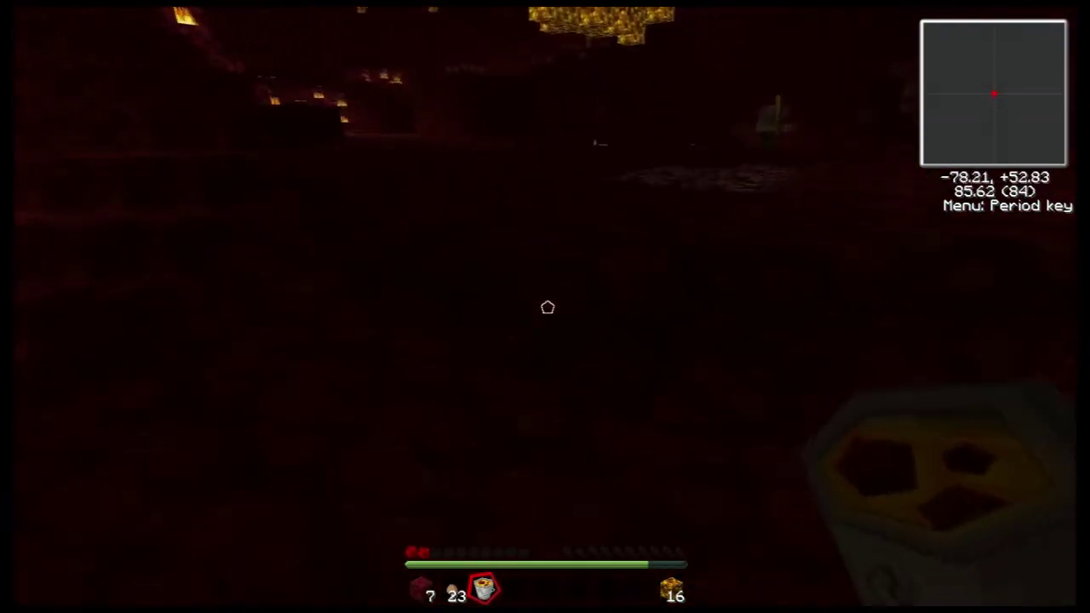
key("w")
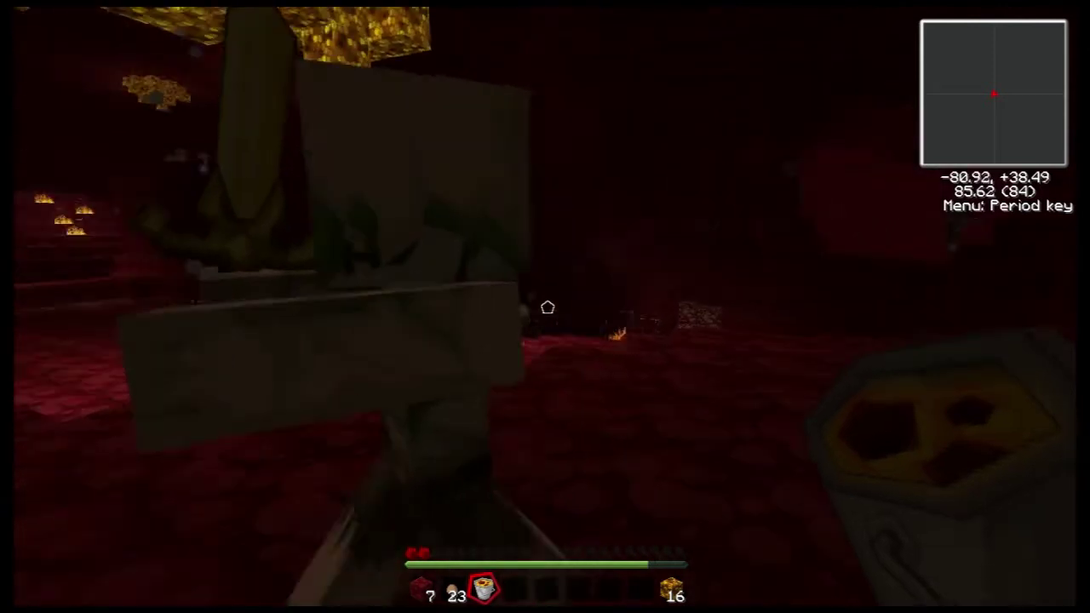
key("w")
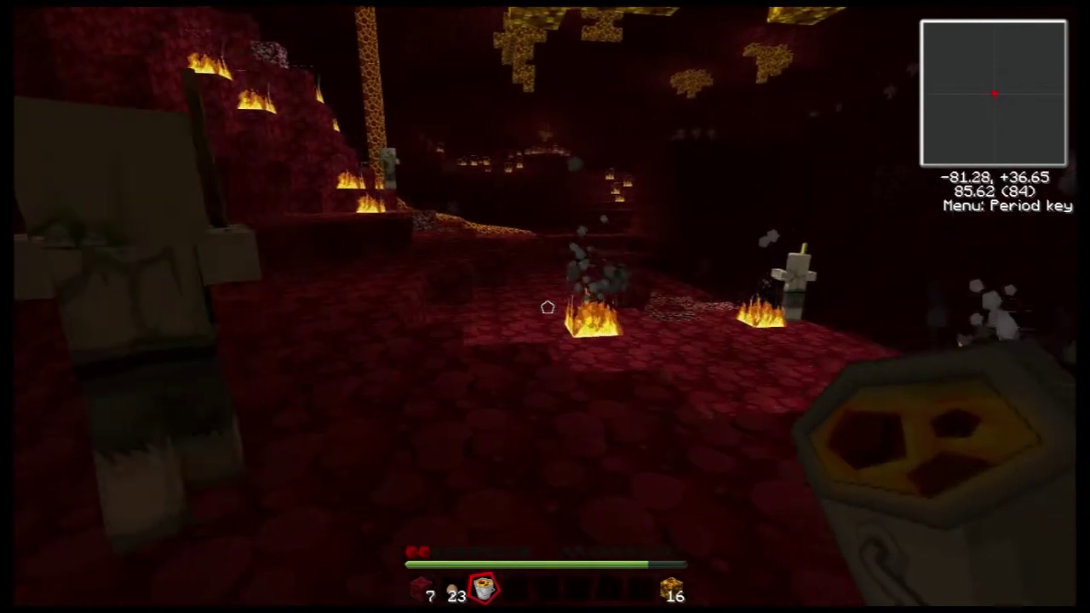
key("w")
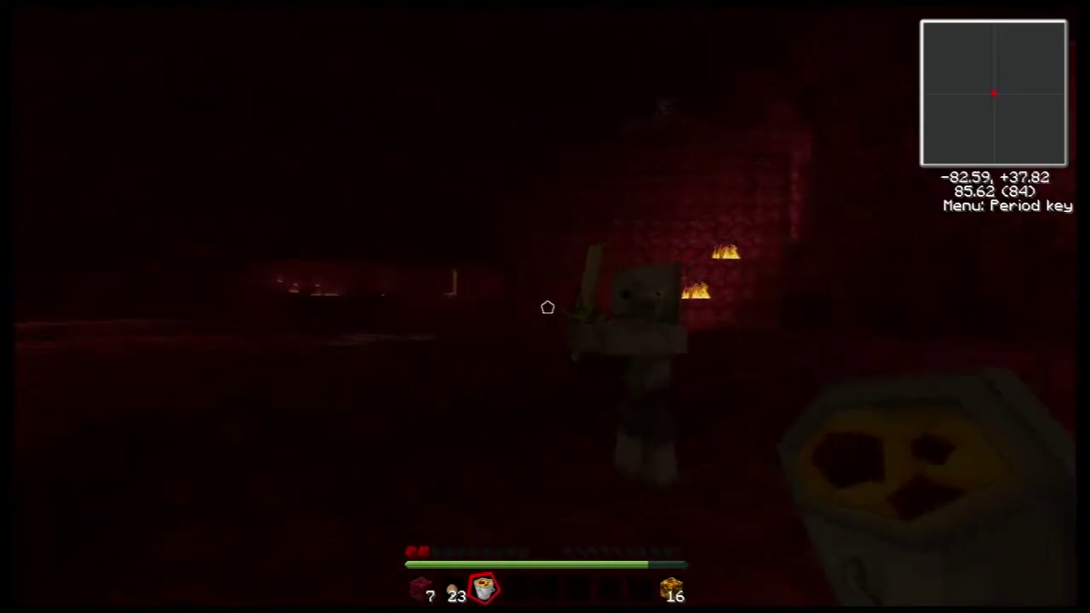
key("w")
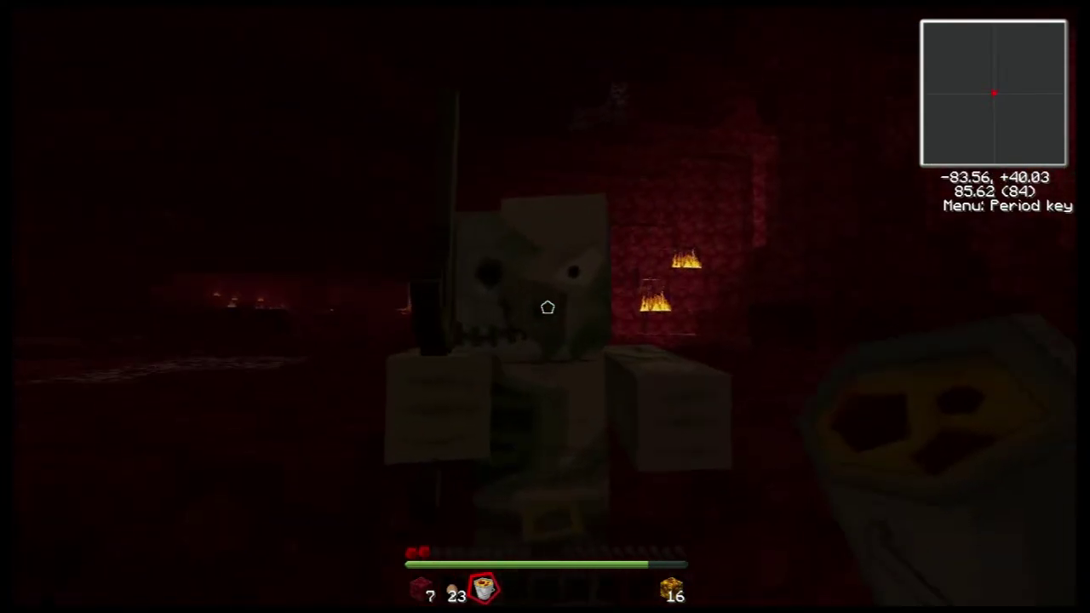
key("w")
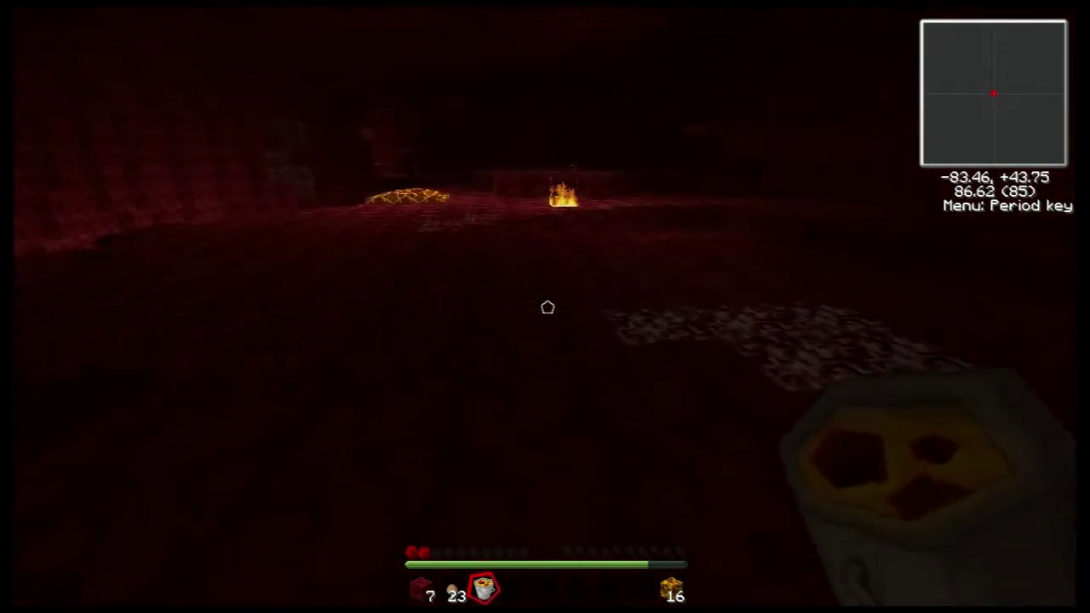
key("w")
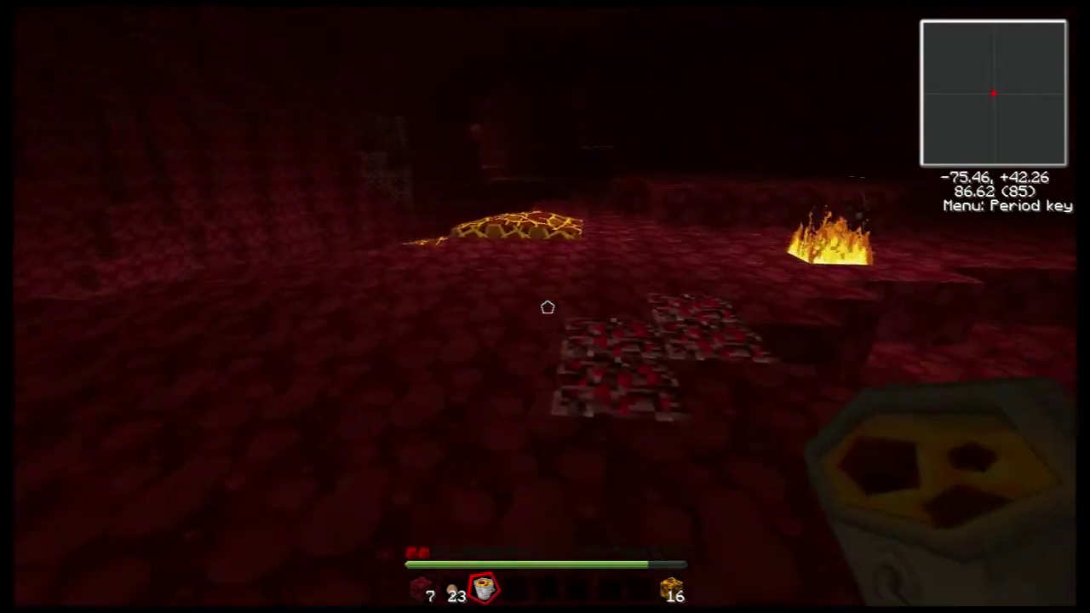
key("w")
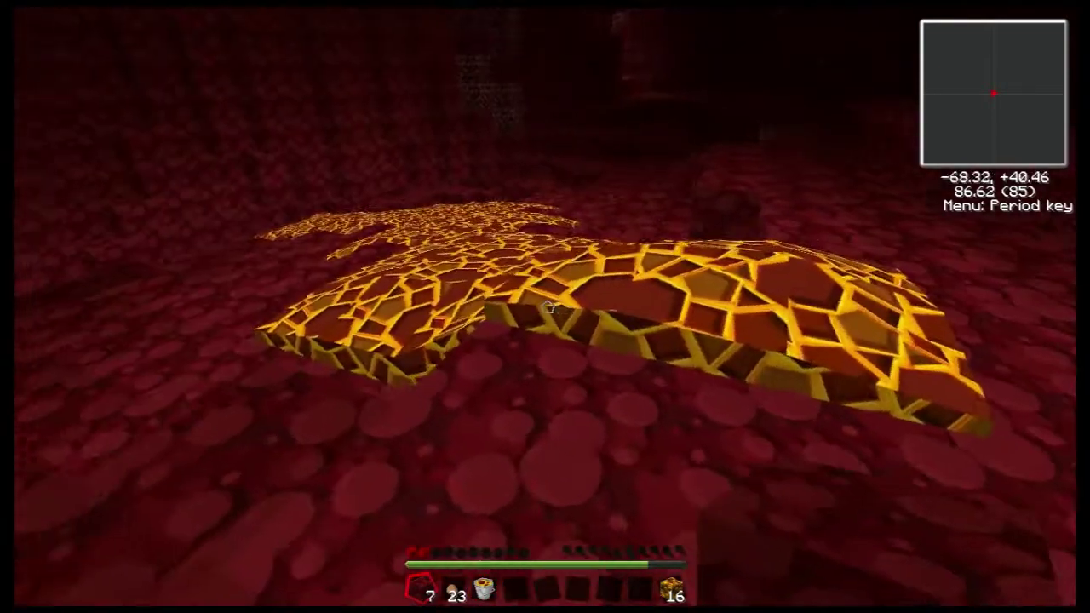
key("w")
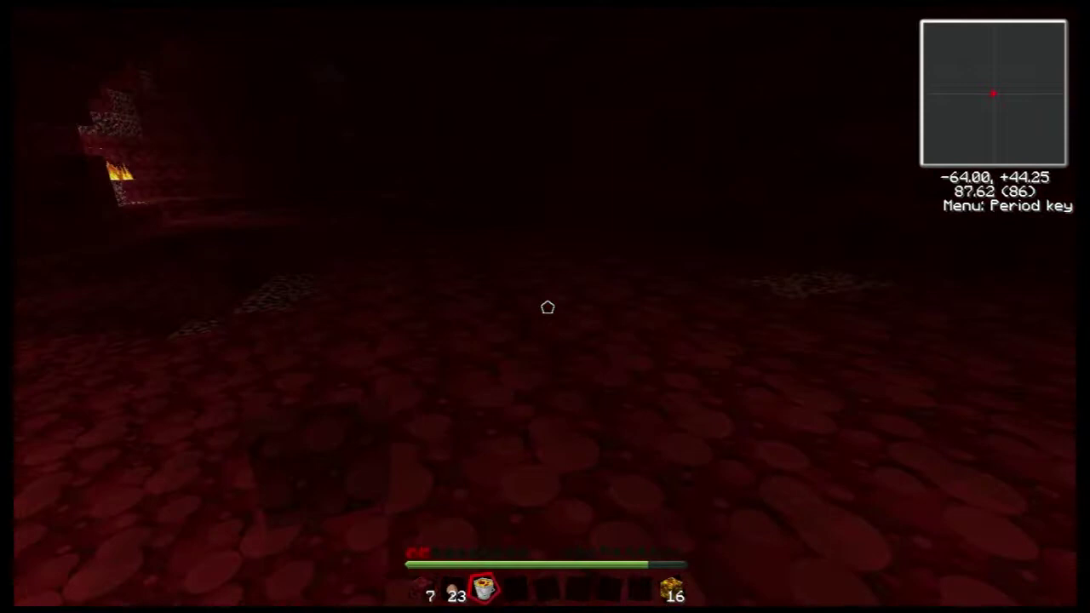
key("4")
key("w")
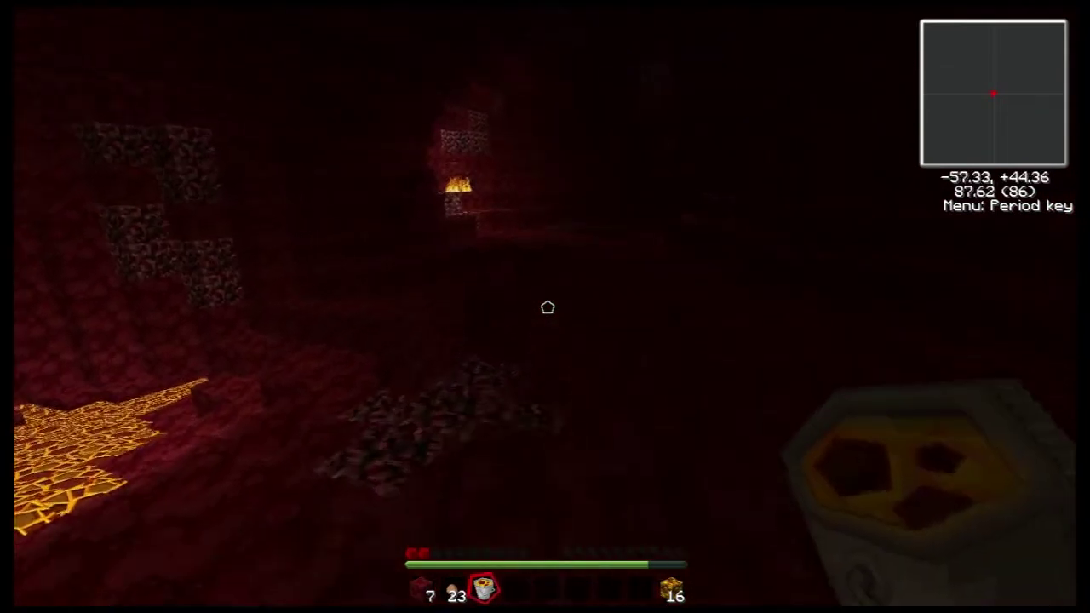
key("w")
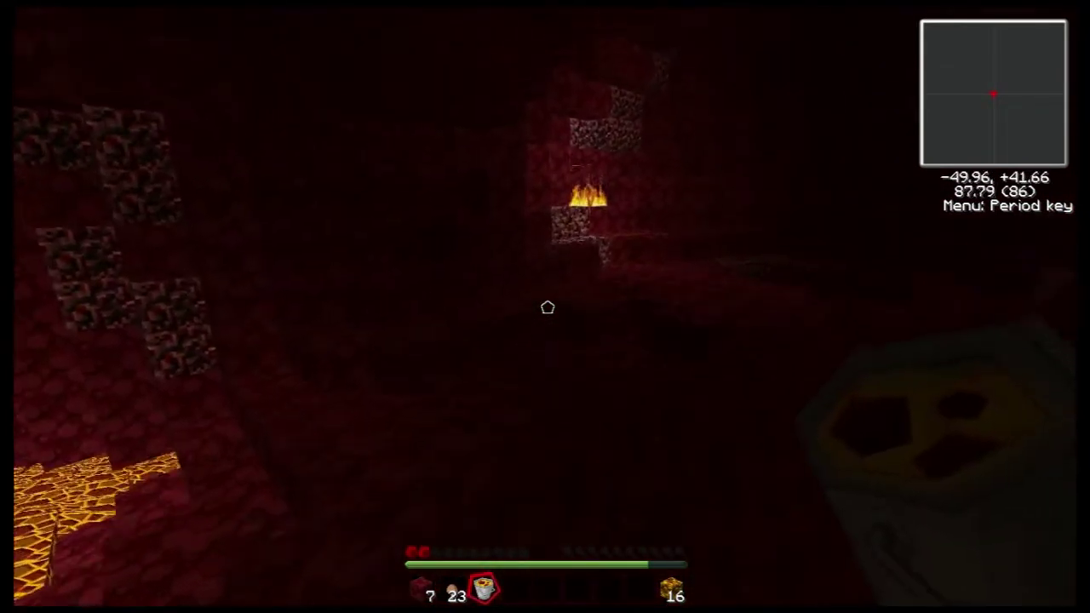
key("w")
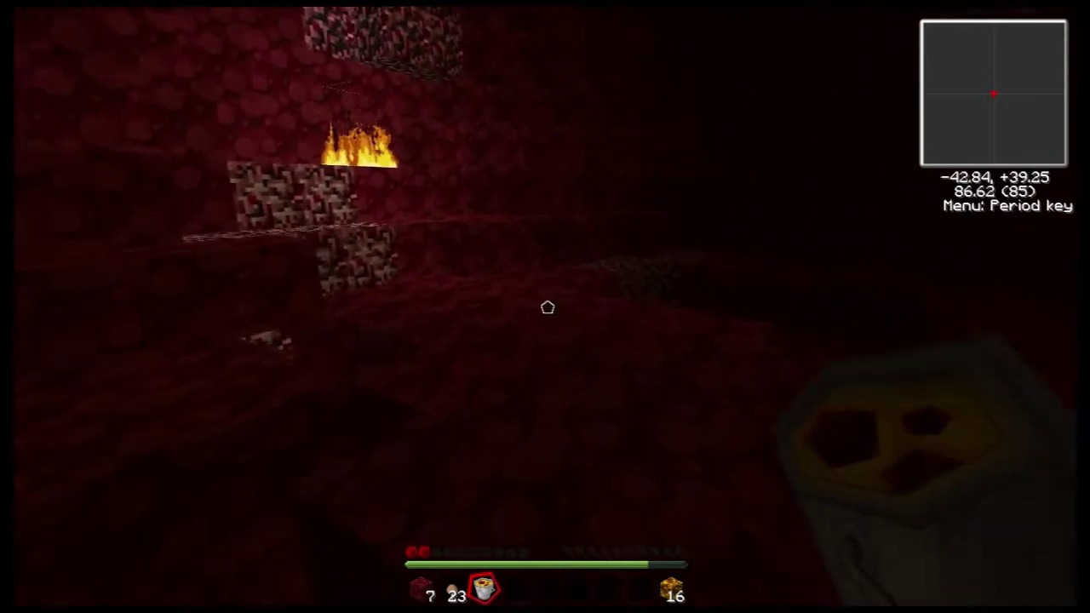
key("w")
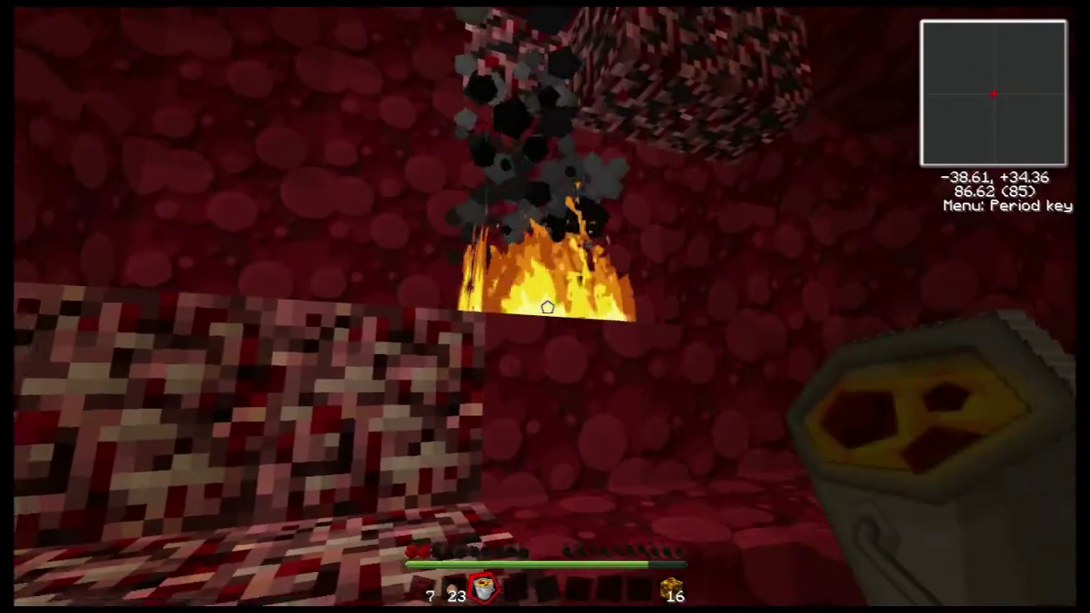
Step: Descend the corridor into the glowstone-lit sapling room and look around its walls
key("w")
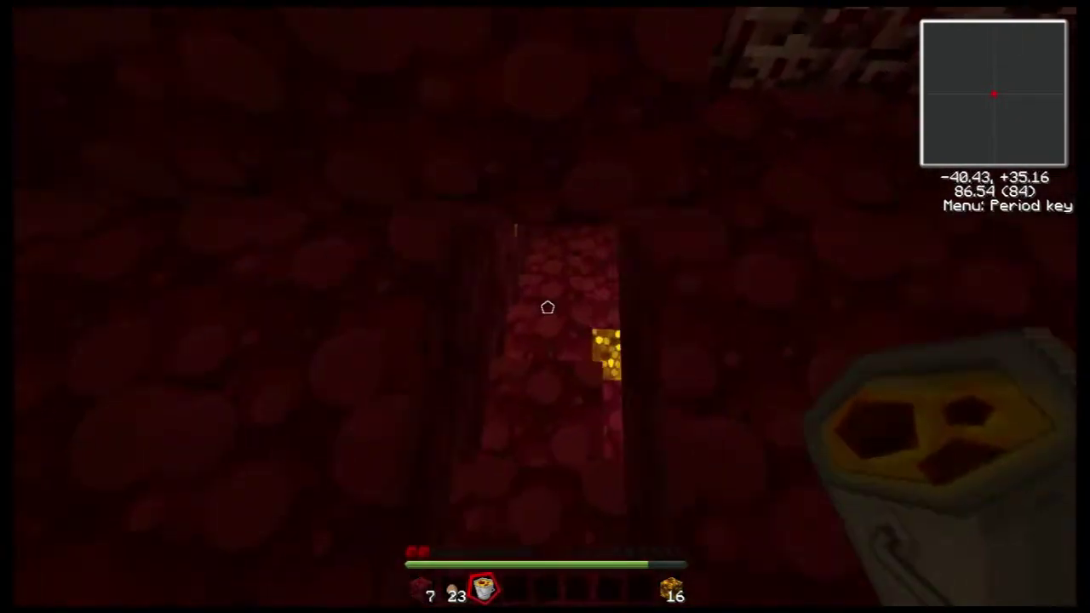
key("w")
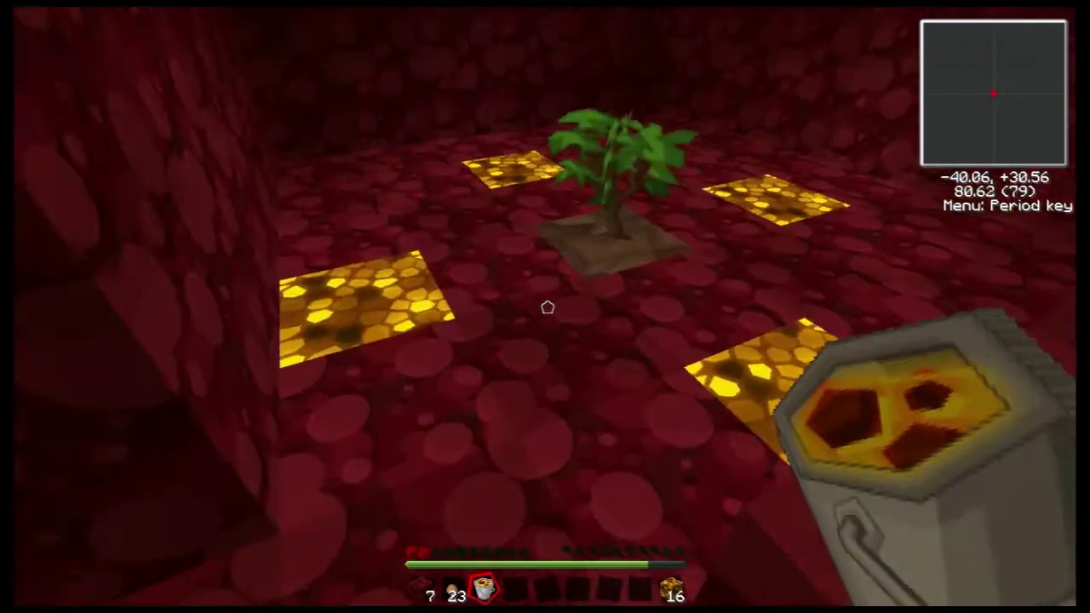
key("w")
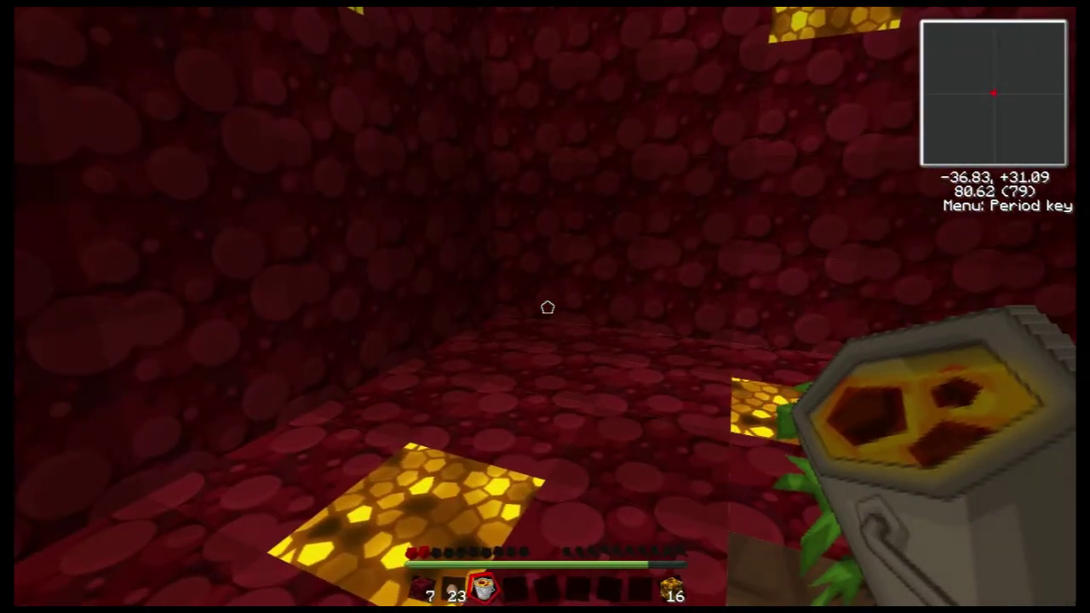
key("w")
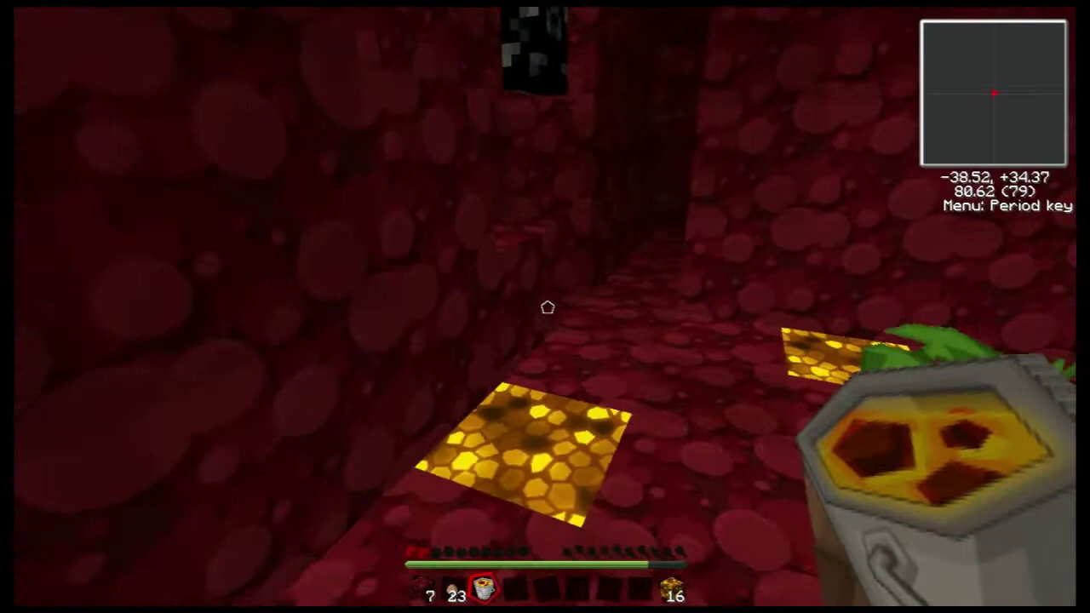
key("w")
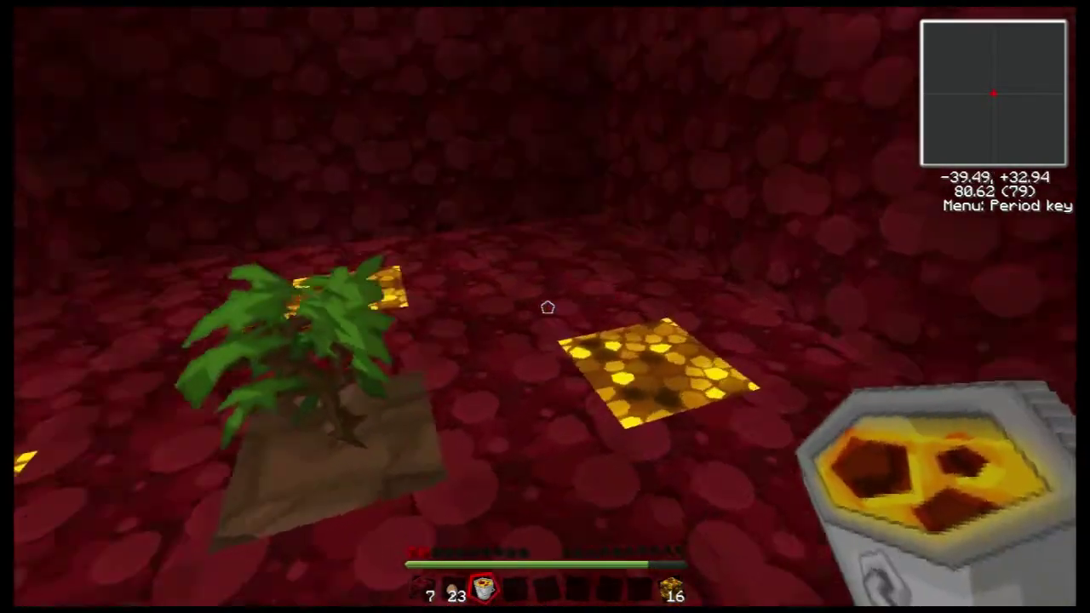
key("w")
key("3")
key("2")
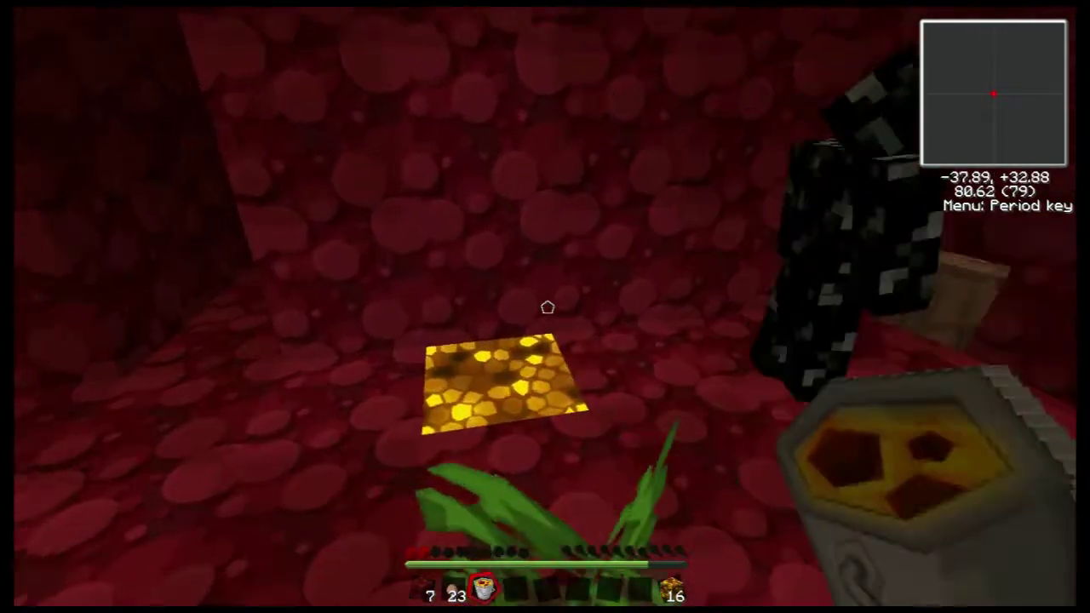
key("w")
key("w")
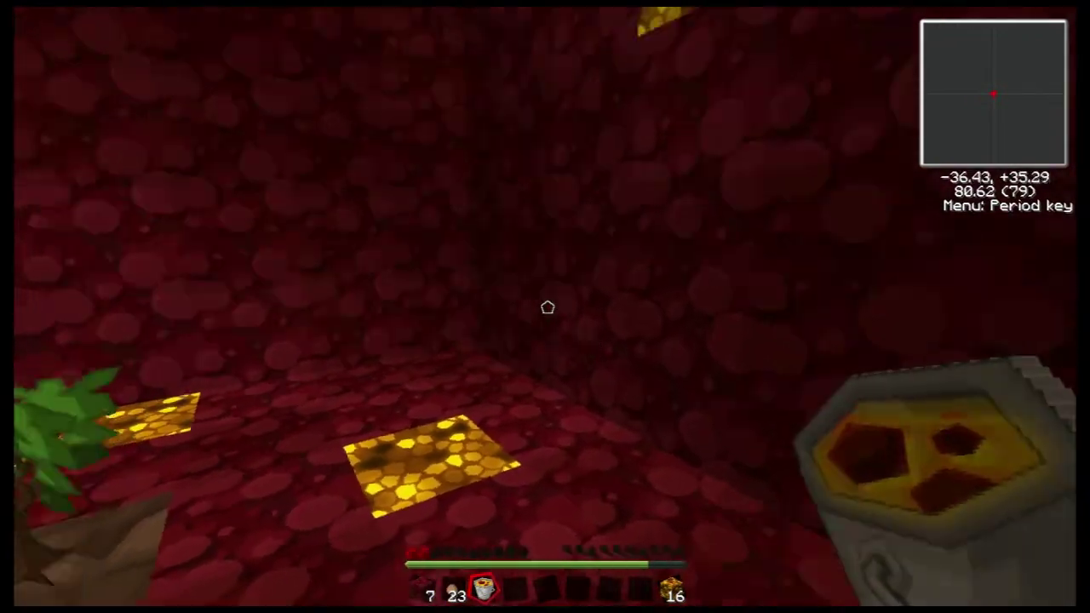
key("4")
key("w")
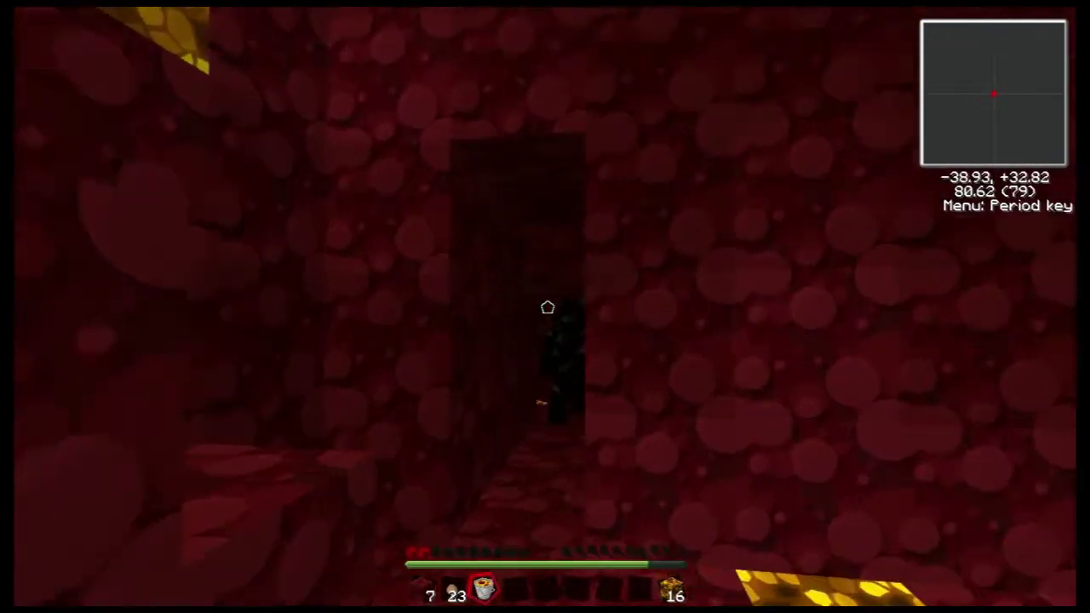
key("2")
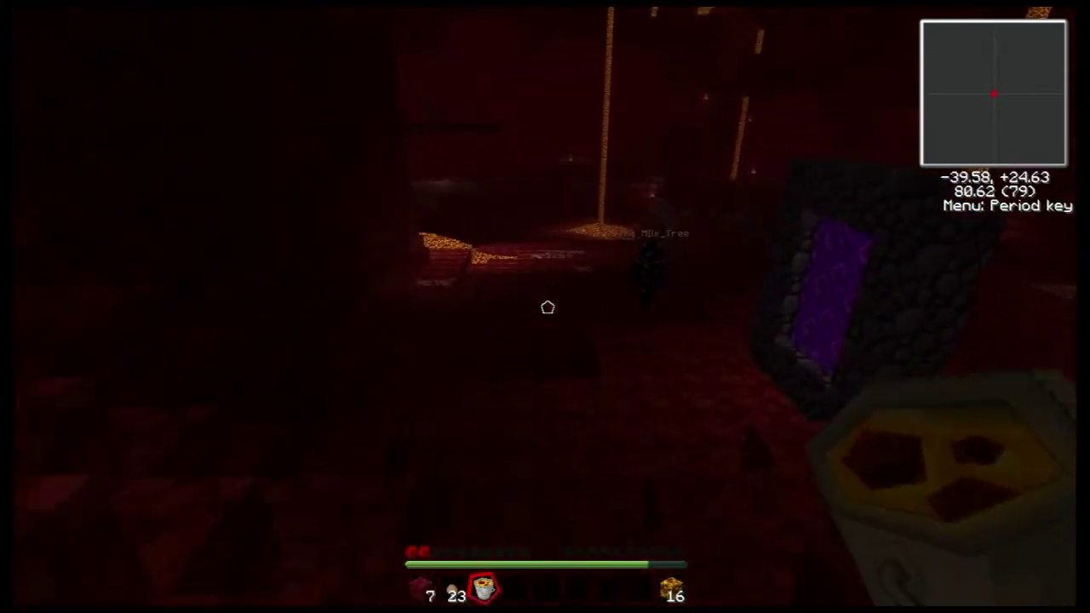
Step: Leave the room, circle past the Nether portal, and step into it
key("w")
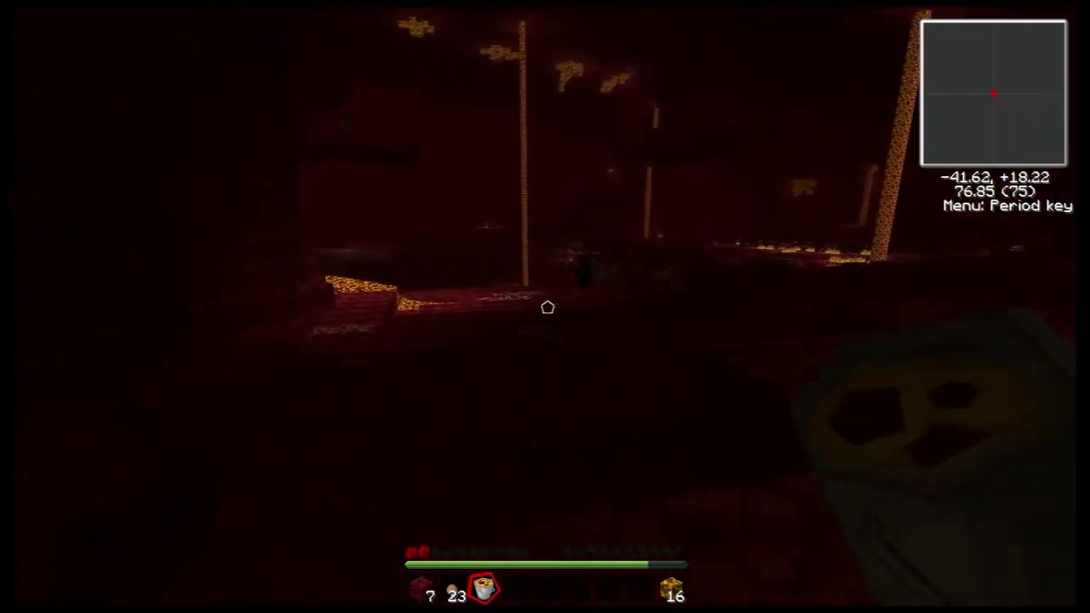
key("w")
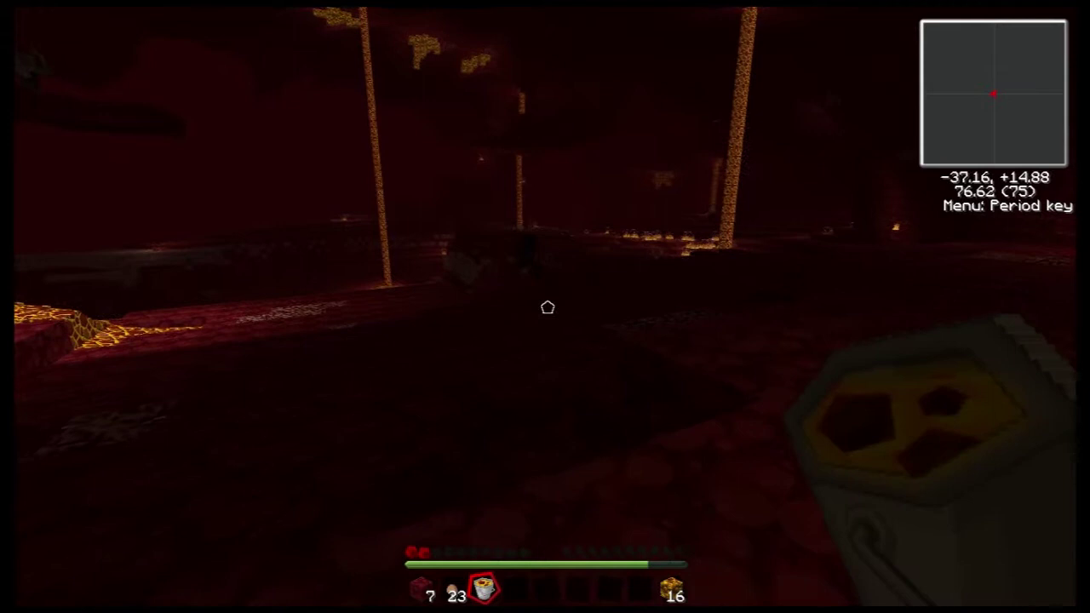
key("w")
key("w")
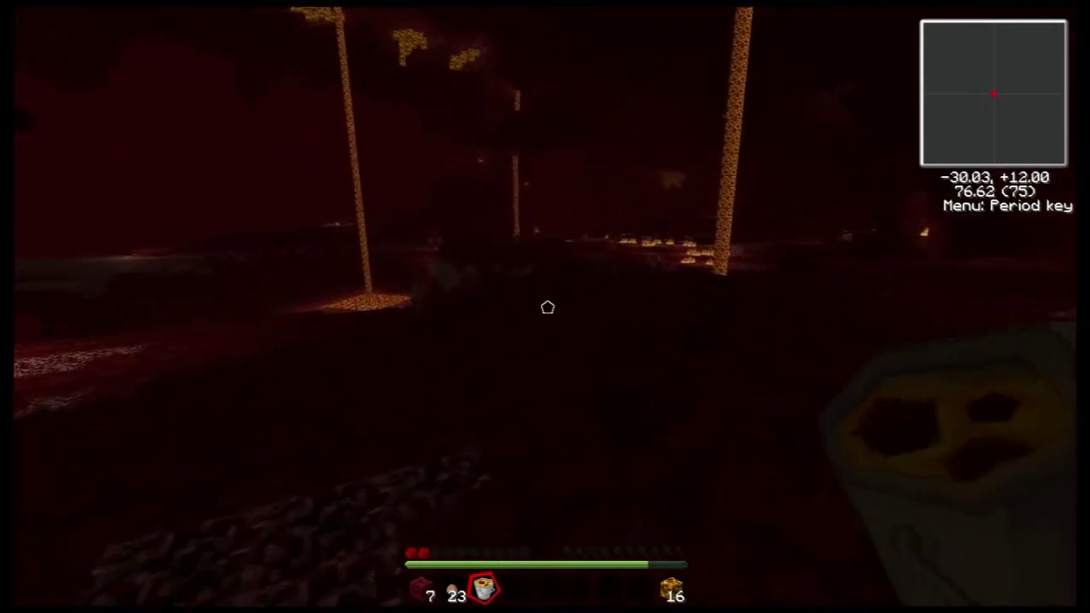
key("w")
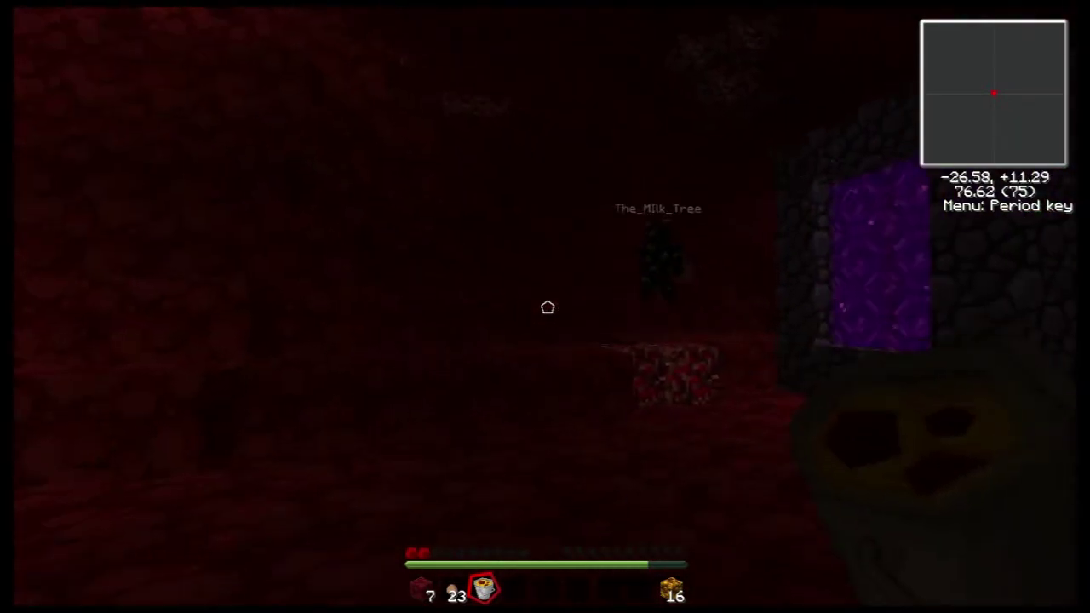
key("w")
key("w")
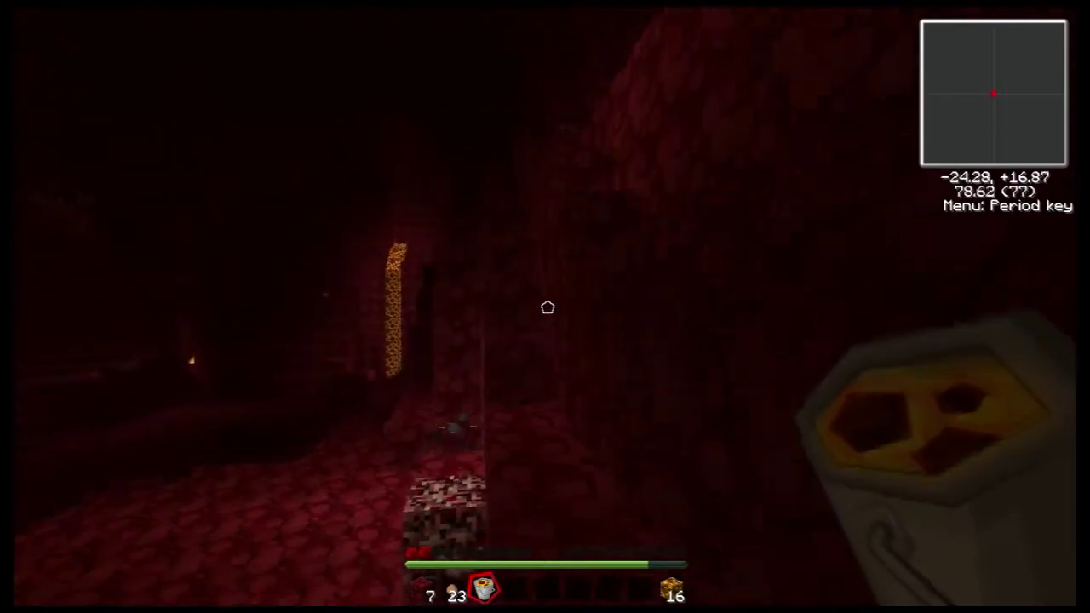
key("w")
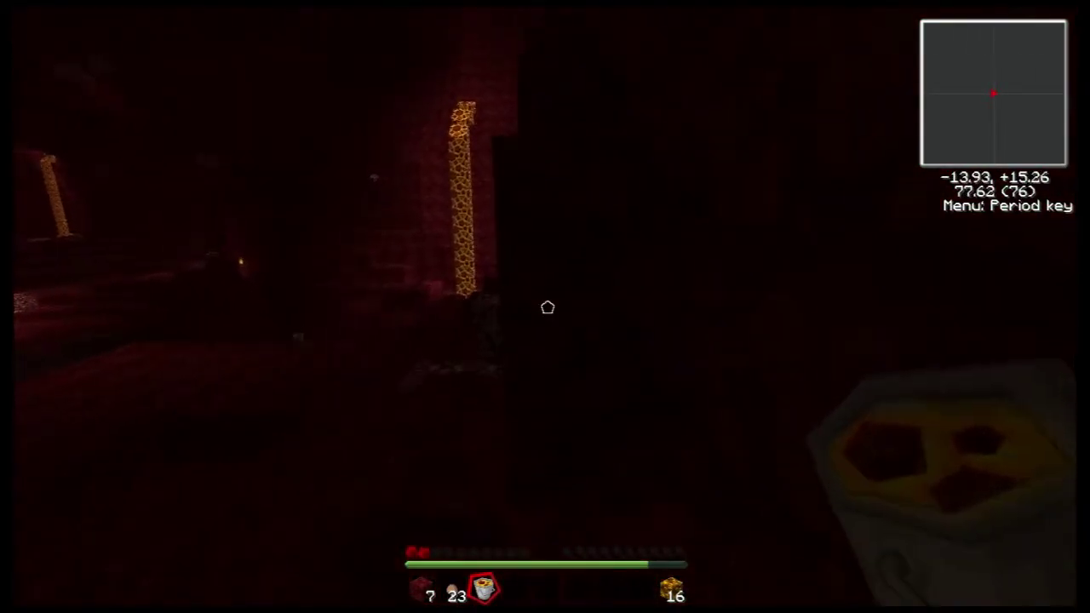
key("w")
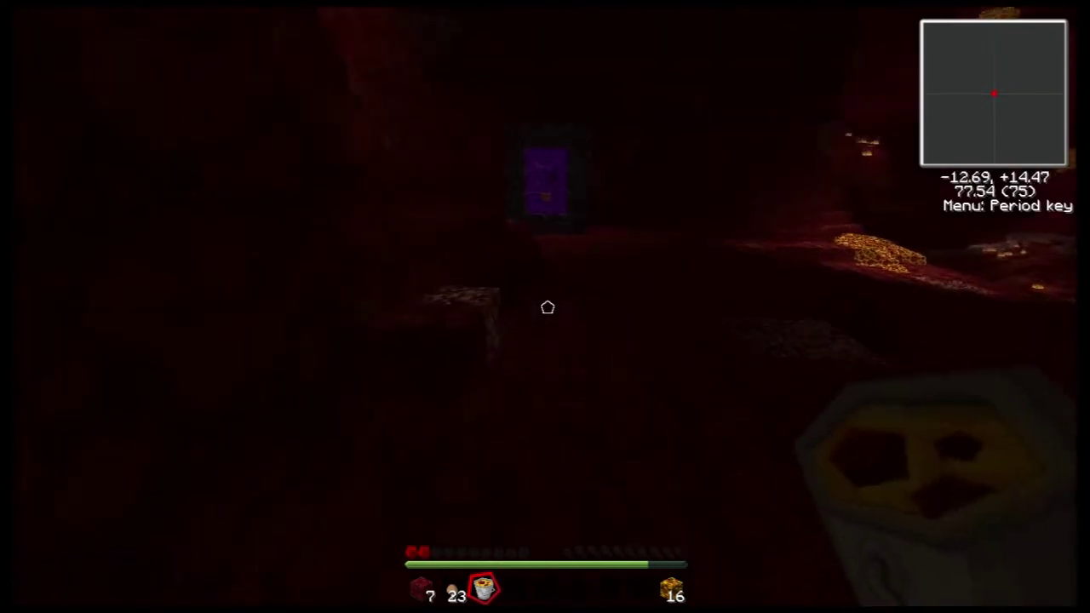
key("w")
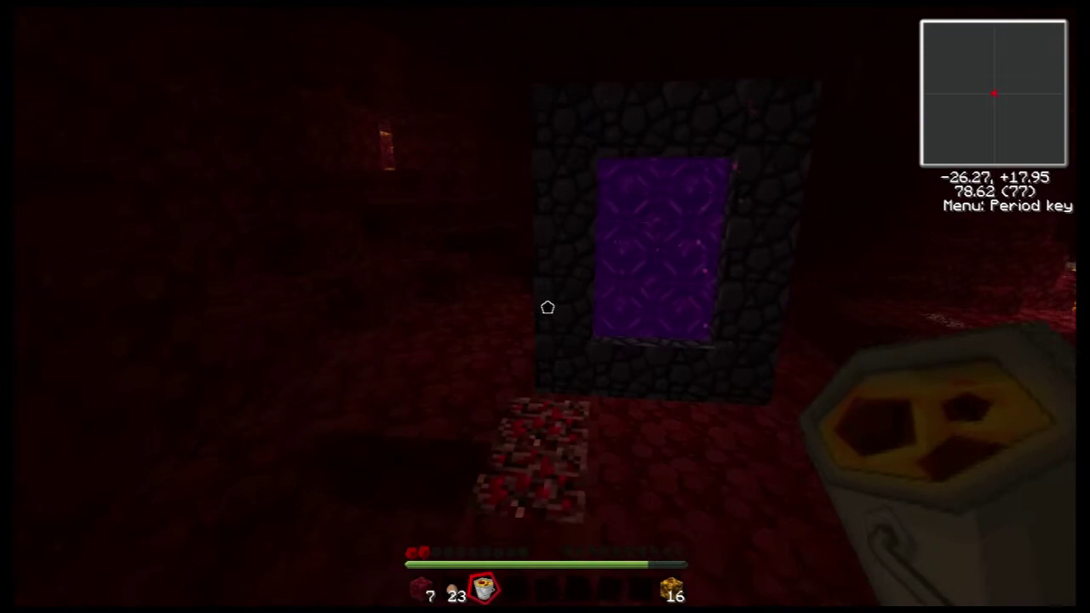
key("w")
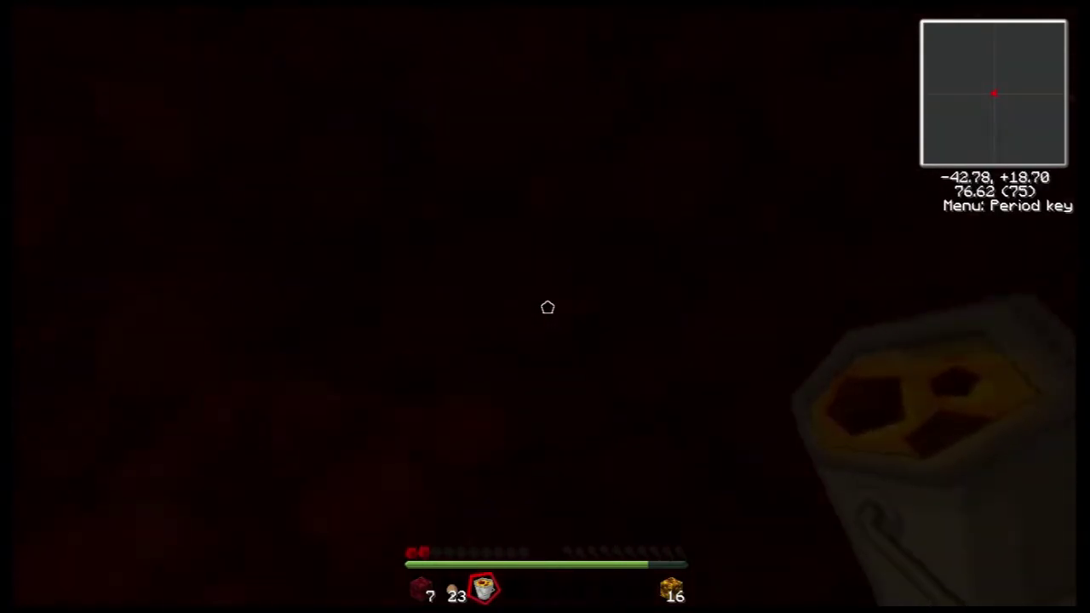
key("w")
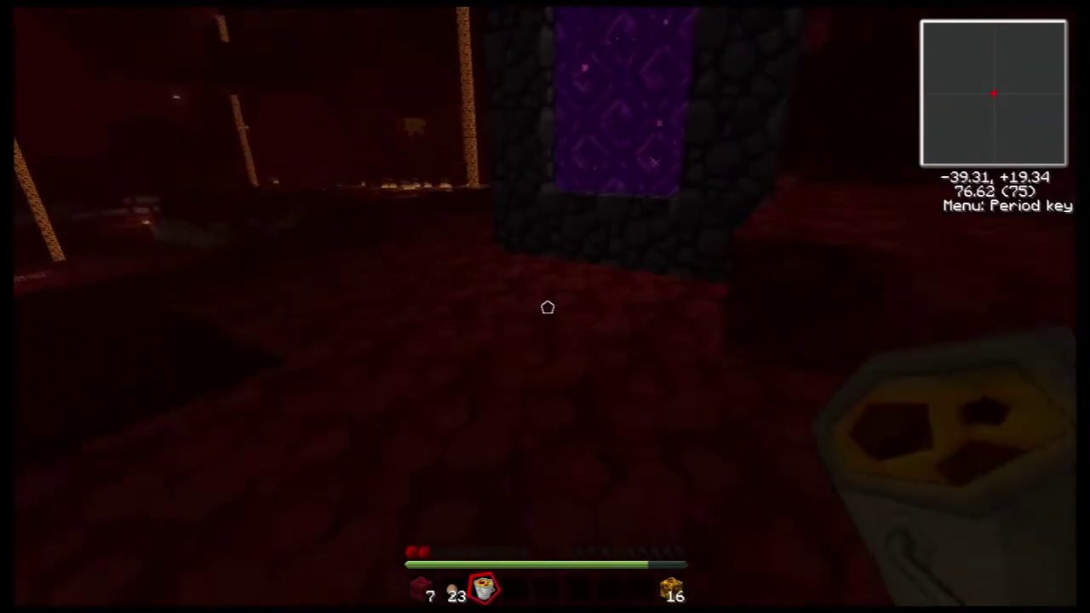
key("w")
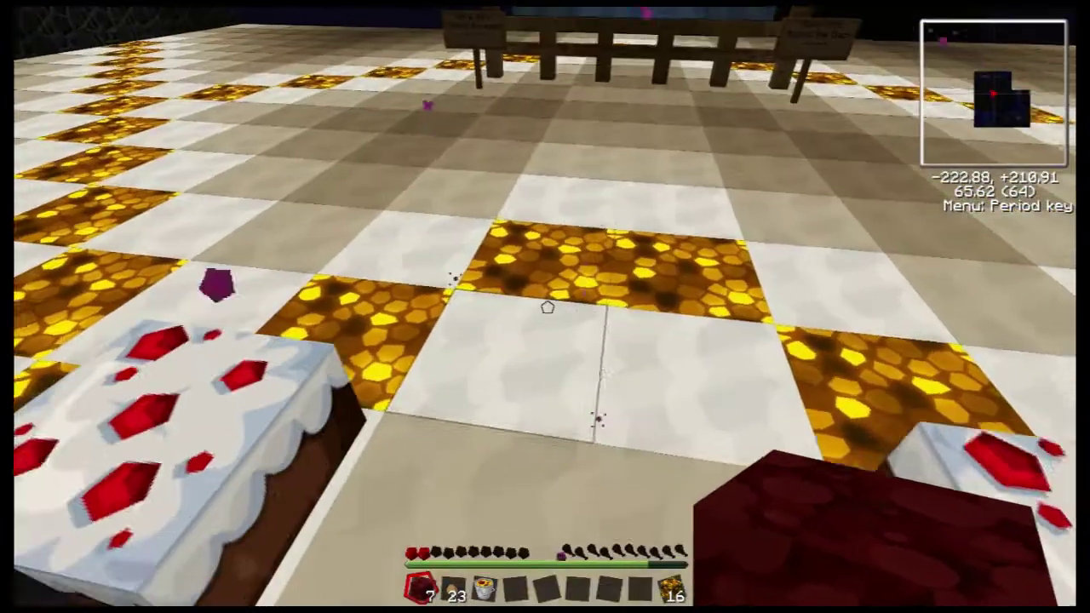
Step: Read the challenge sign board and cross the glowstone-tiled floor away from the portal
key("w")
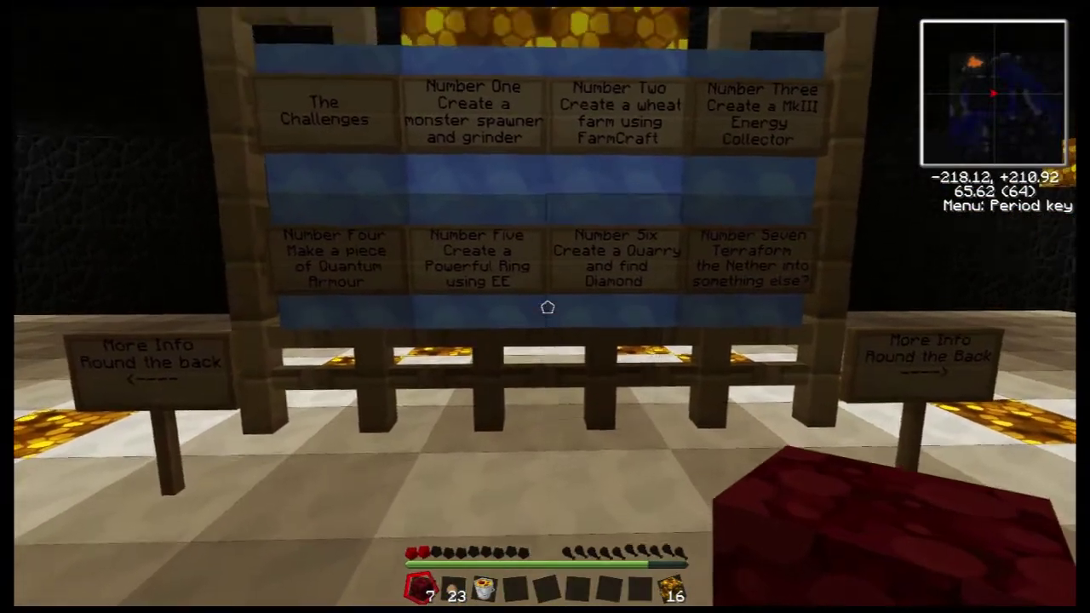
key("w")
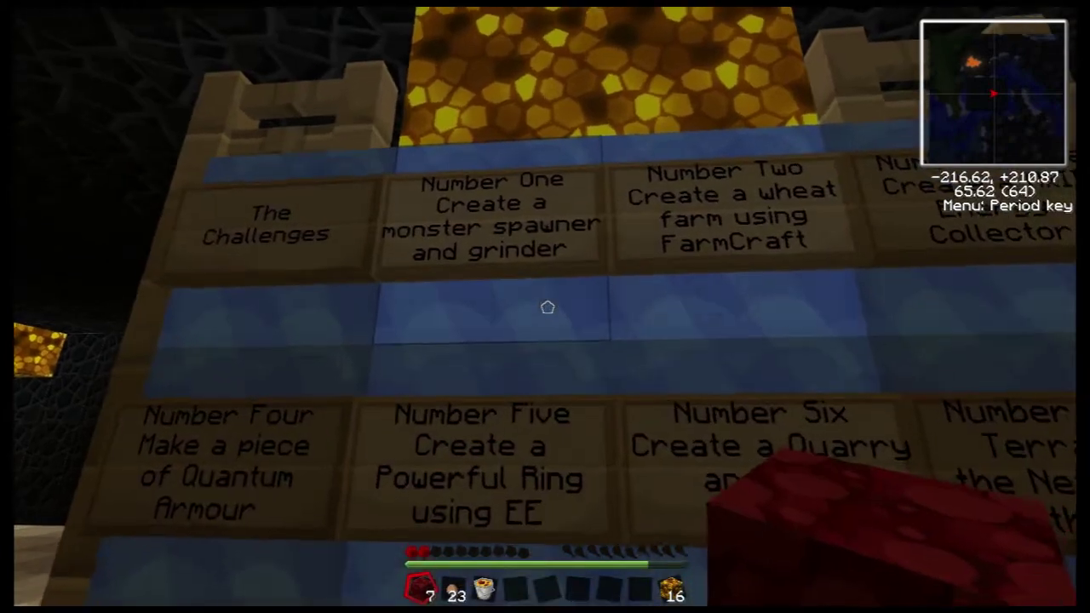
key("w")
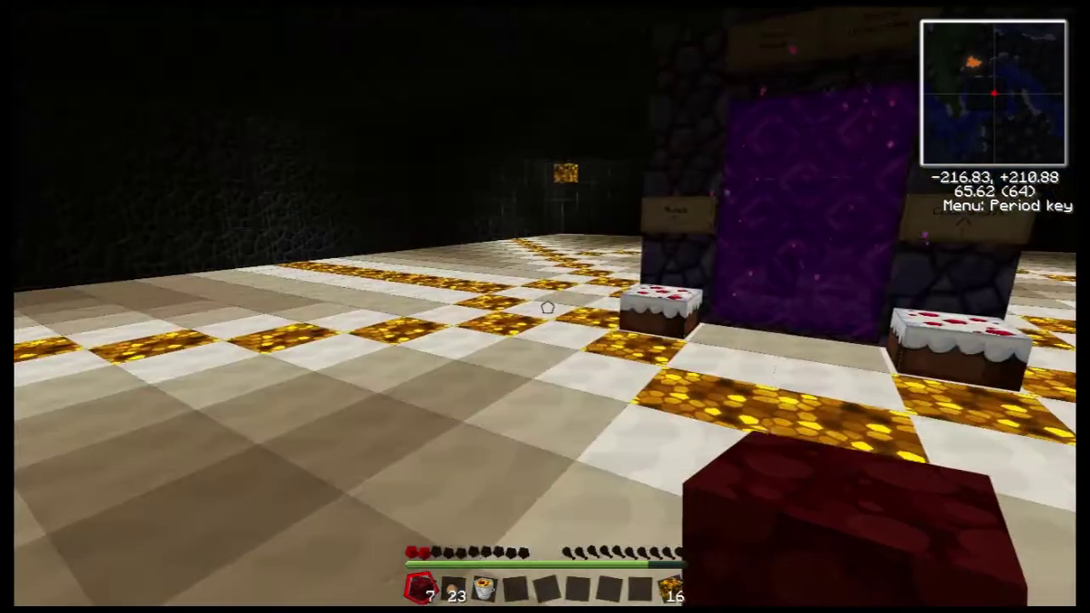
key("w")
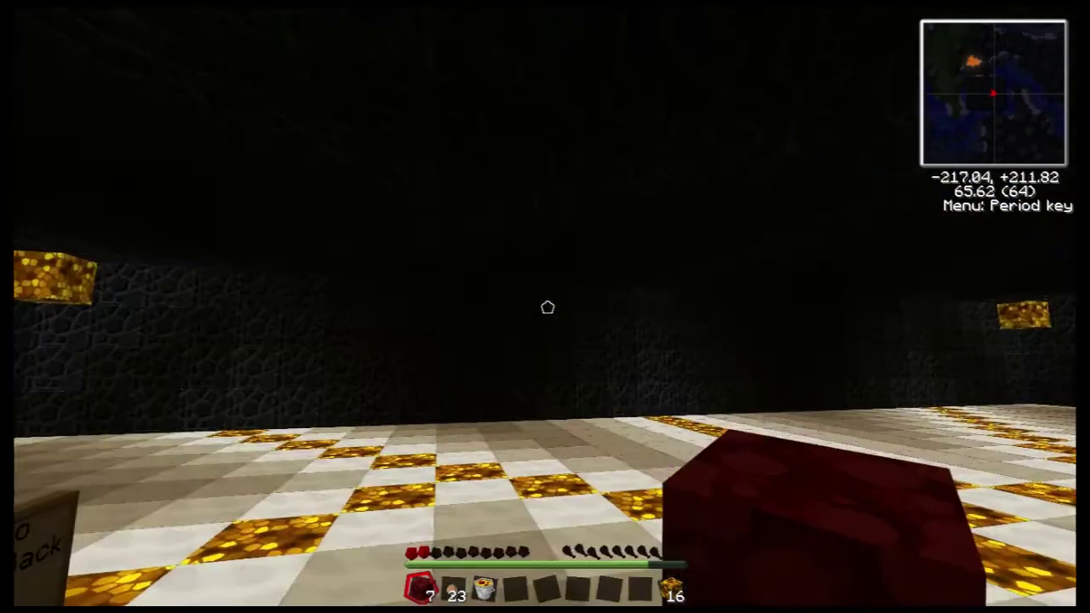
key("w")
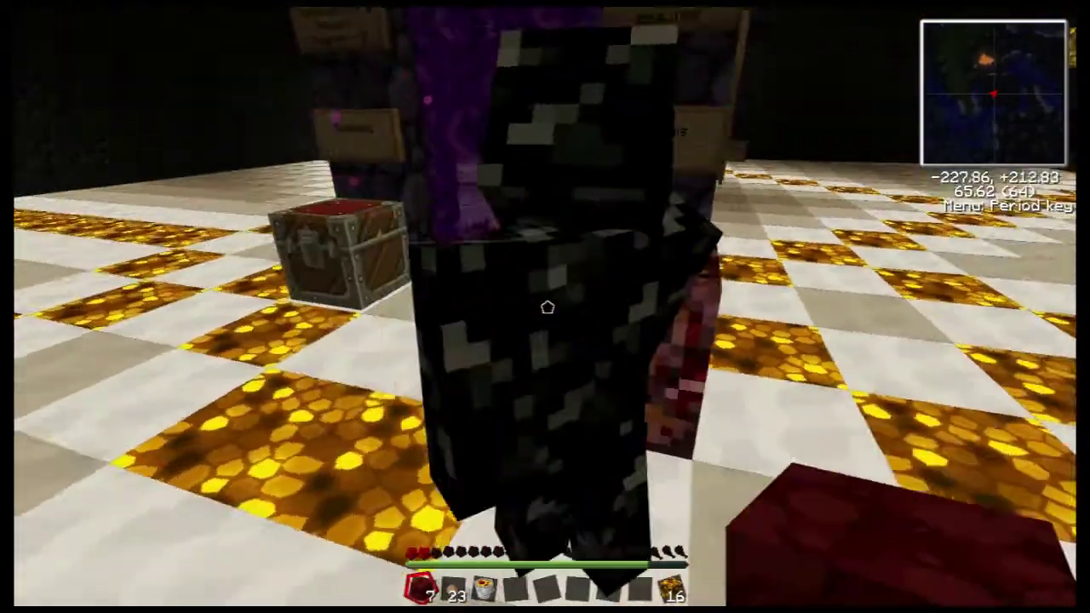
key("w")
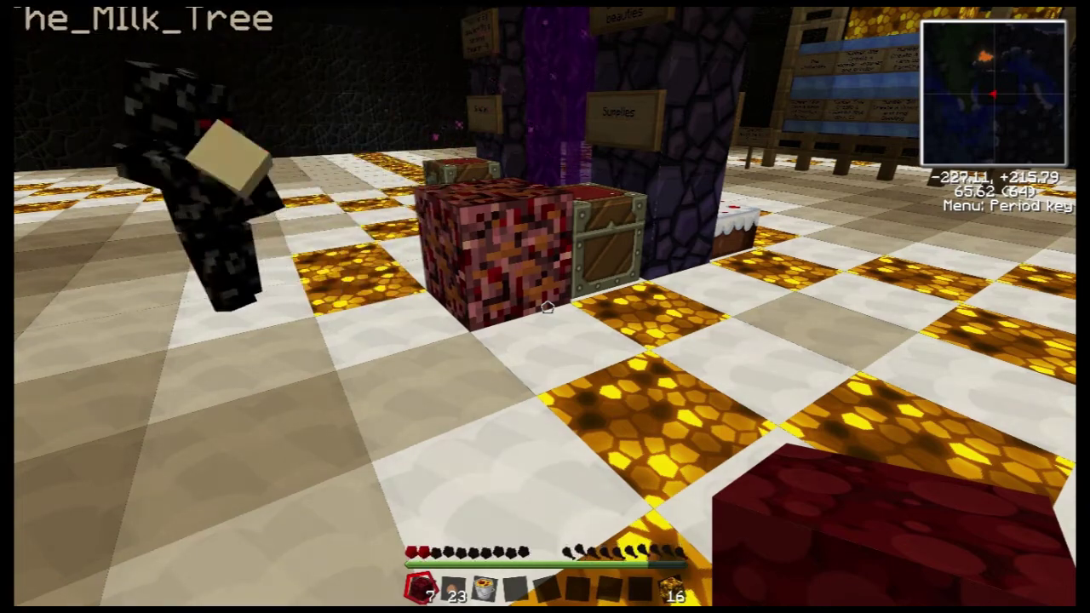
Step: Open the chest beside the netherrack block to view its spawn eggs and items
key("w")
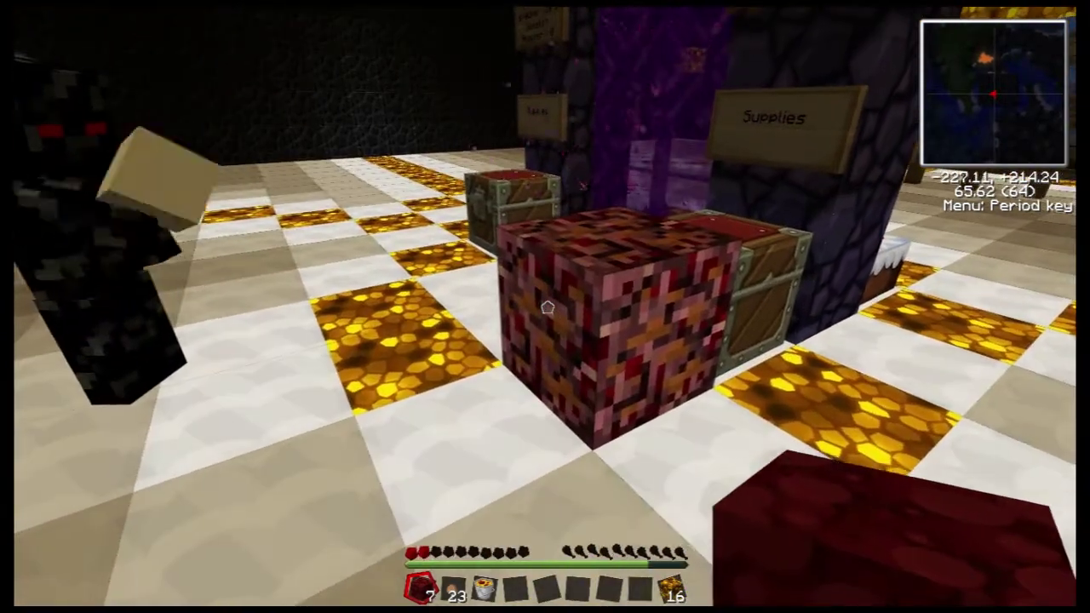
key("s")
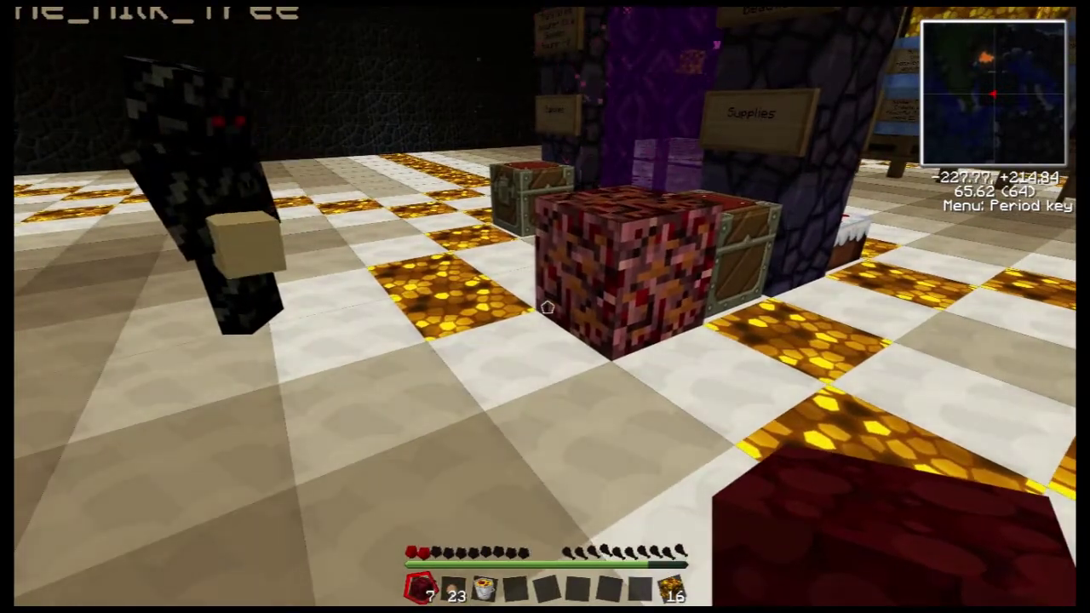
key("w")
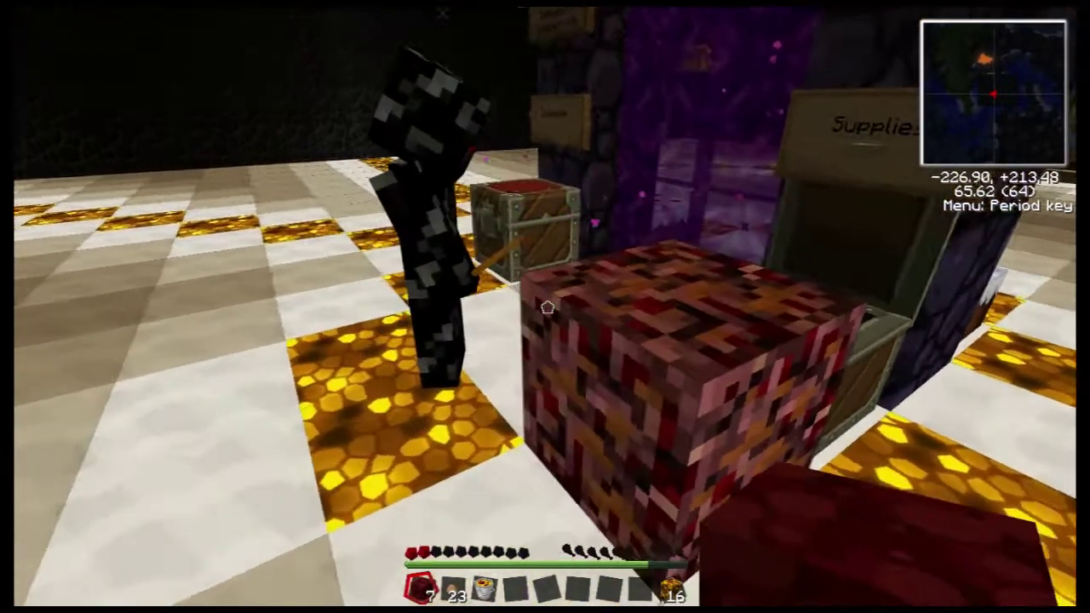
right_click(548, 307)
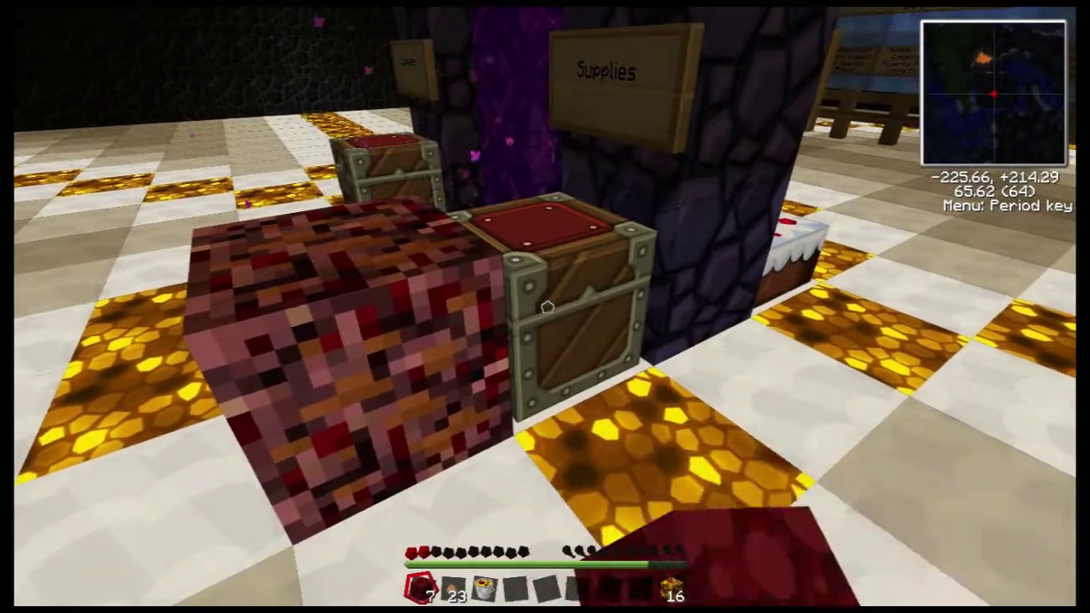
key("w")
right_click(547, 306)
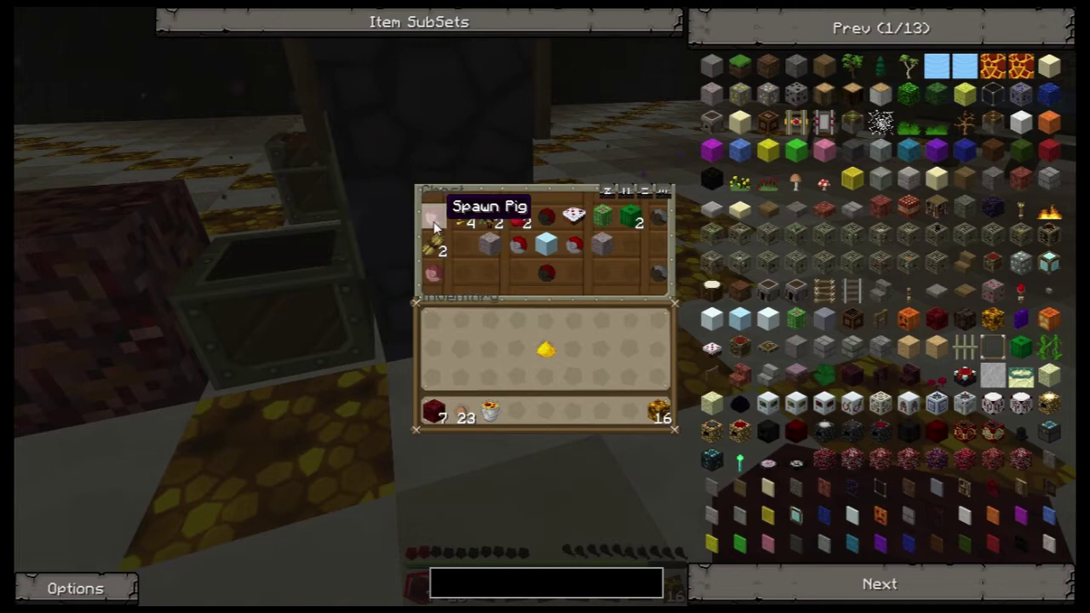
Step: Close the first chest, then check and close the empty chest under the Supplies sign
key("Escape")
key("w")
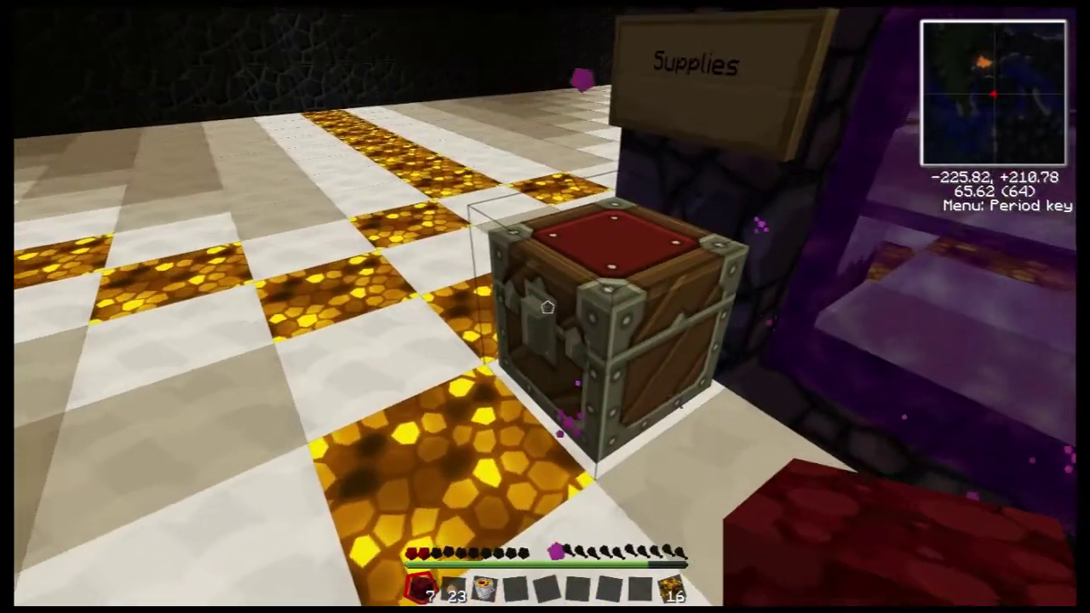
right_click(545, 307)
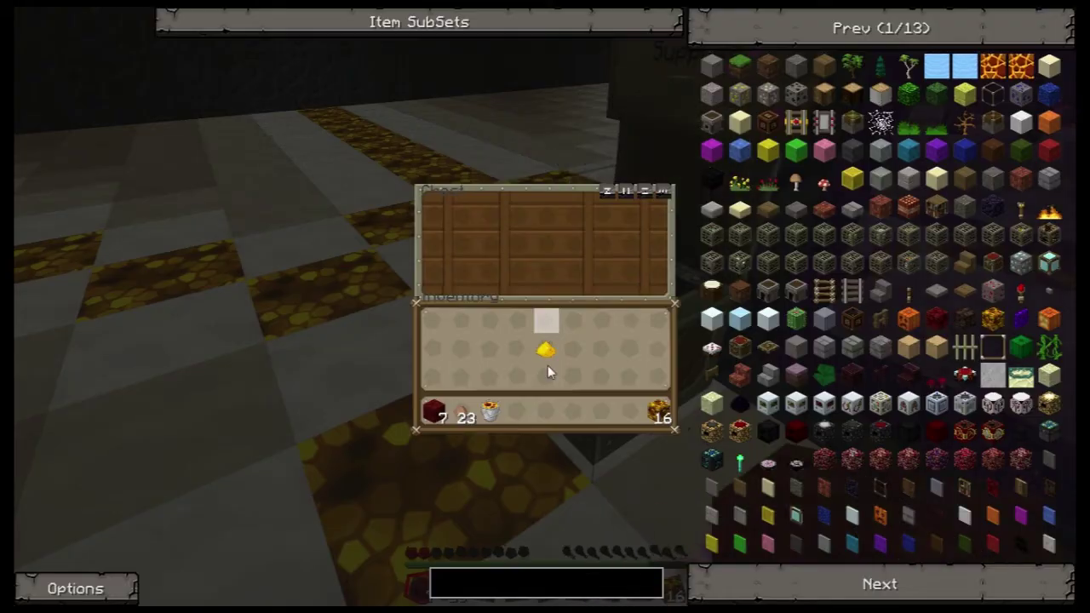
key("Escape")
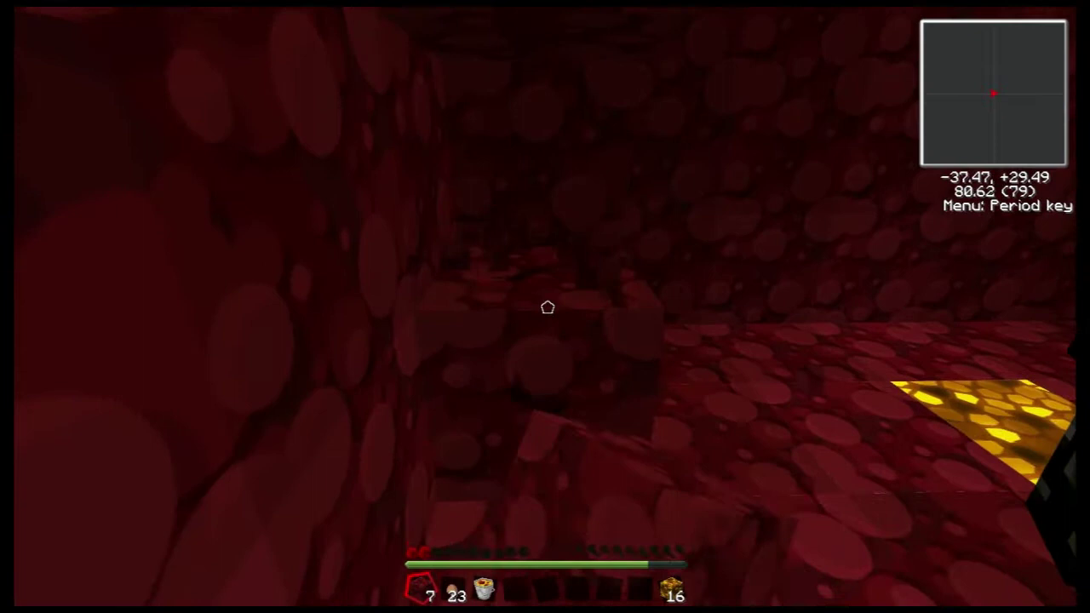
key("w")
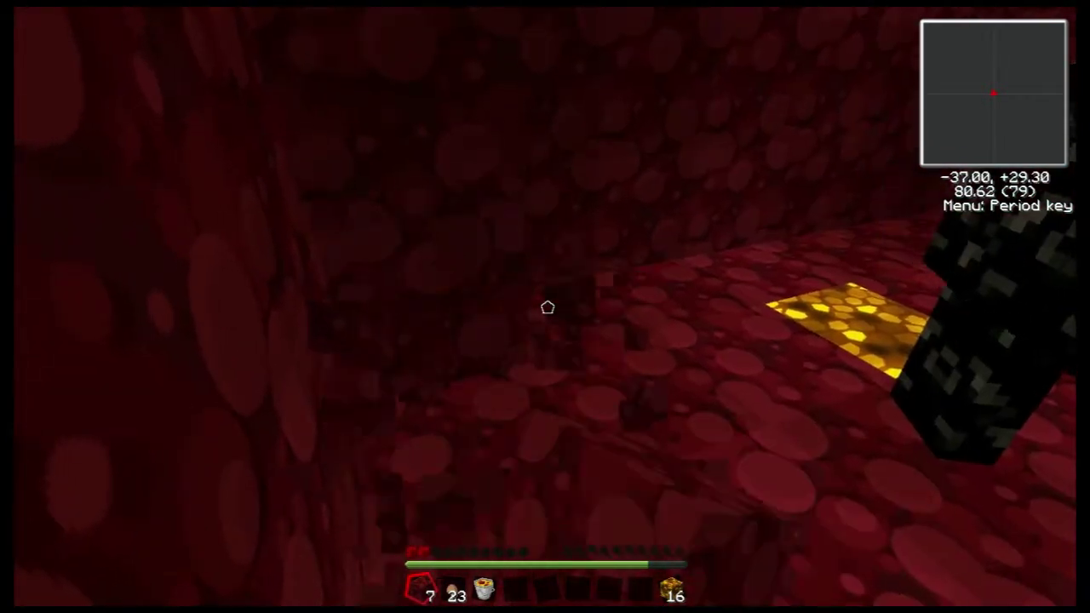
key("w")
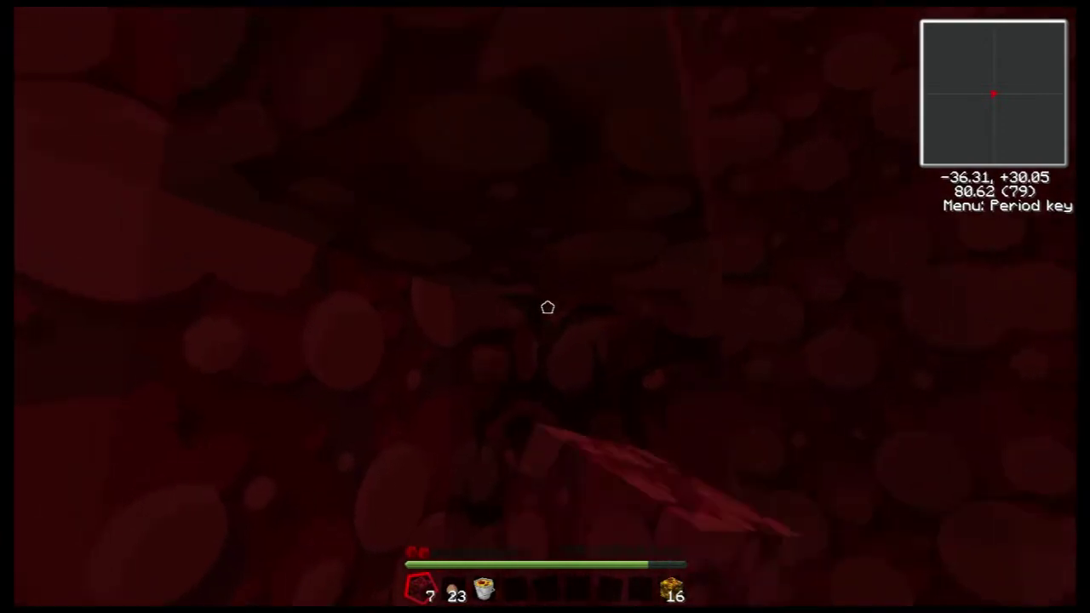
left_click(547, 308)
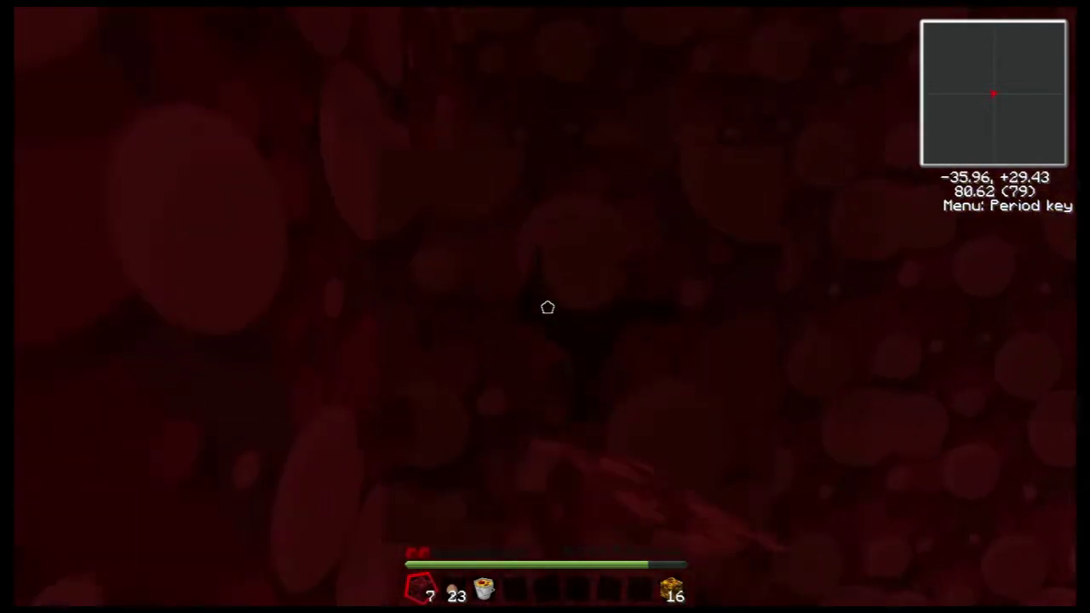
key("w")
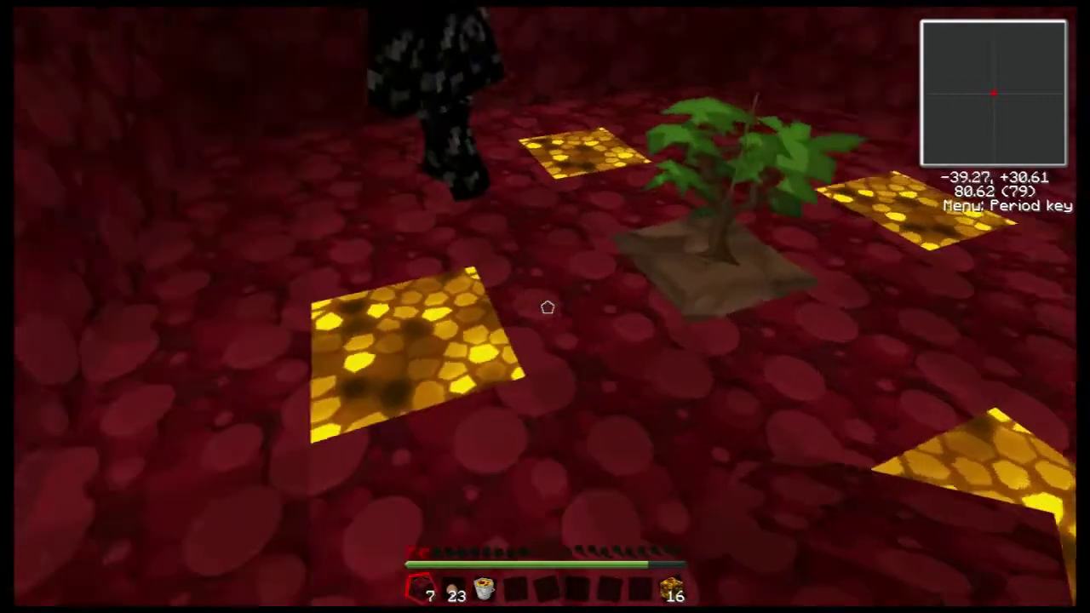
key("w")
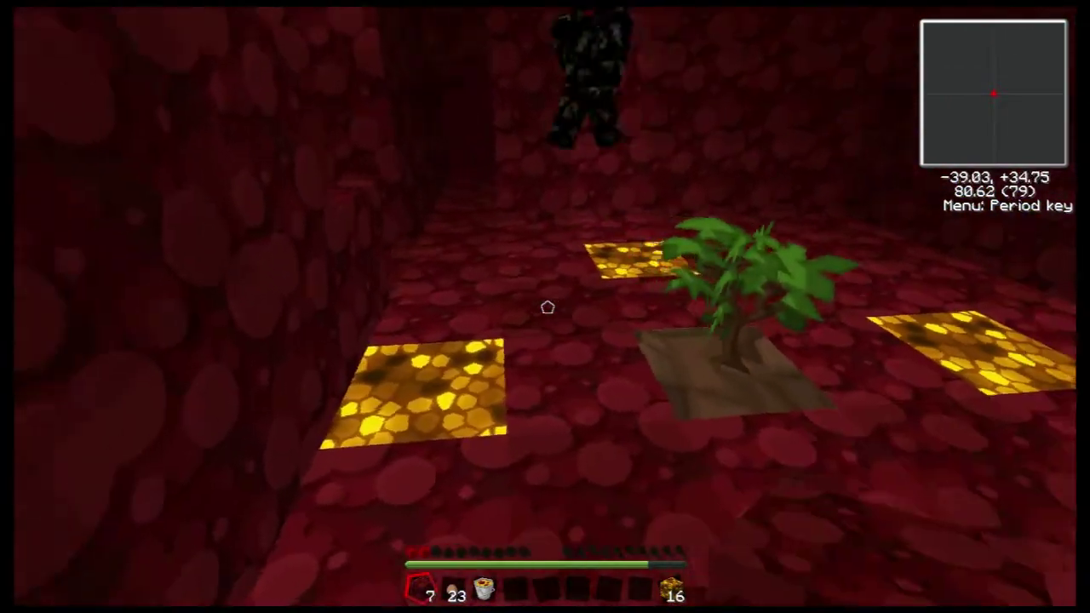
key("w")
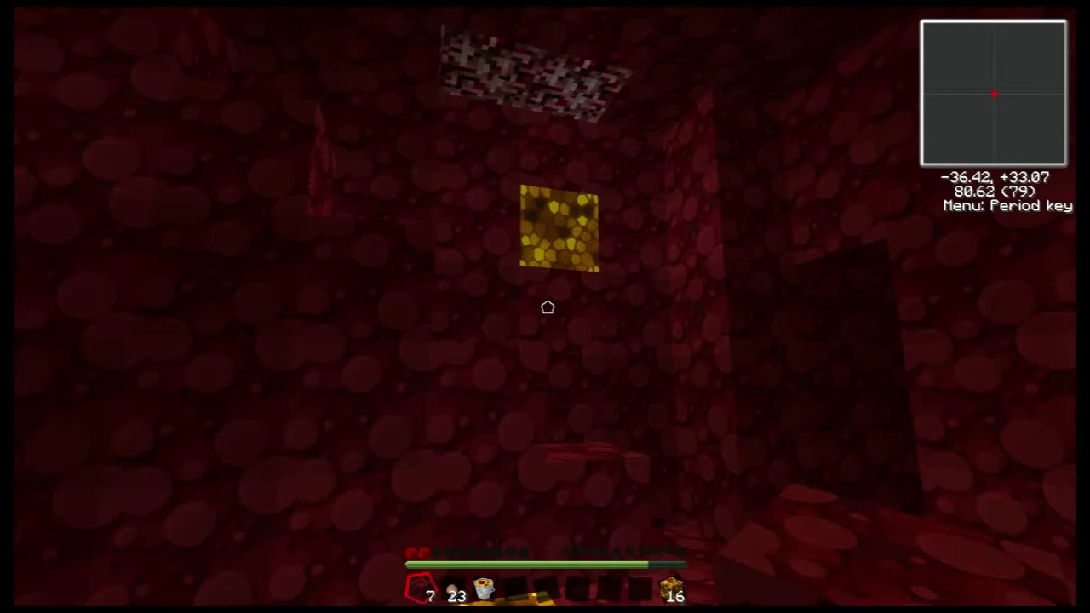
key("w")
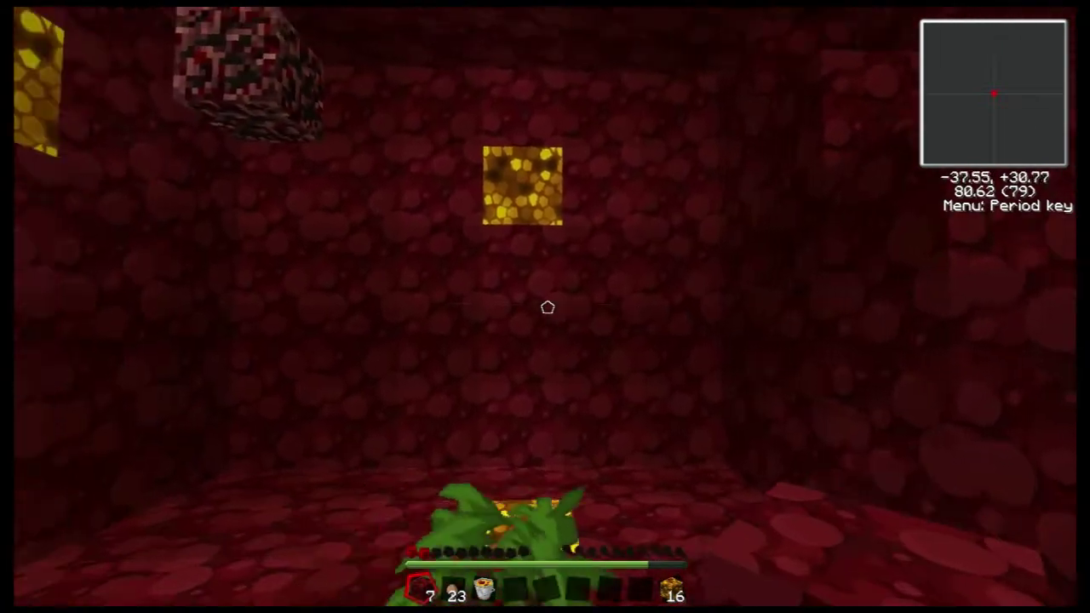
key("w")
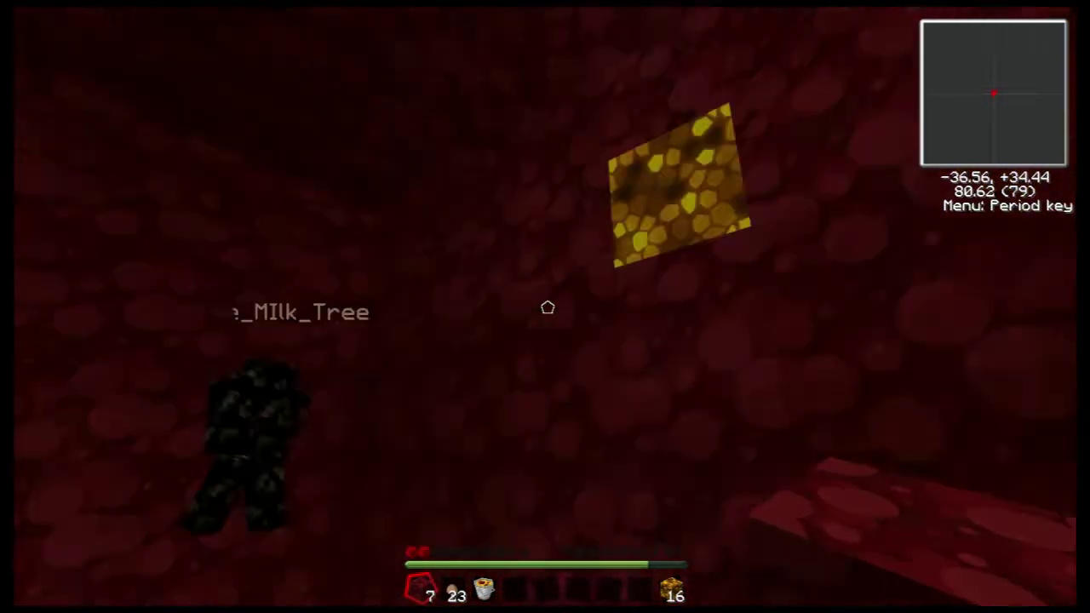
key("w")
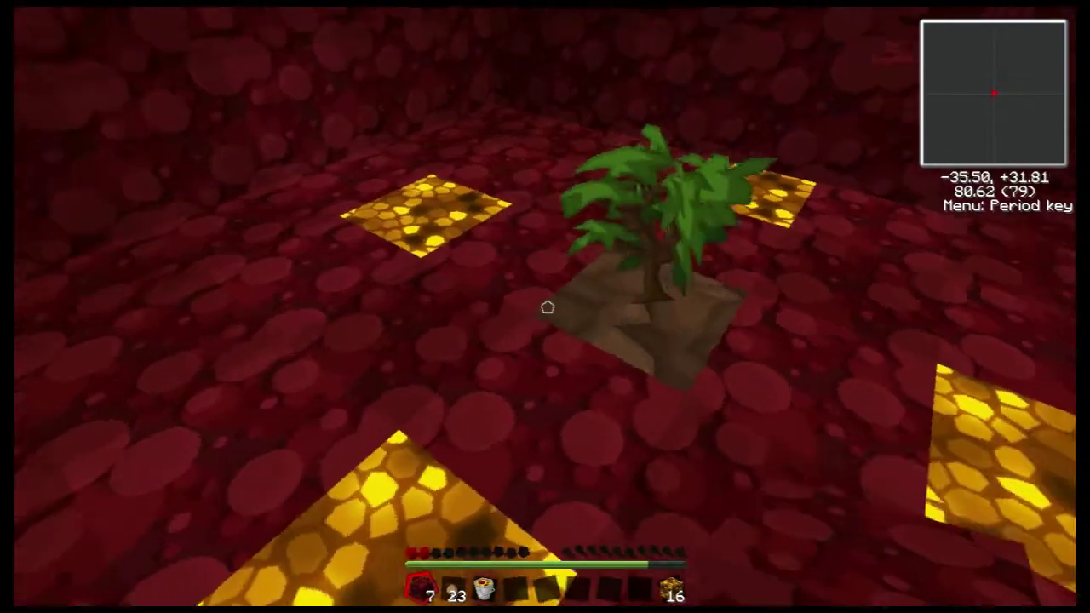
key("w")
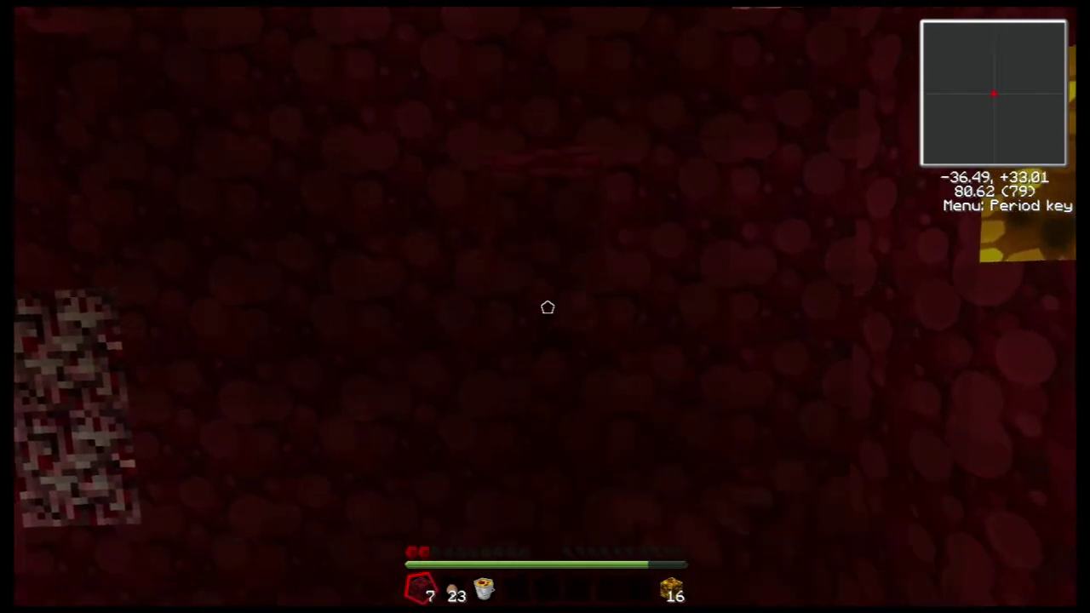
key("w")
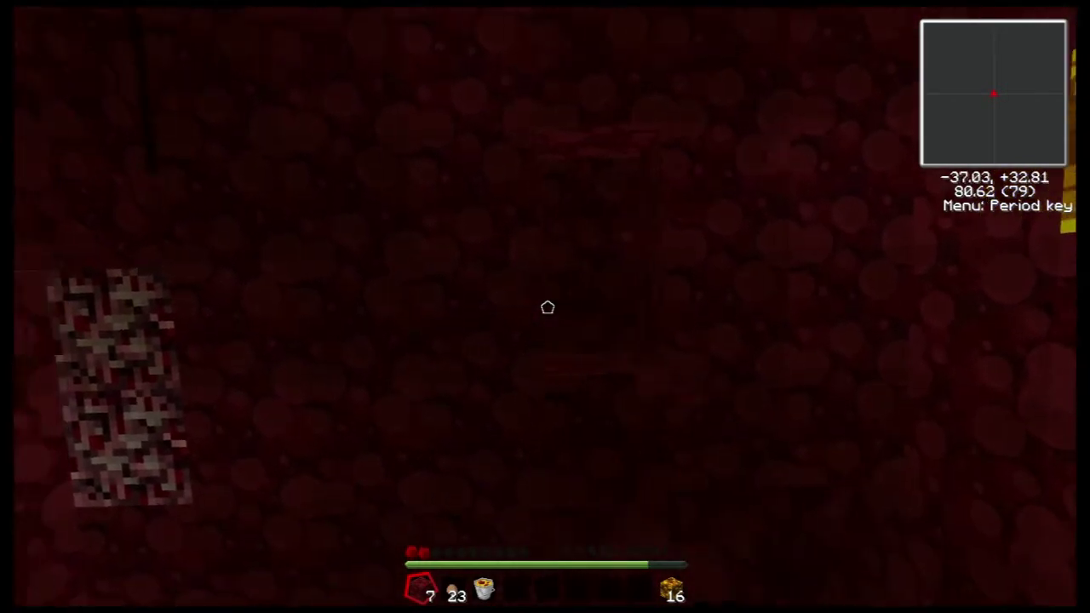
key("w")
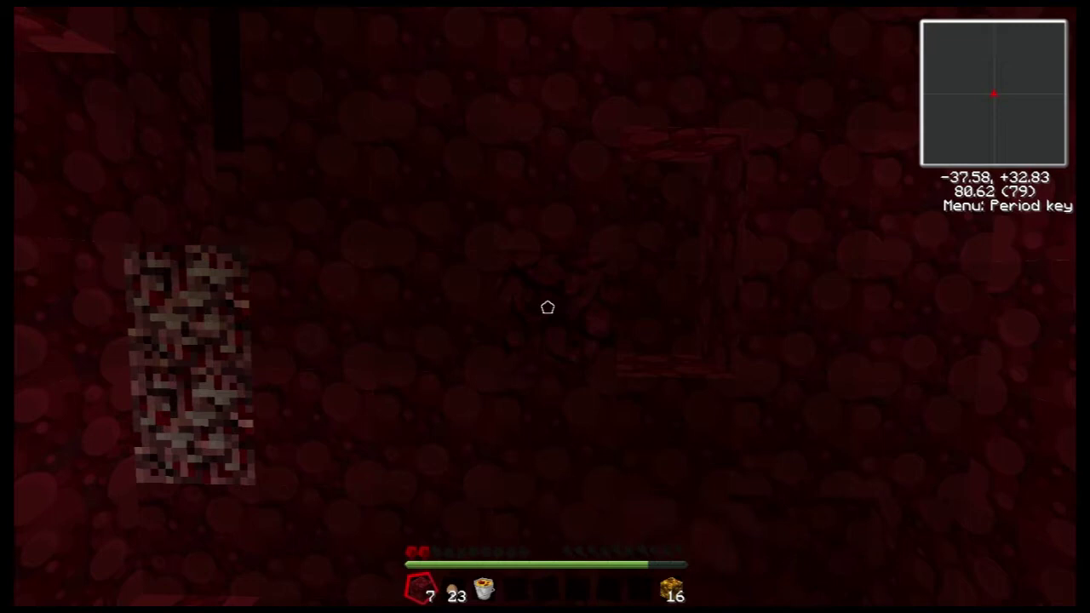
key("w")
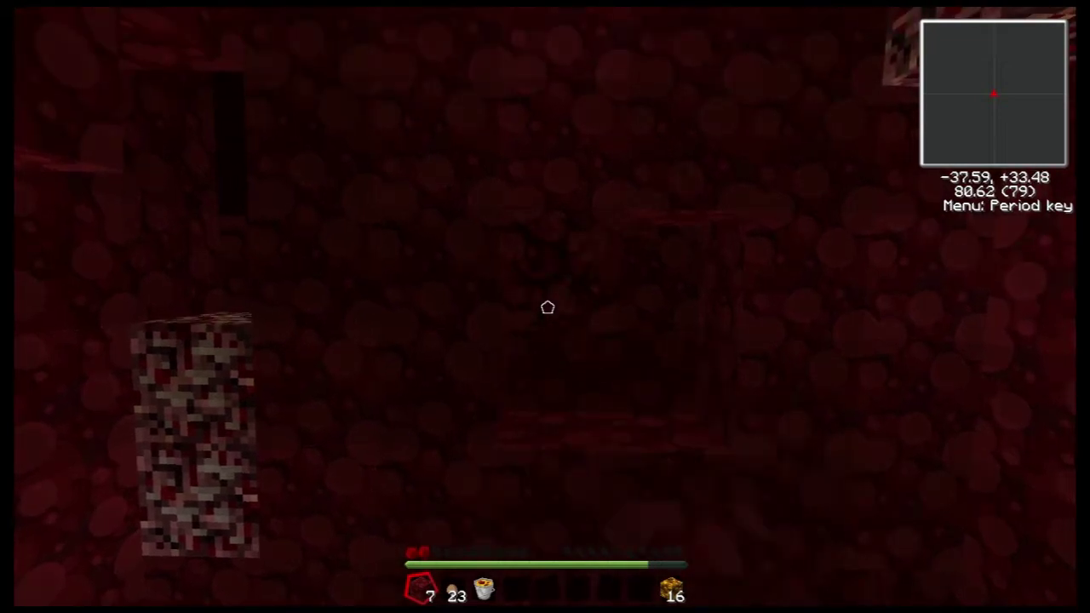
scroll(548, 308, "down", 3)
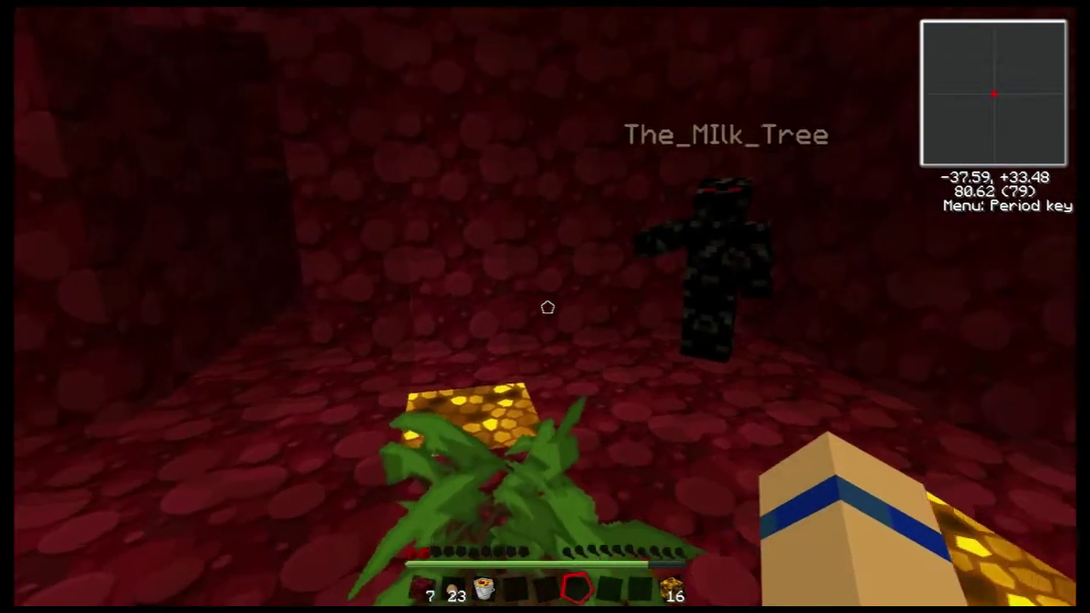
scroll(548, 307, "down", 2)
Step: Place glowstone blocks on the floor in front of the other player, breaking one
right_click(548, 308)
right_click(547, 307)
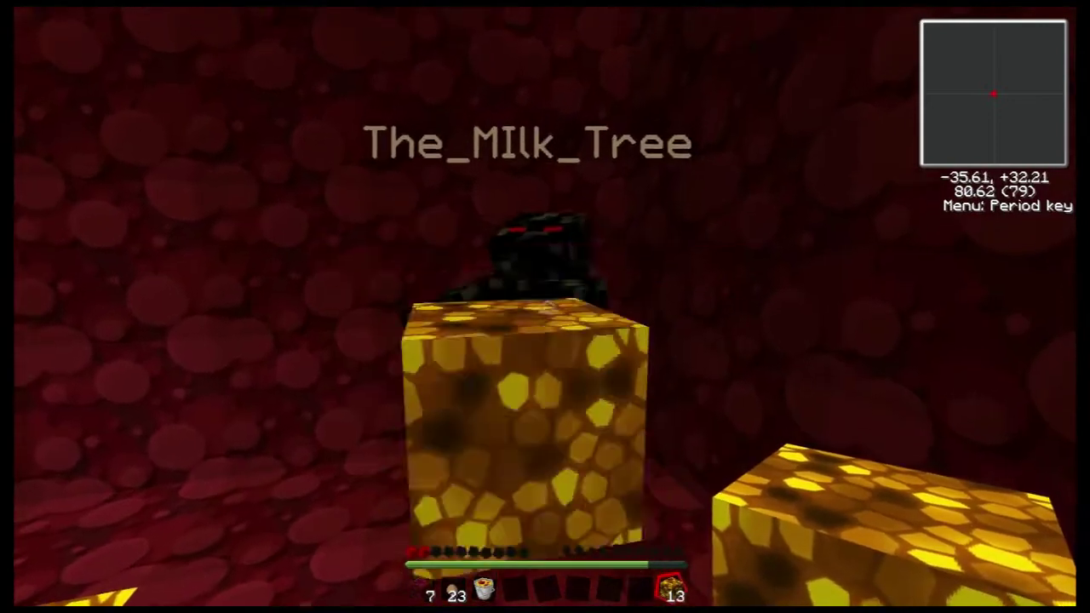
right_click(548, 307)
left_click(548, 308)
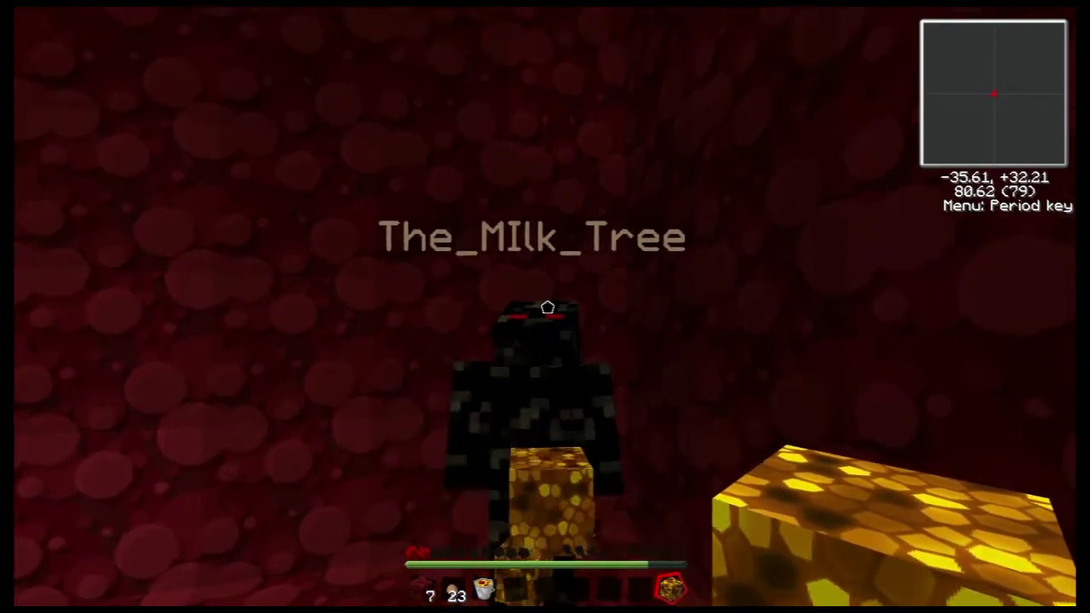
scroll(548, 307, "down", 2)
scroll(547, 308, "up", 1)
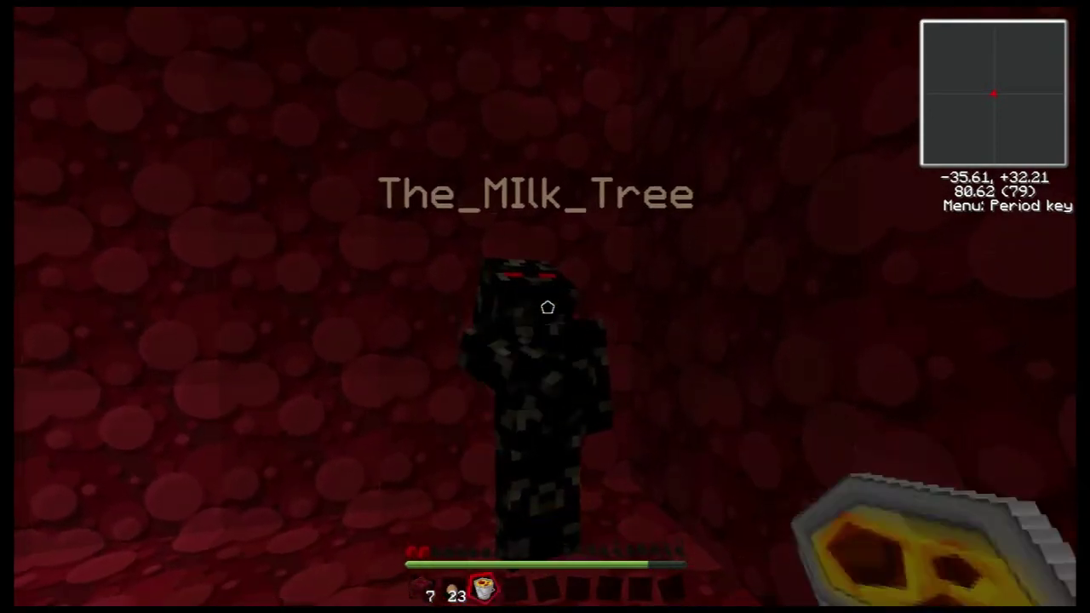
Step: Drop the lava bucket, bury the other player in netherrack, and check the inventory
key("q")
scroll(547, 308, "up", 1)
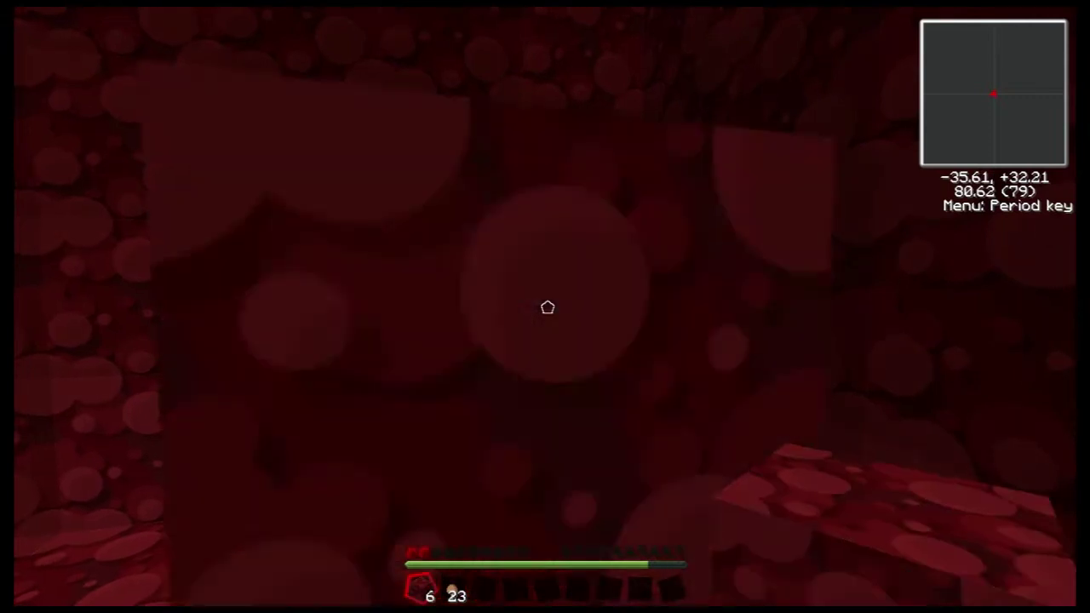
right_click(548, 308)
key("e")
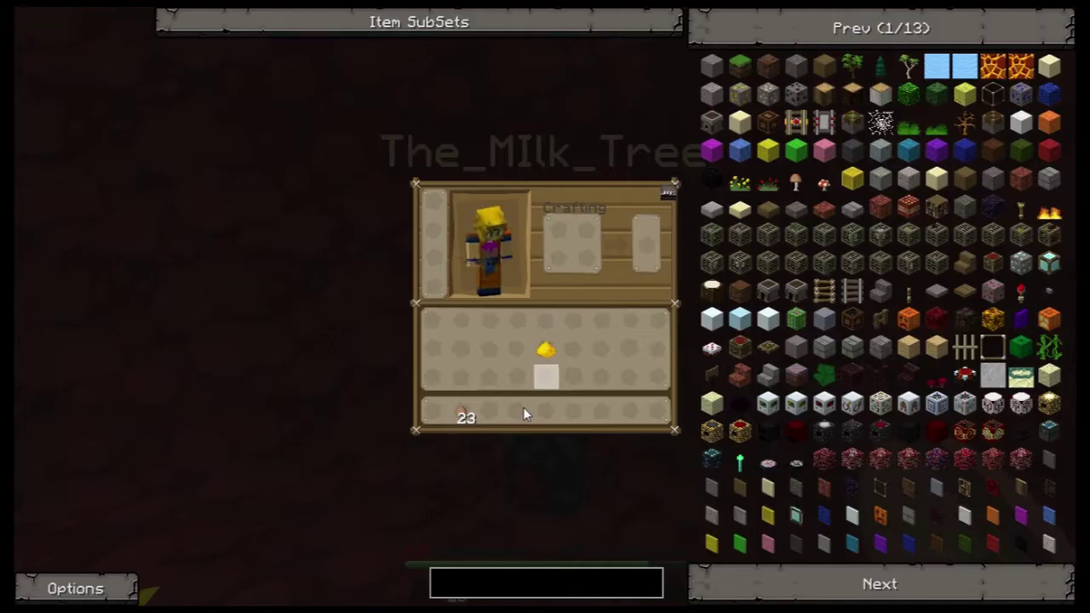
key("Escape")
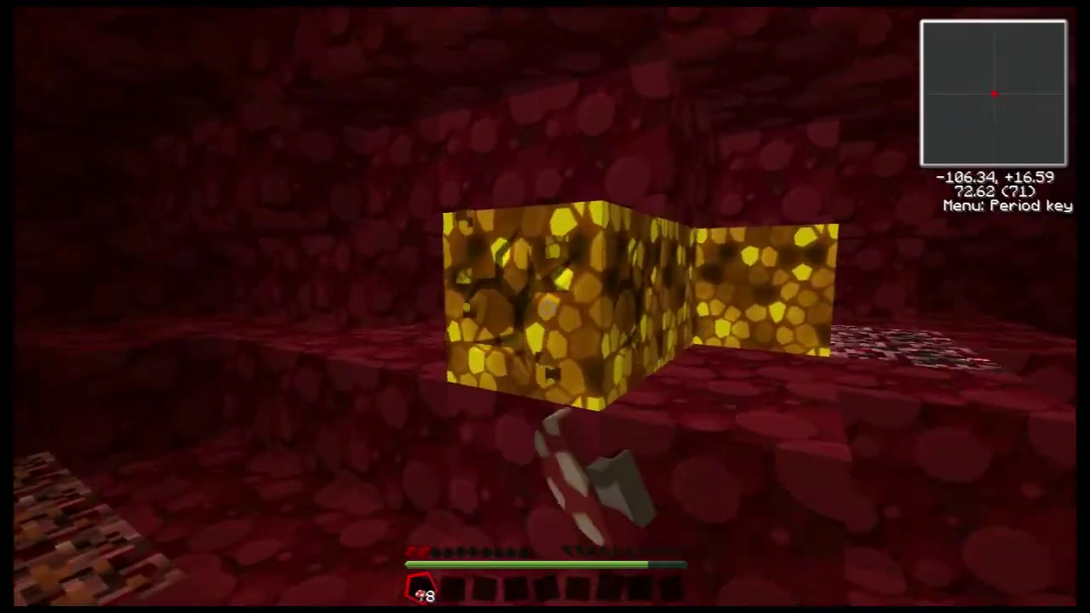
Step: Mine the glowstone from the cave wall and pick up three red mushrooms
left_click_drag(548, 307, 548, 307)
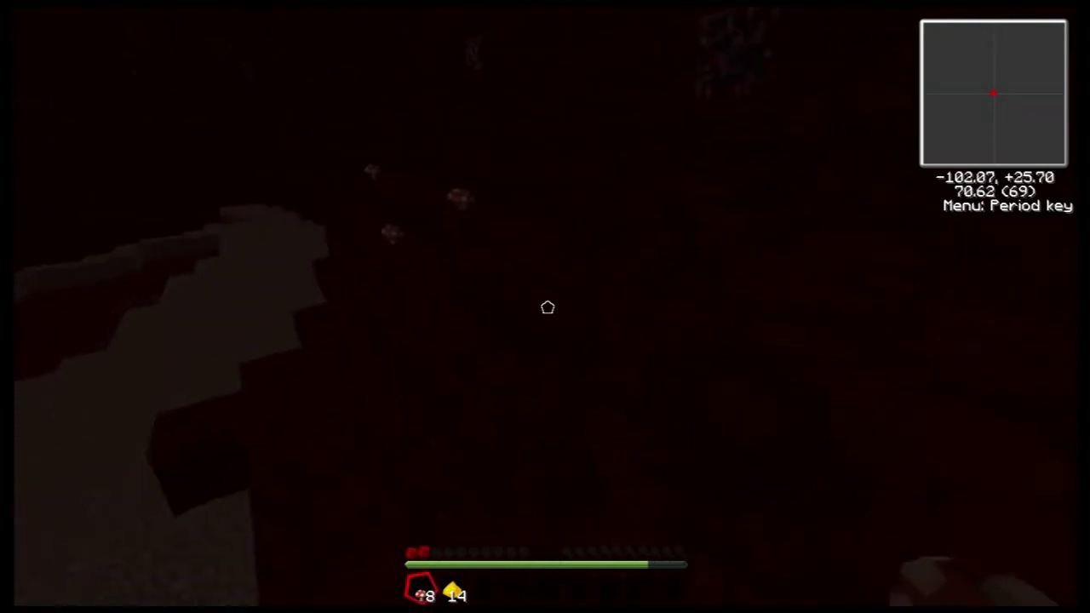
left_click(548, 308)
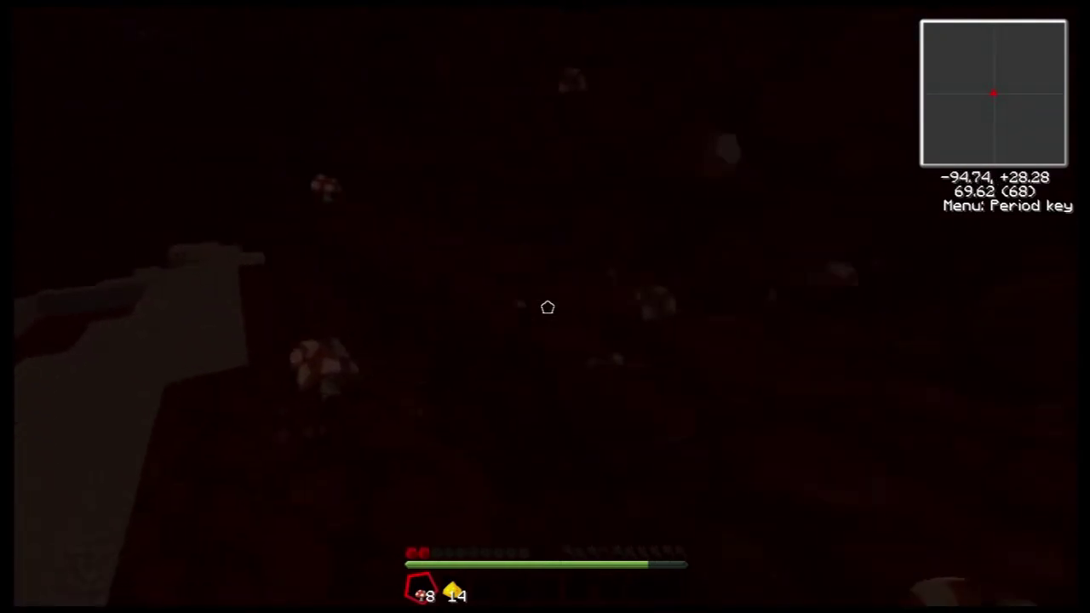
left_click(548, 307)
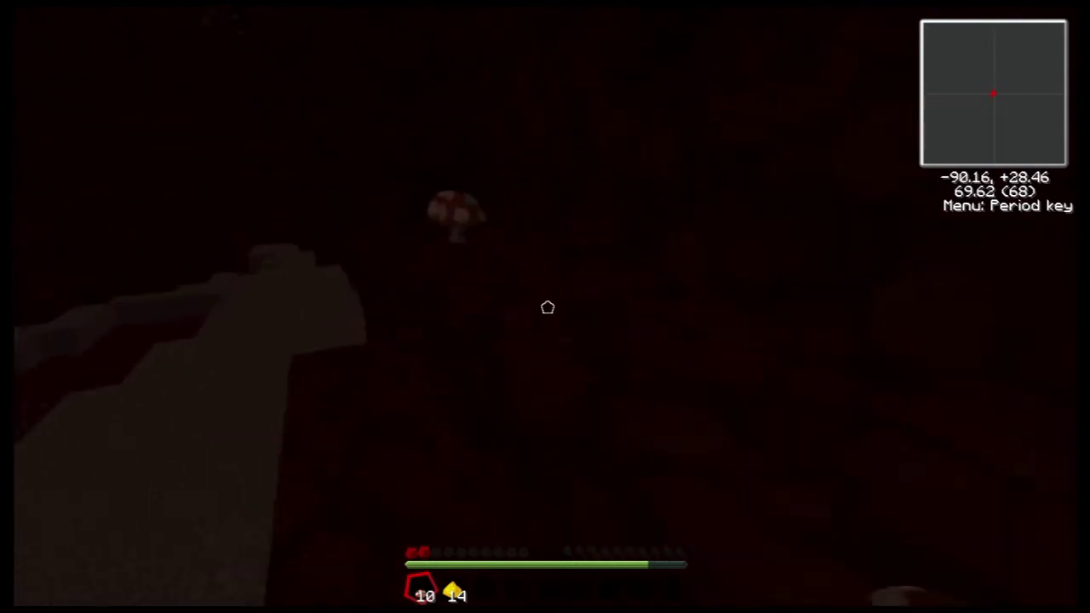
left_click(548, 307)
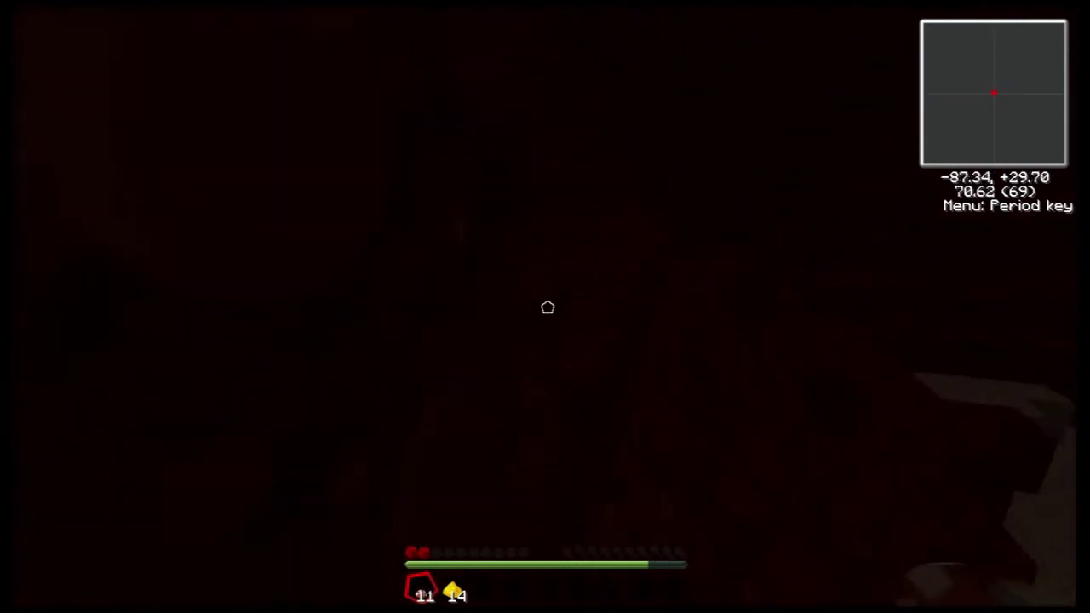
Step: Walk across the Nether past the lava pools, gathering mushrooms, back toward the portal
key("w")
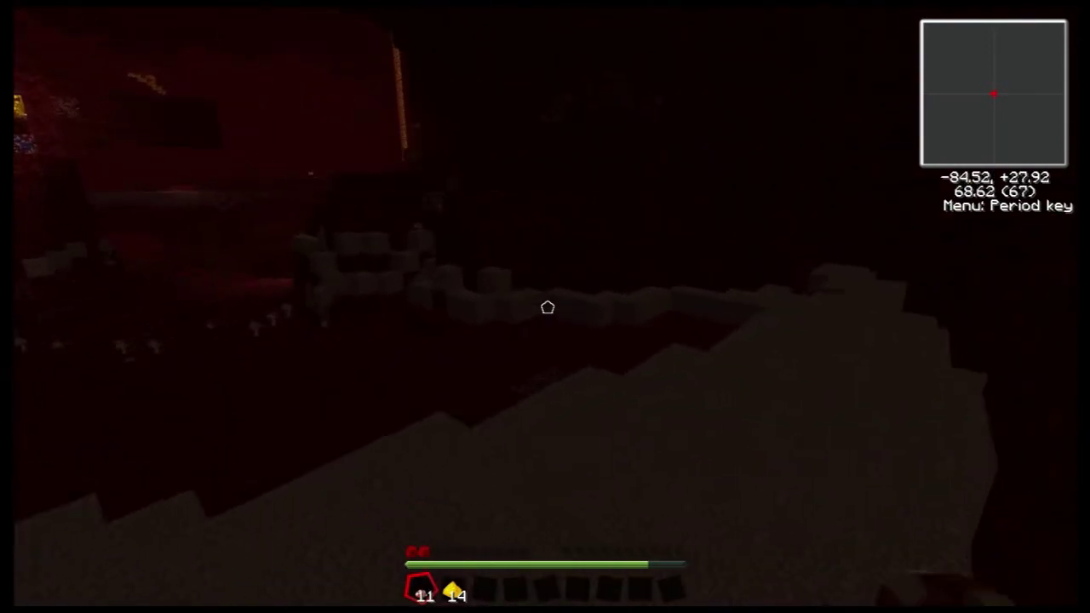
key("w")
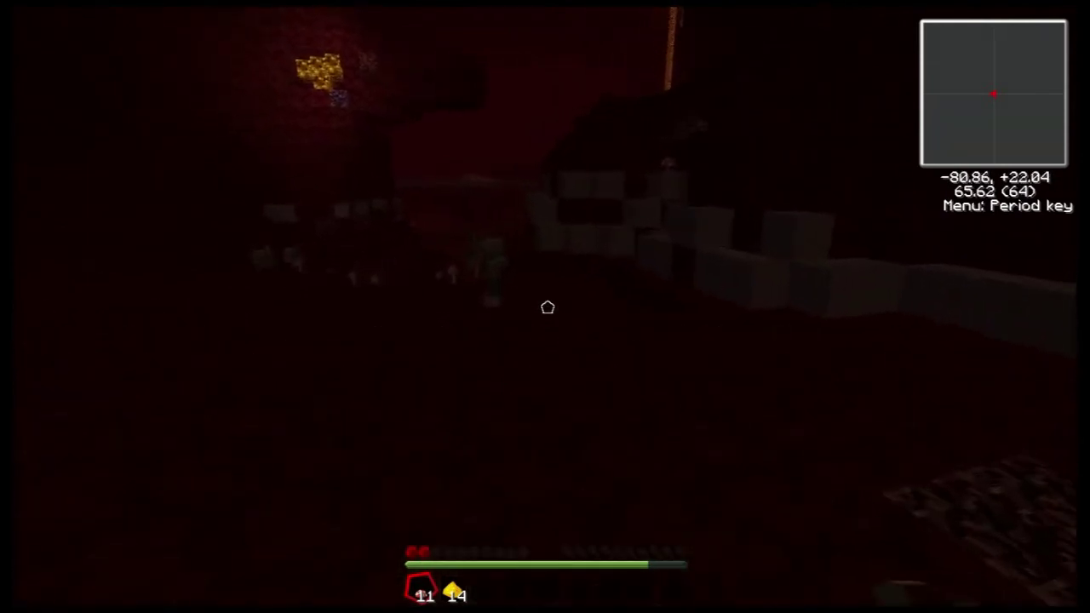
key("w")
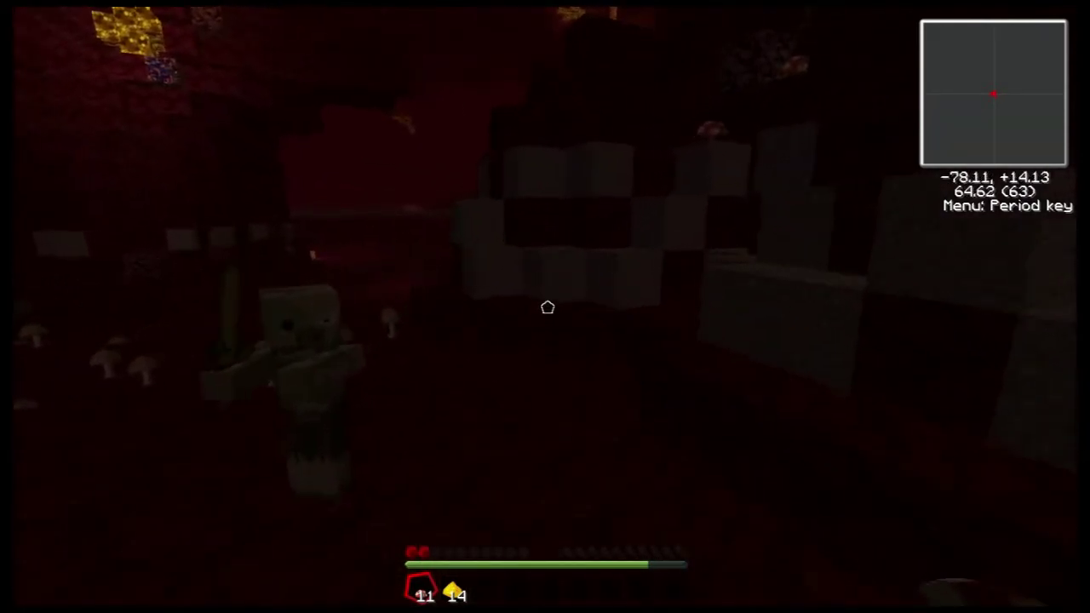
key("w")
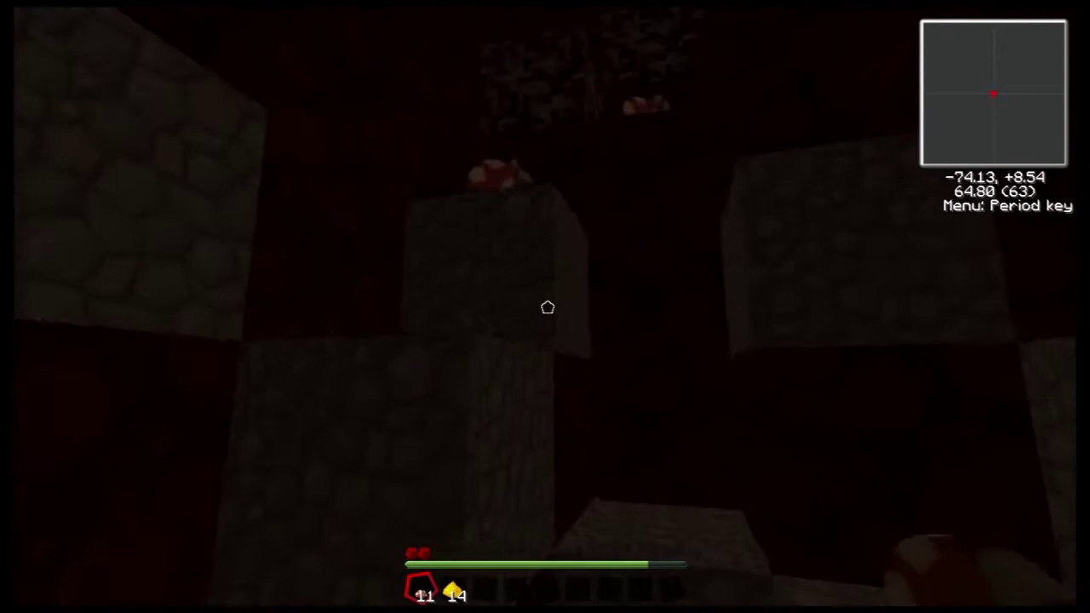
key("w")
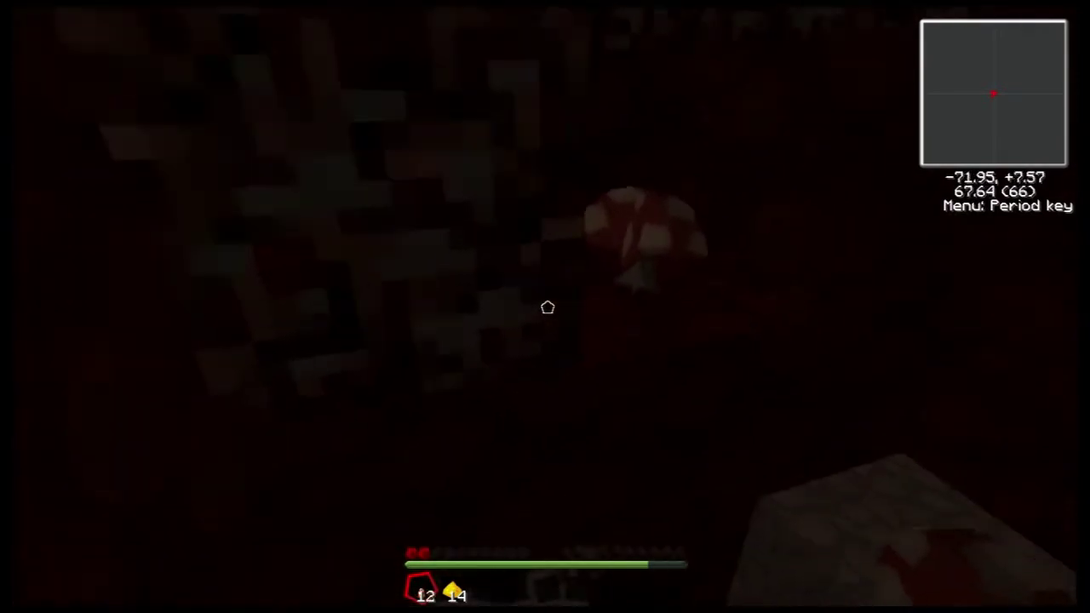
key("w")
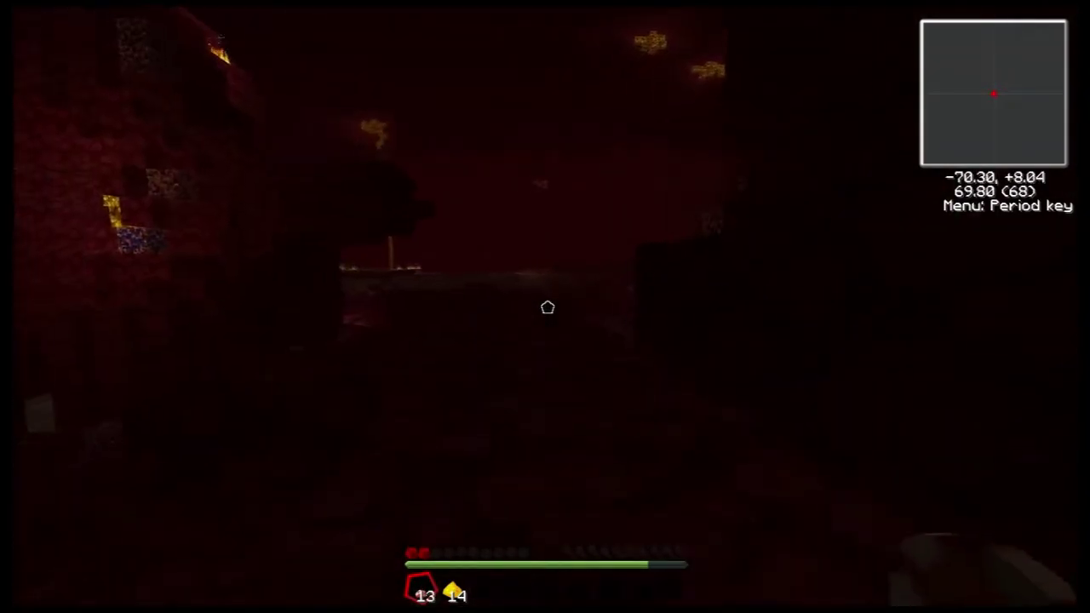
key("w")
key("w")
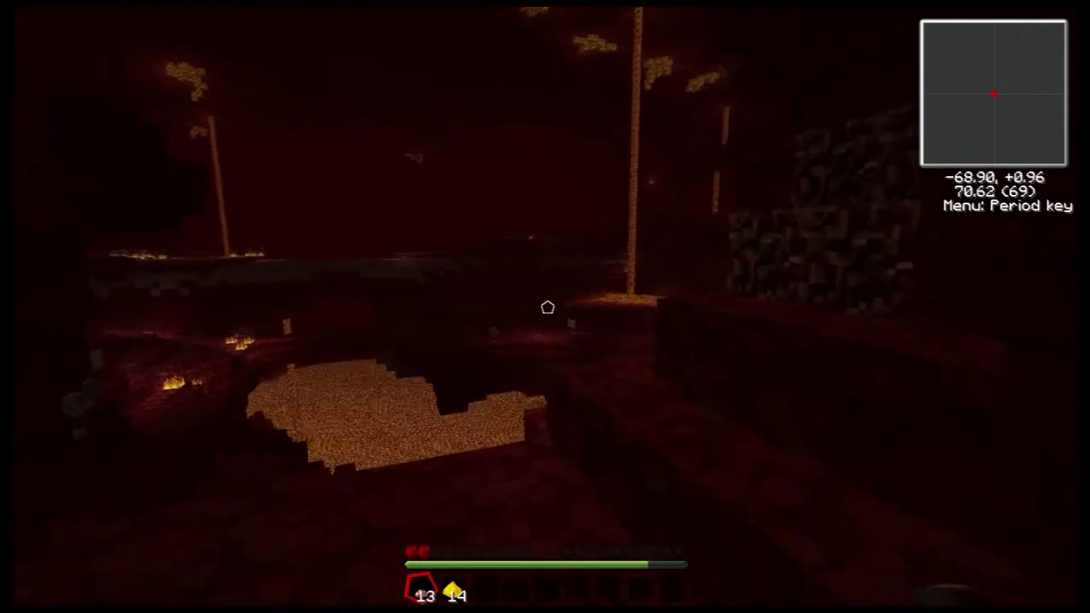
key("w")
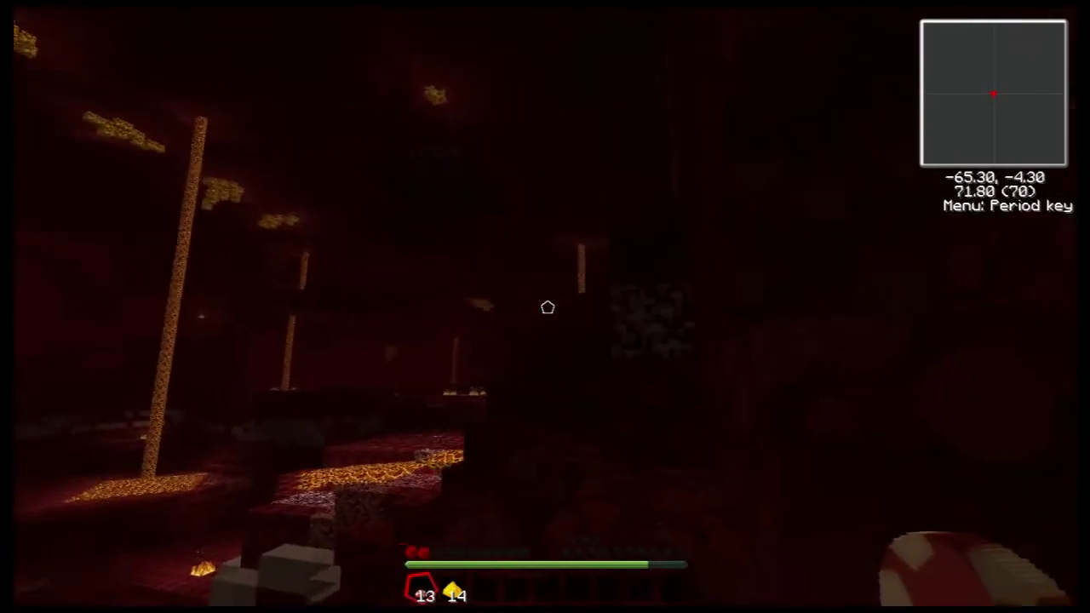
key("w")
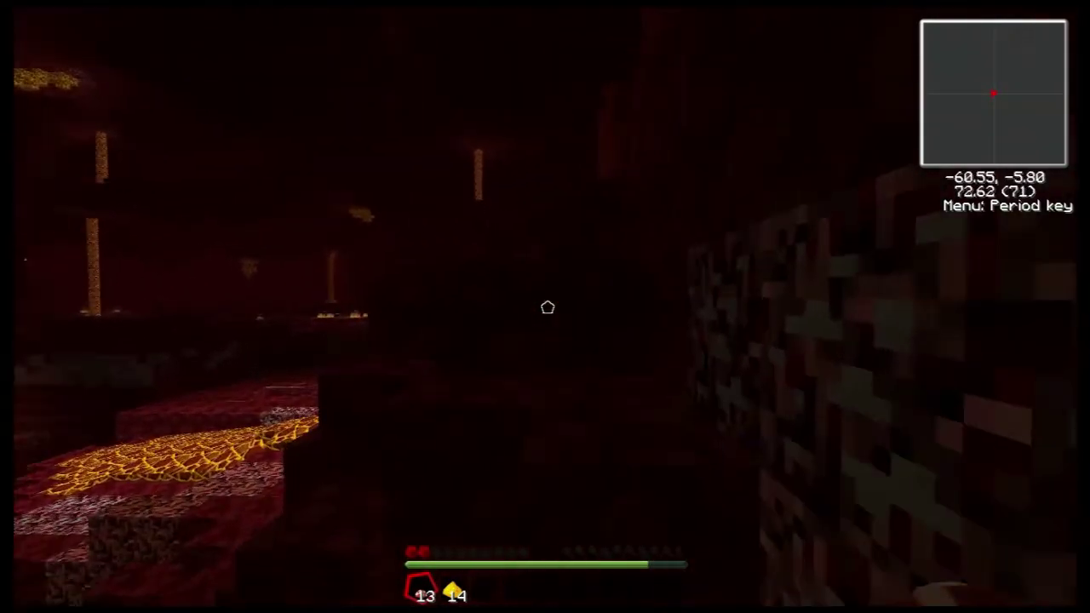
key("w")
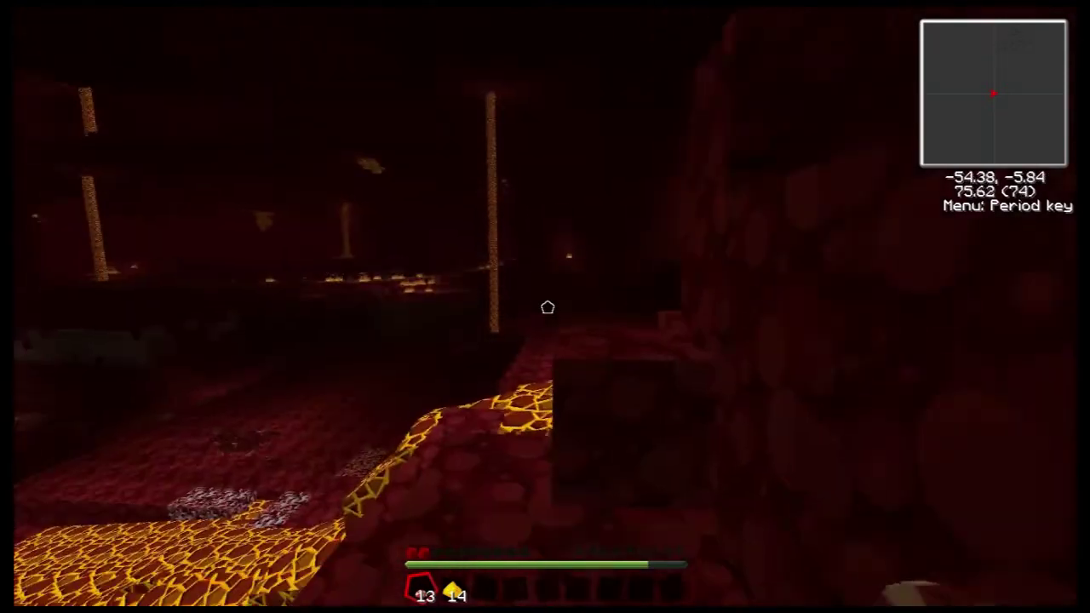
key("w")
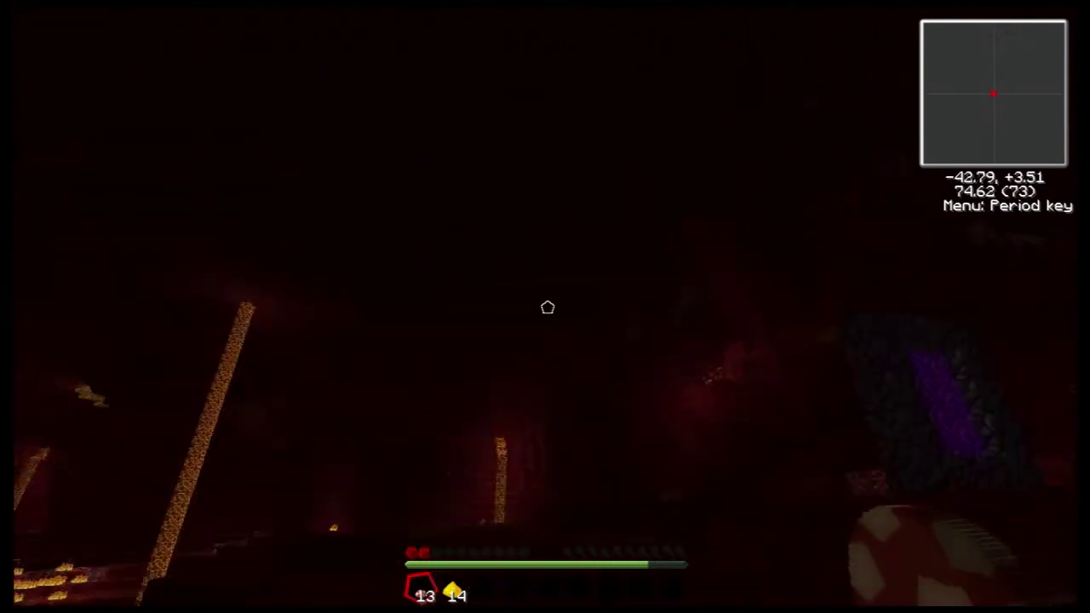
key("w")
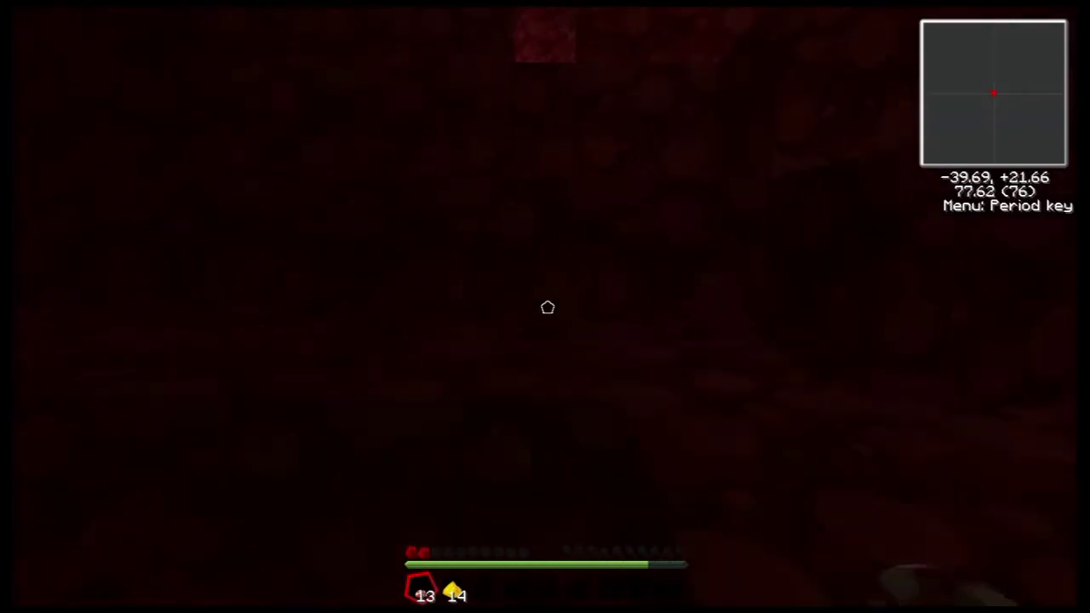
Step: Enter the netherrack sapling room through the tunnel and bring up the crafting inventory
key("w")
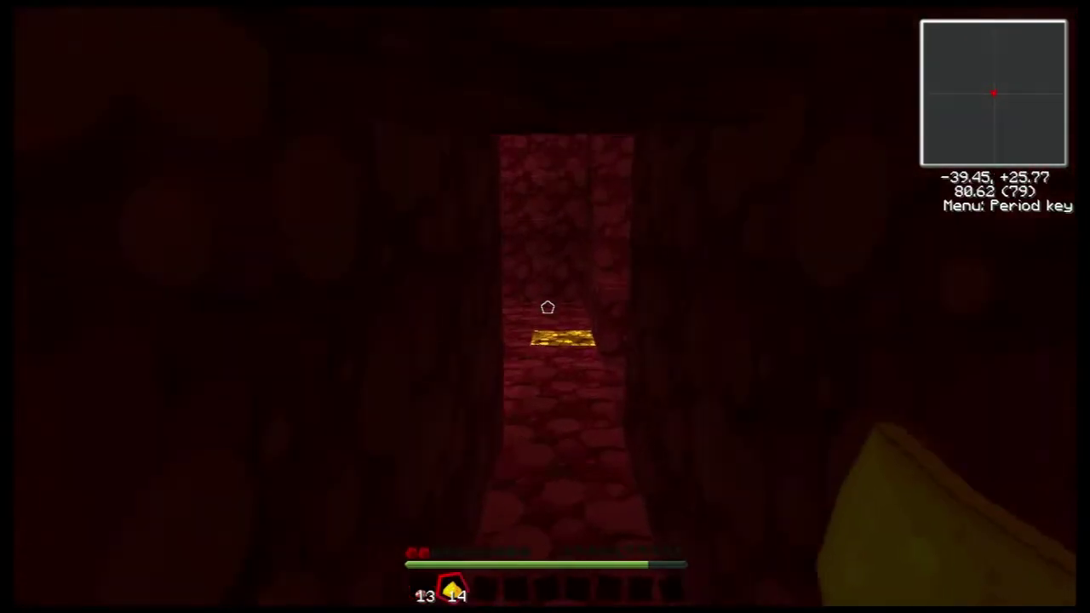
key("w")
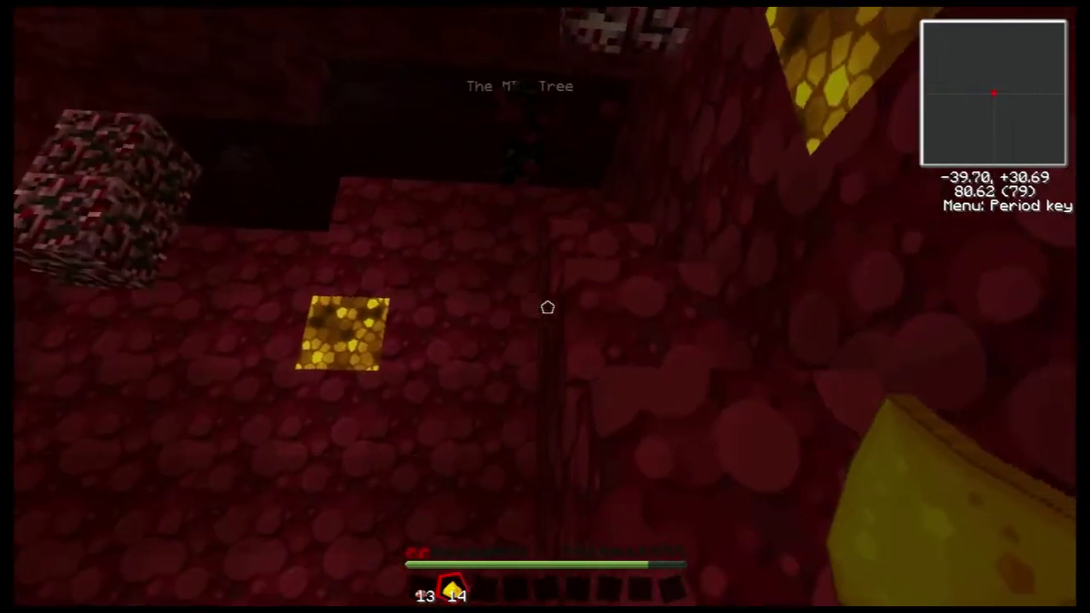
key("w")
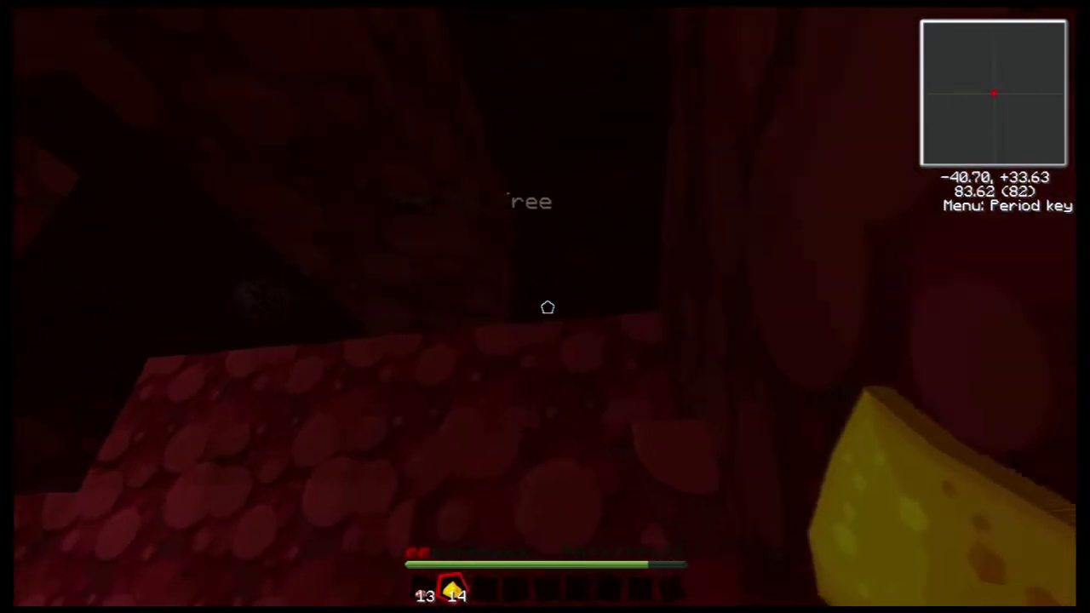
key("e")
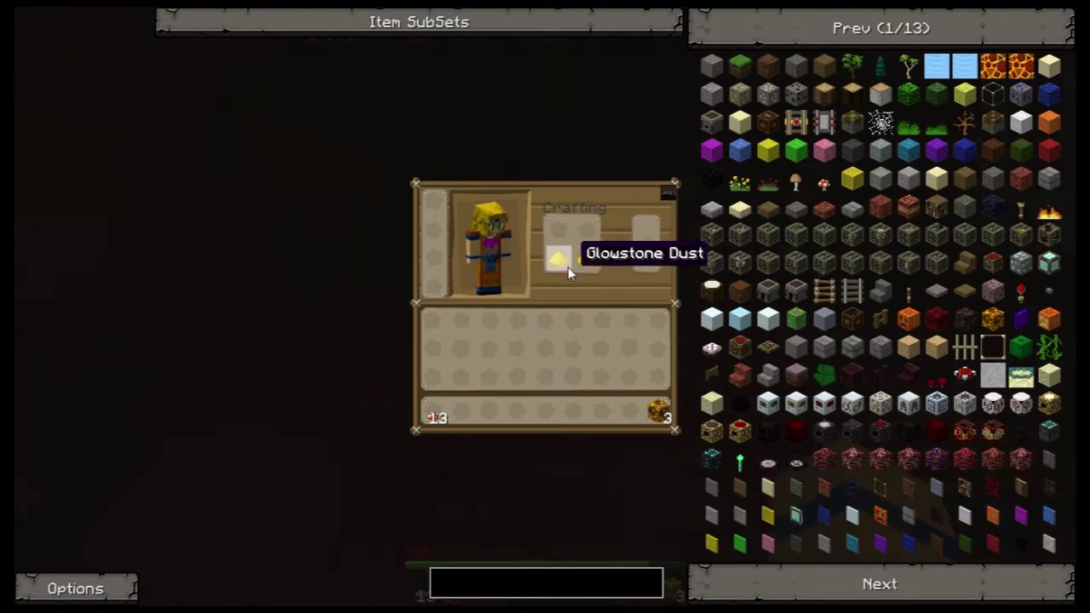
Step: Put away the crafted glowstone blocks and set one into the tunnel ceiling
key("e")
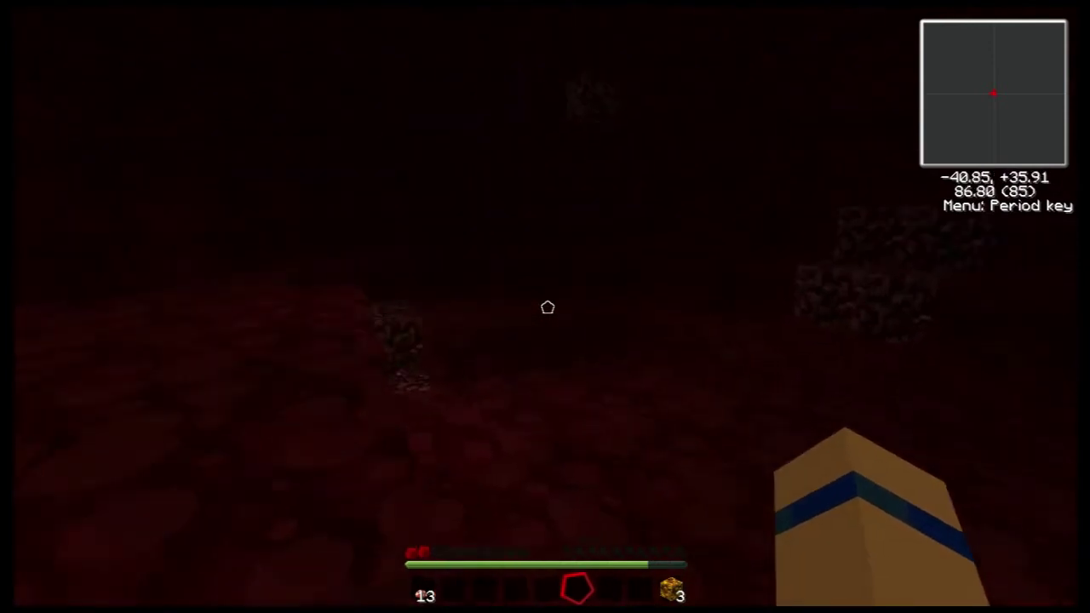
key("w")
scroll(547, 307, "down", 1)
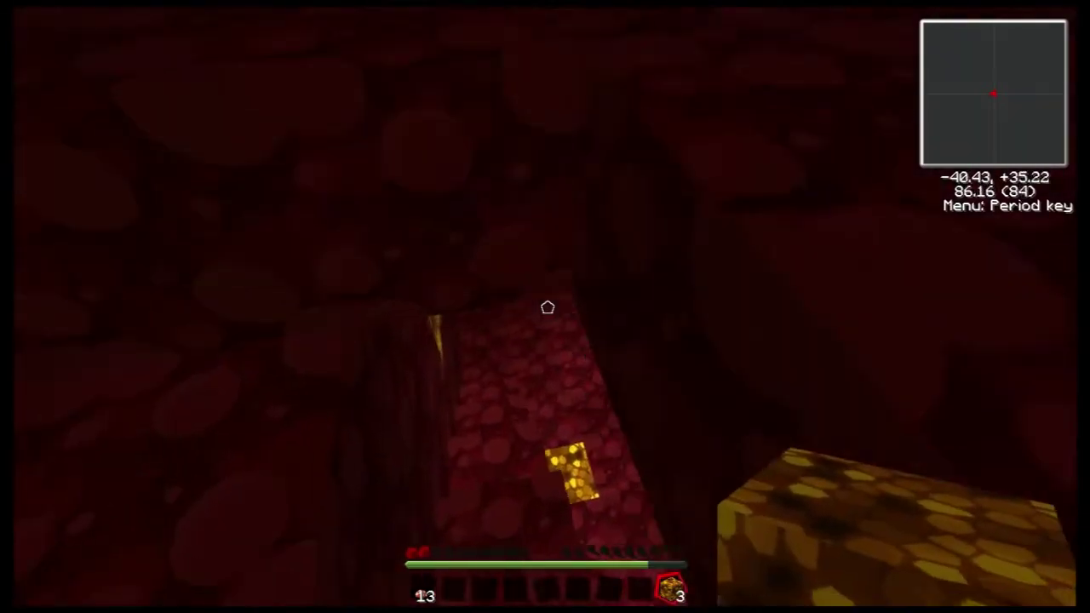
key("w")
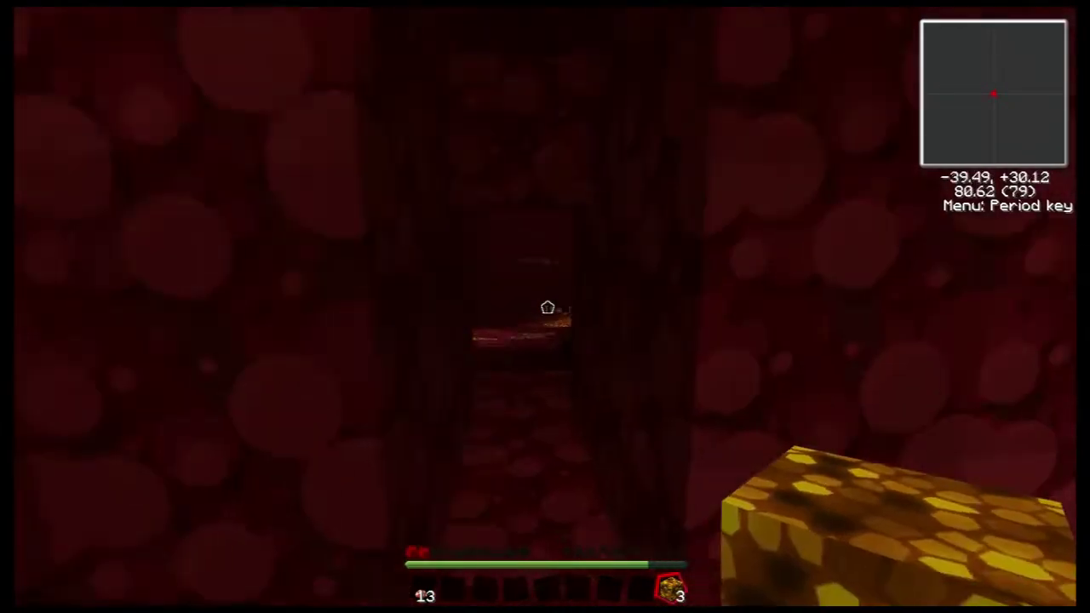
key("w")
right_click(548, 307)
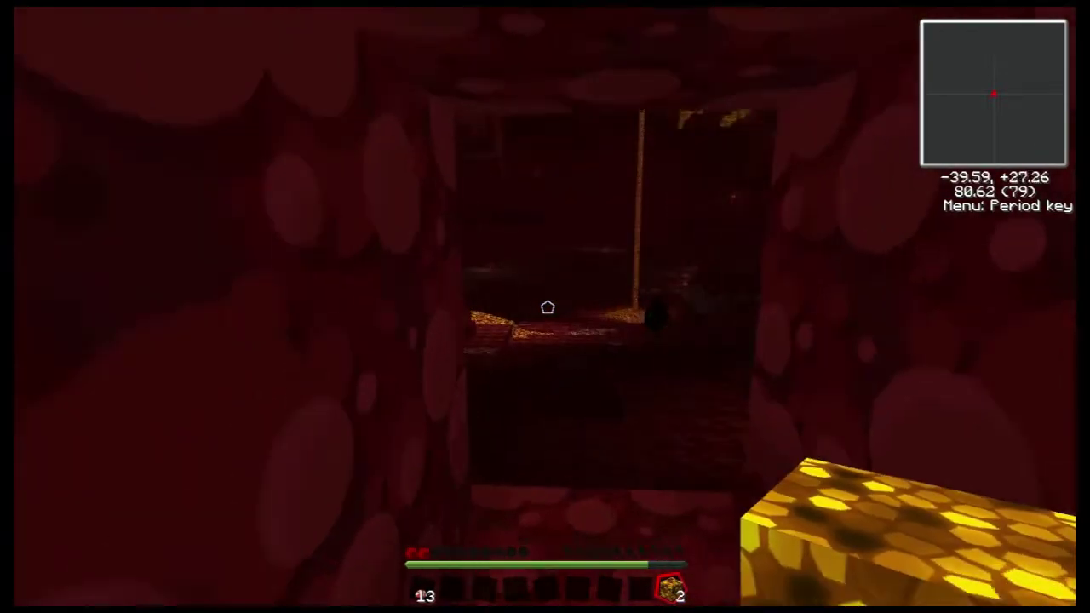
Step: Walk out past the obsidian portal and across the netherrack among the glowstone columns
key("w")
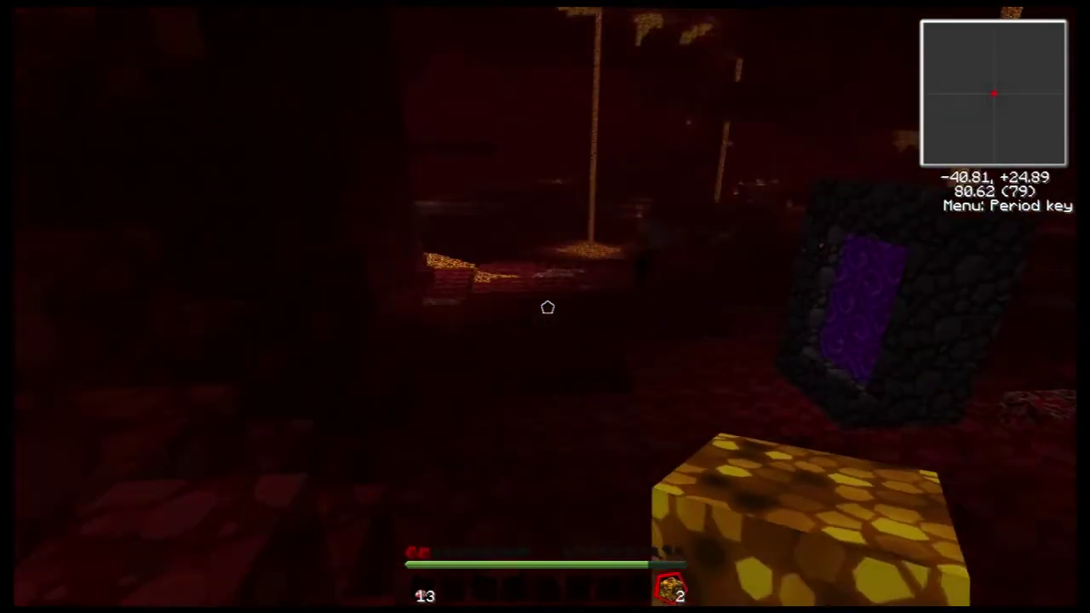
key("w")
key("1")
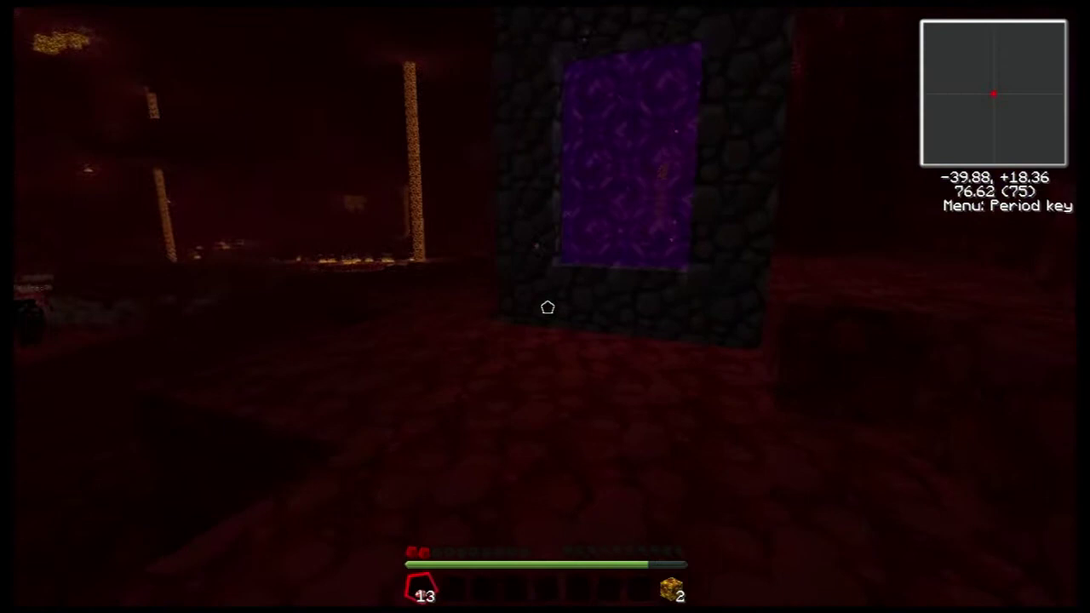
key("w")
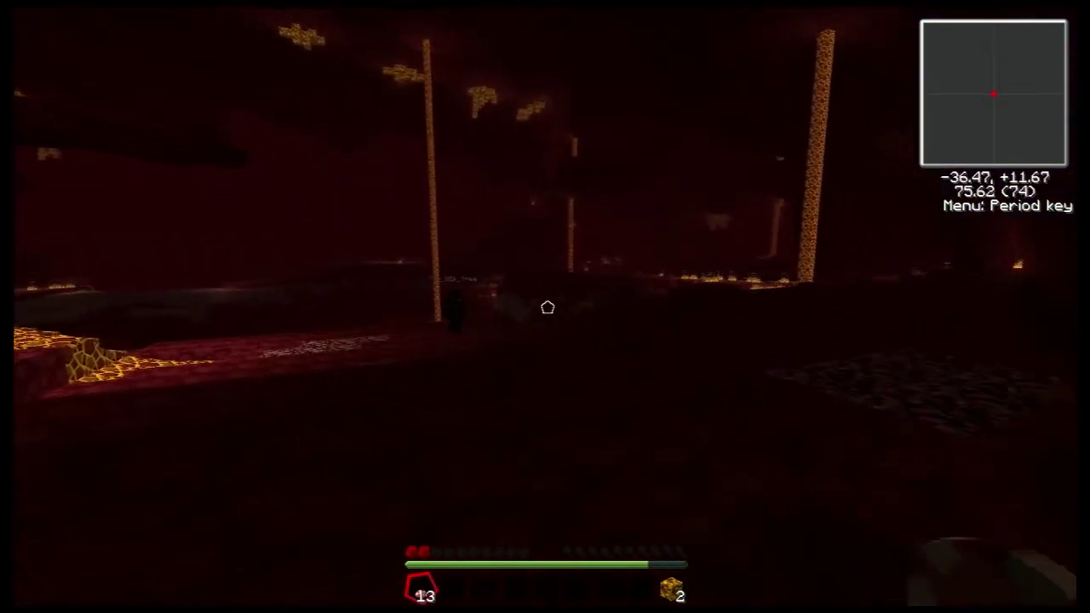
key("w")
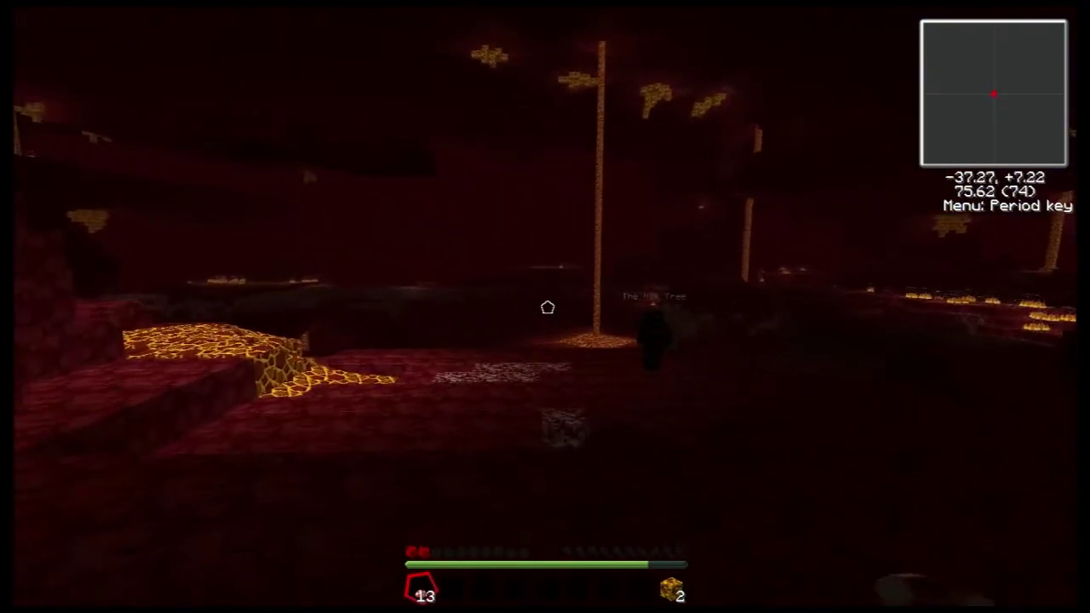
key("w")
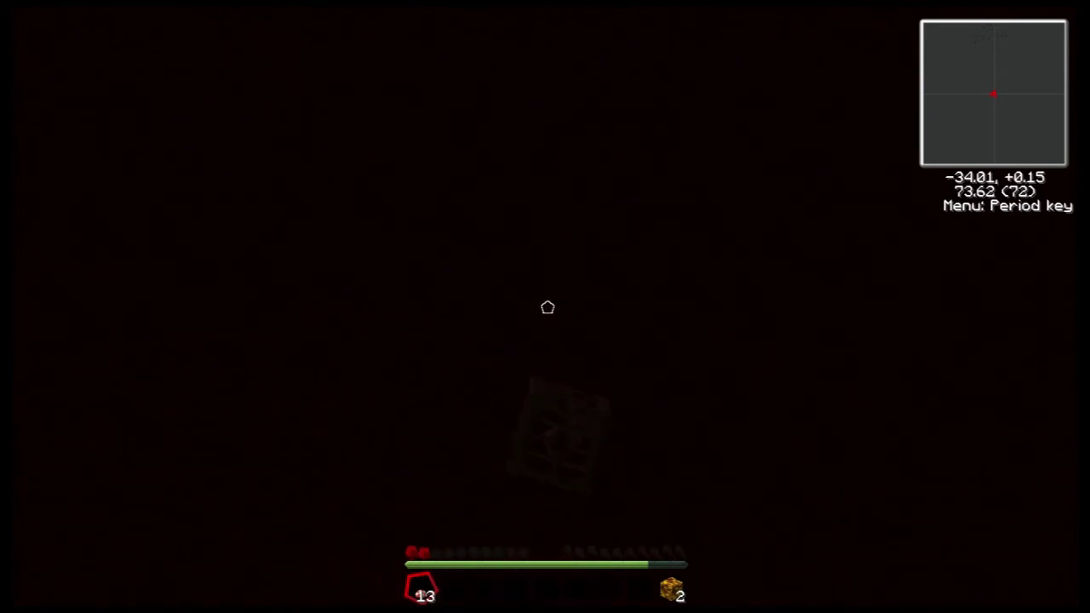
Step: Walk through the dark Nether past the glowstone and lava columns, gathering netherrack
key("w")
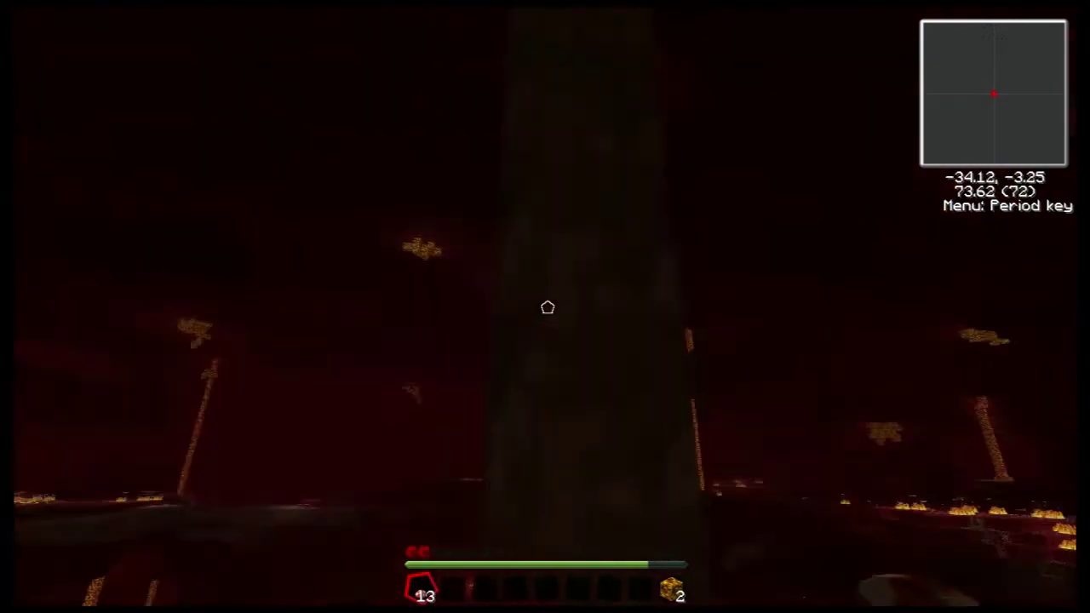
key("w")
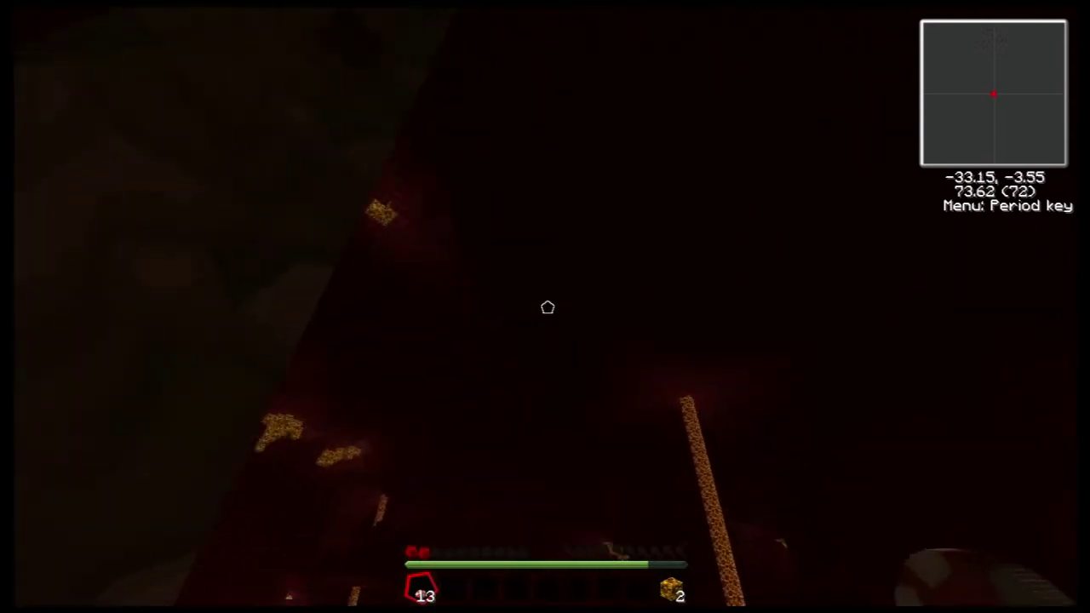
key("w")
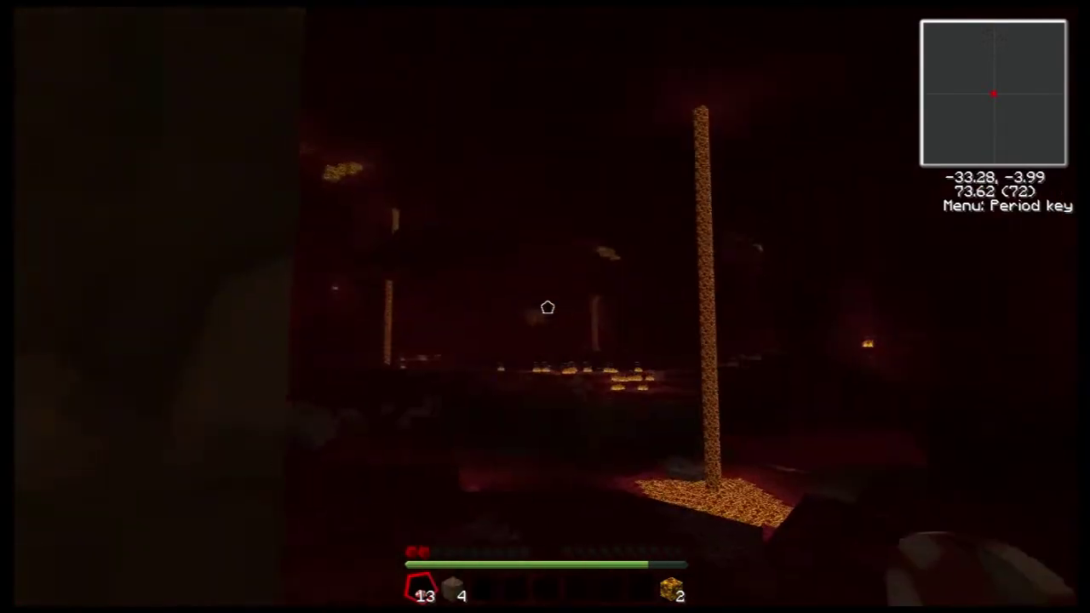
key("w")
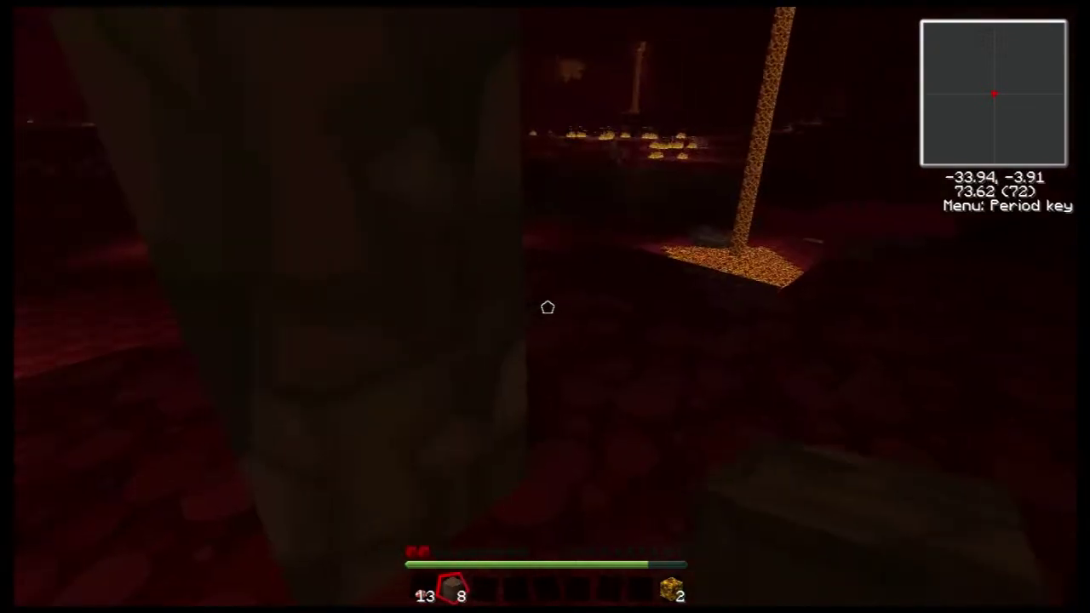
key("w")
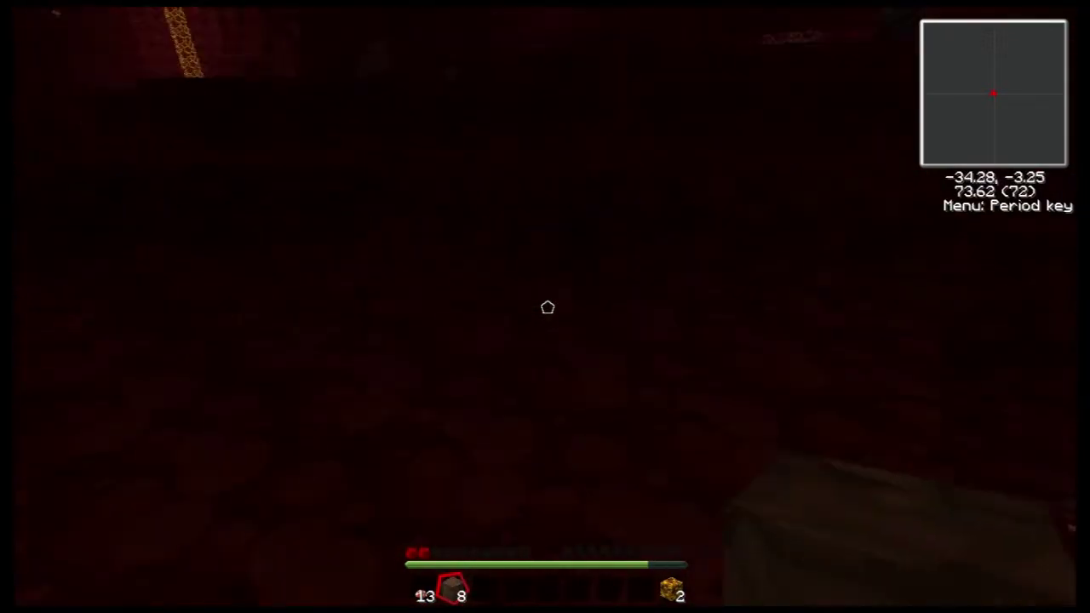
key("w")
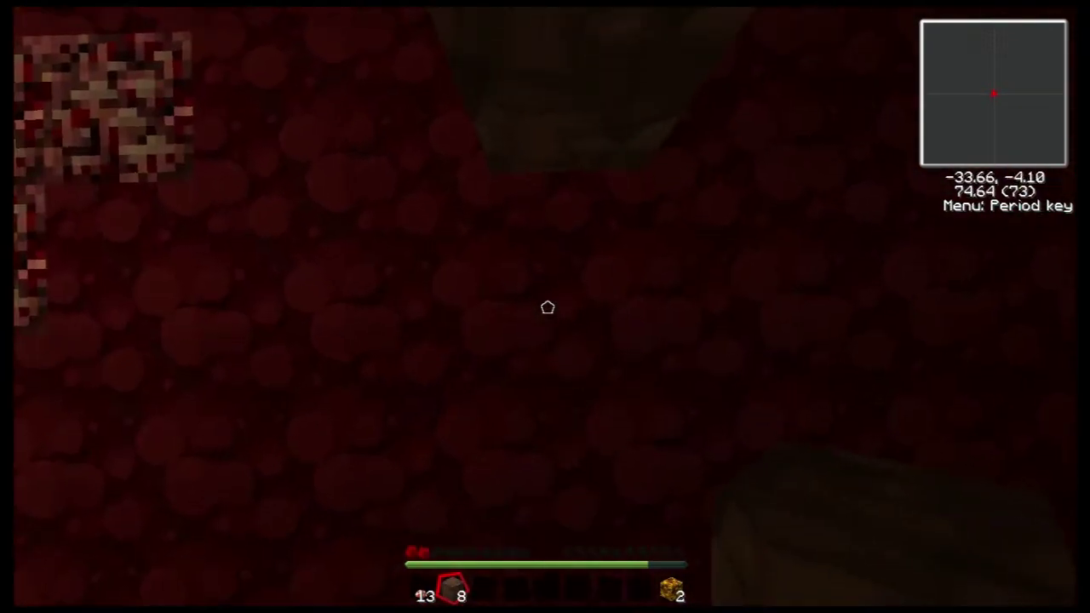
Step: Pillar up on netherrack, mine back down to the ground, and drop the netherrack stack
key("space")
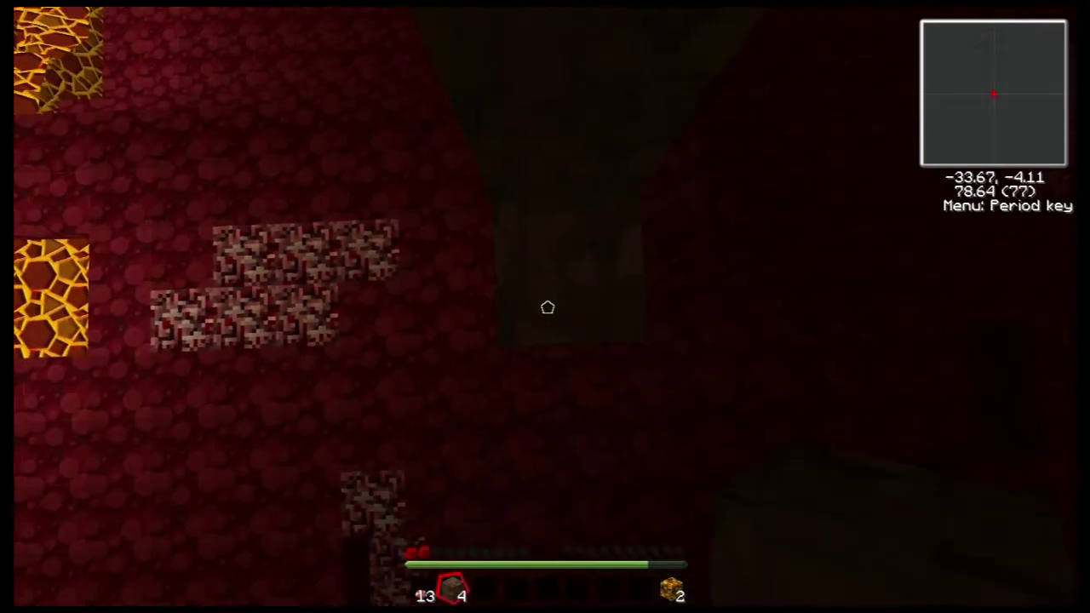
key("space")
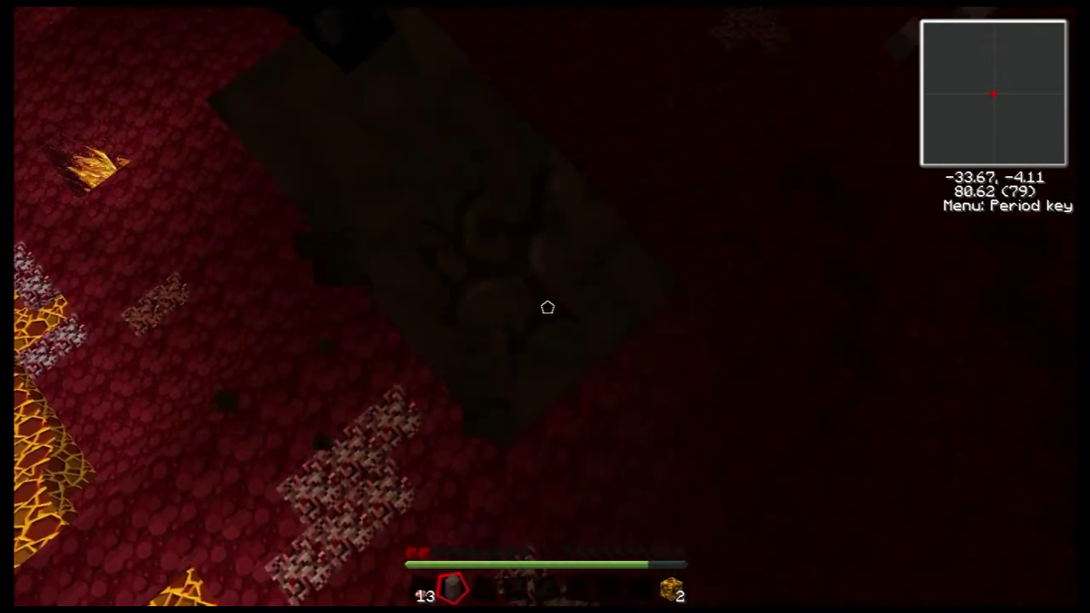
left_click(548, 307)
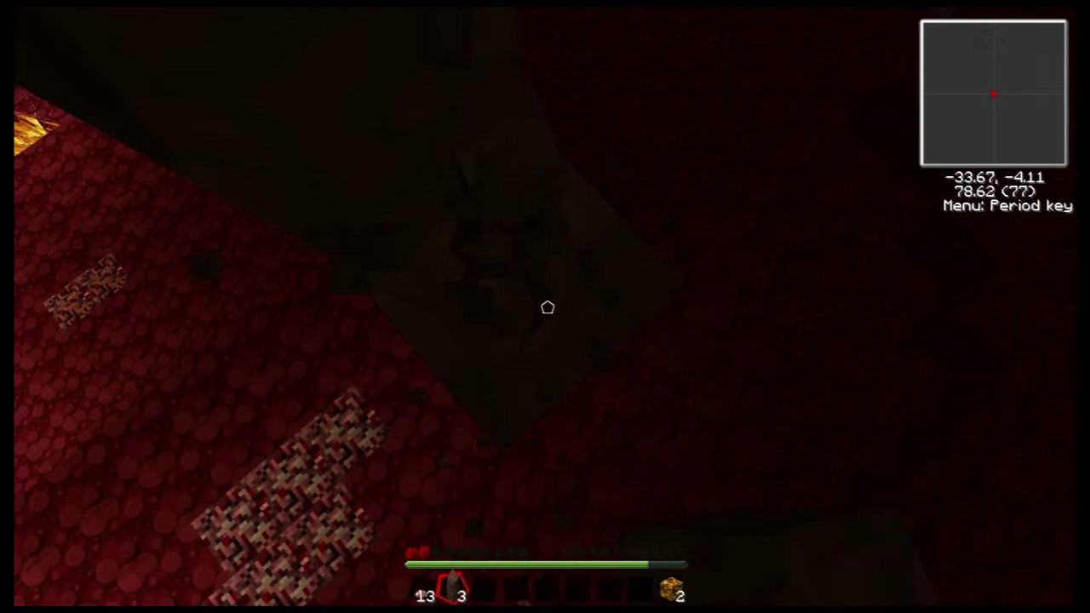
left_click(547, 307)
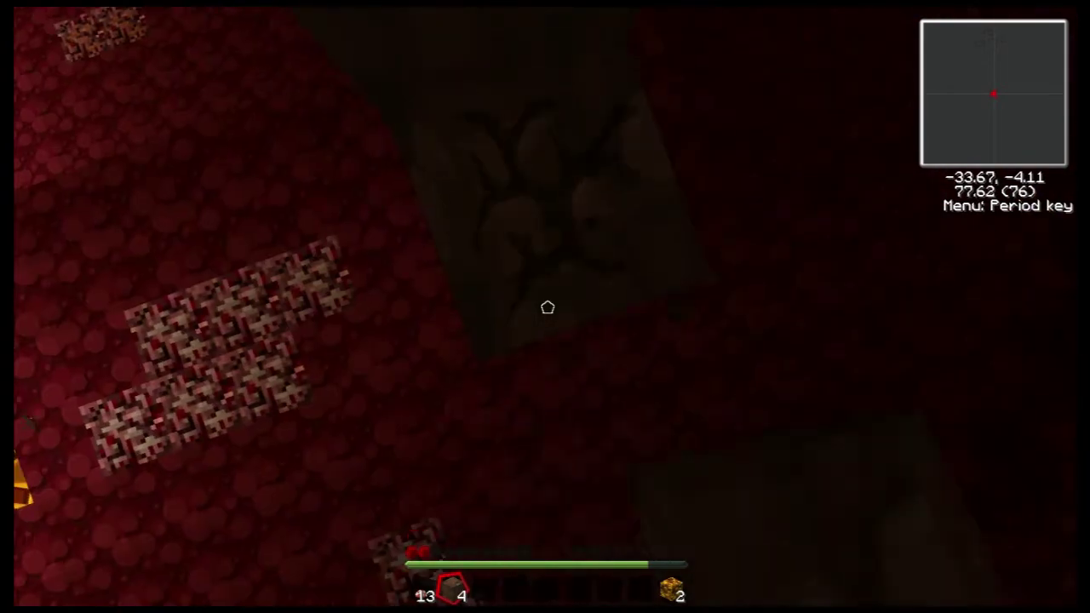
left_click(548, 307)
left_click(548, 307)
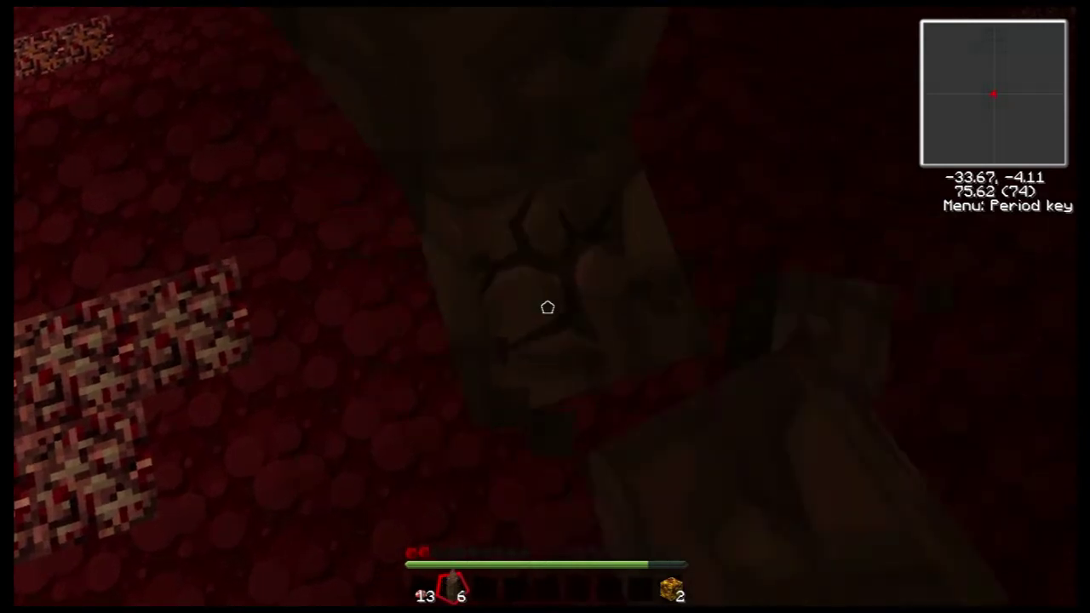
left_click(548, 307)
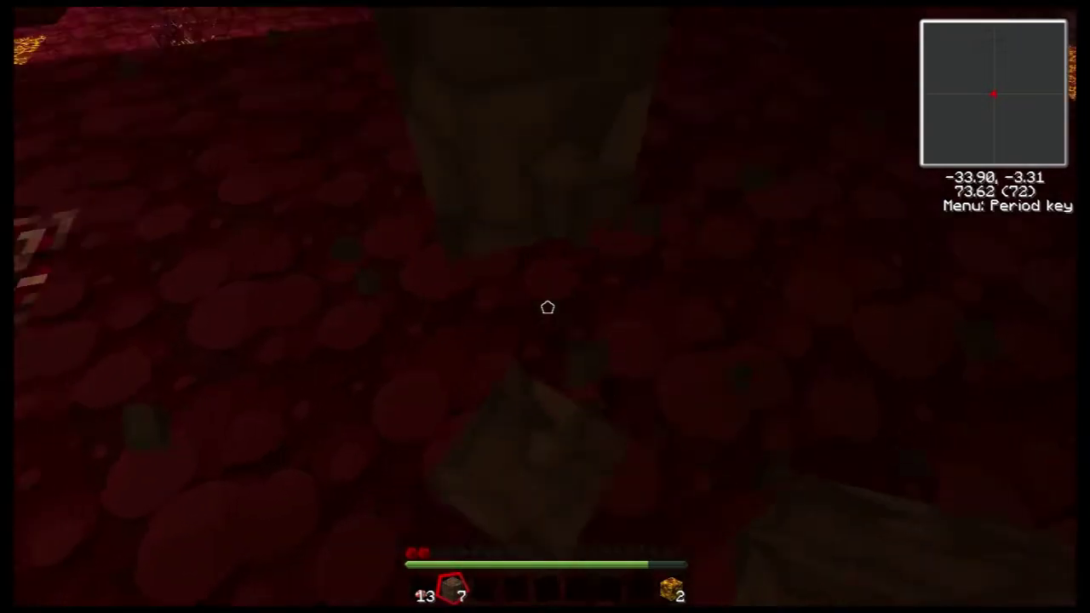
key("e")
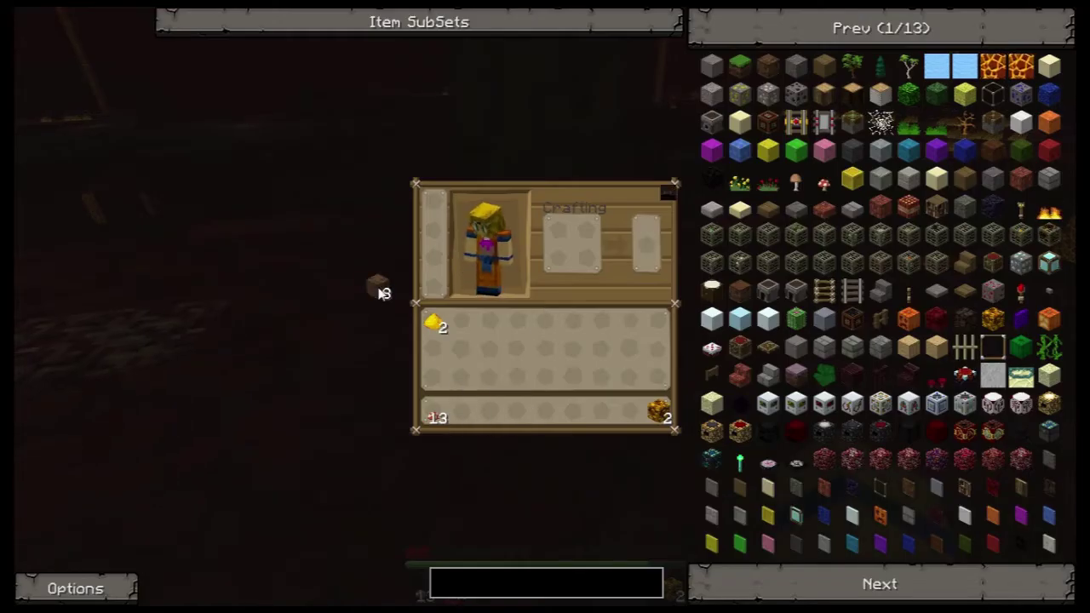
key("Escape")
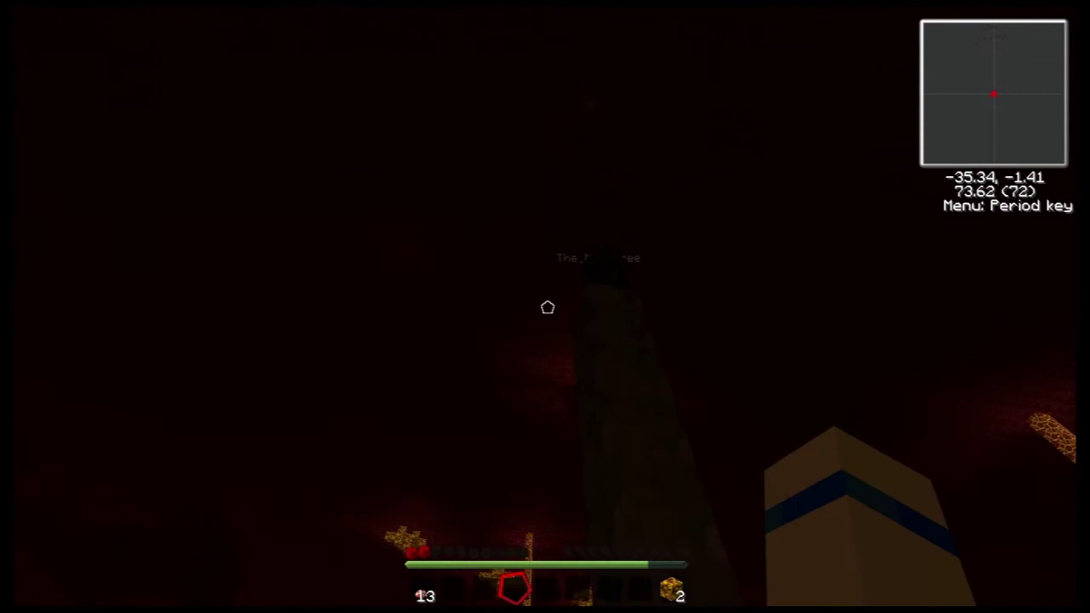
scroll(547, 308, "down", 1)
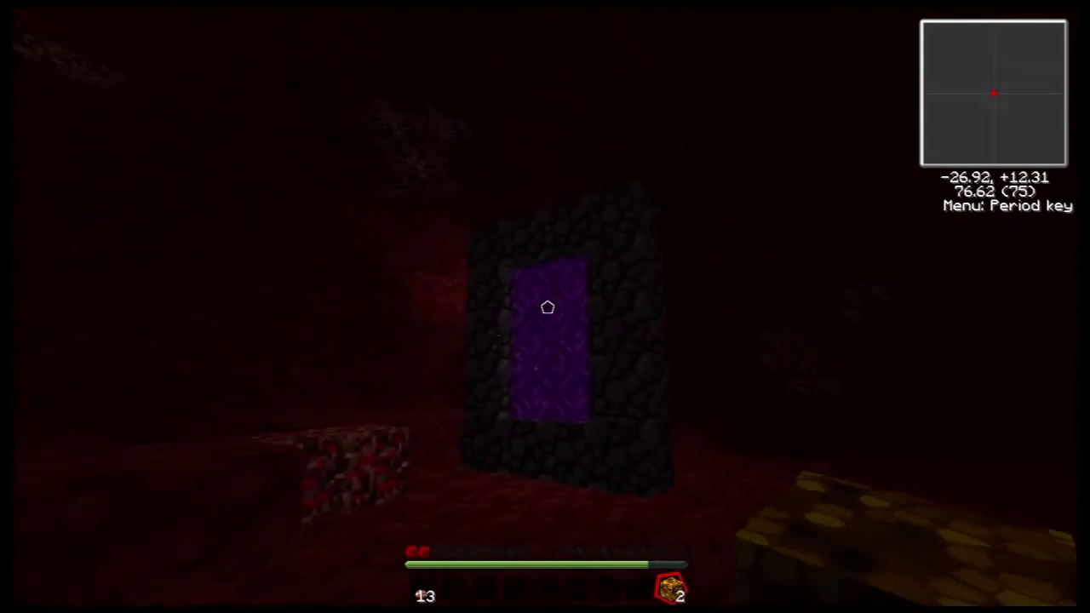
Step: Place a glowstone block against the obsidian portal frame
right_click(548, 308)
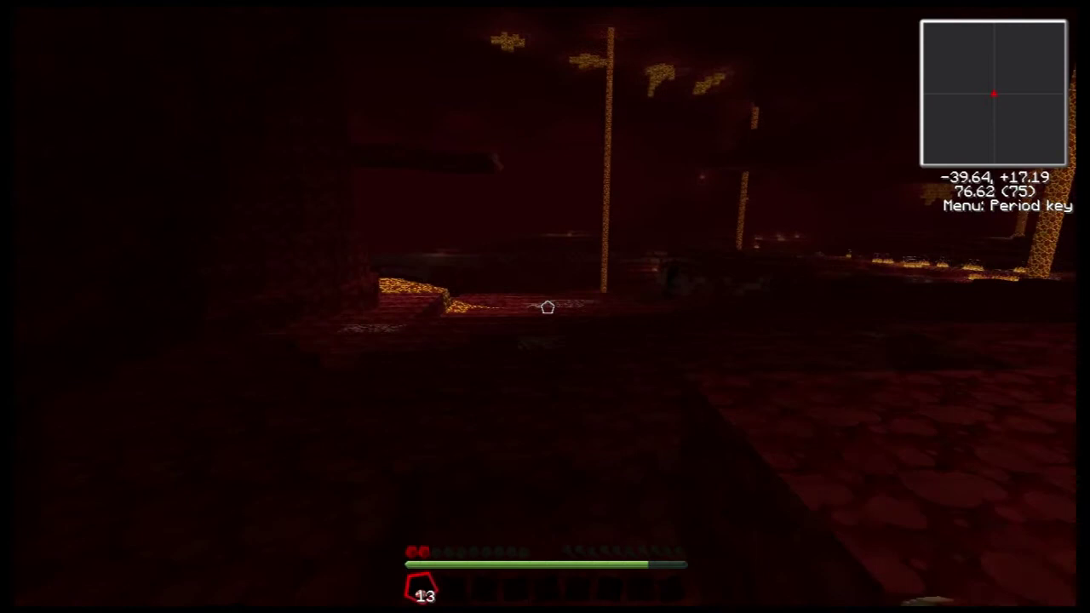
Step: Walk across the open Nether past the other player toward the lava columns and ghast
key("w")
key("w")
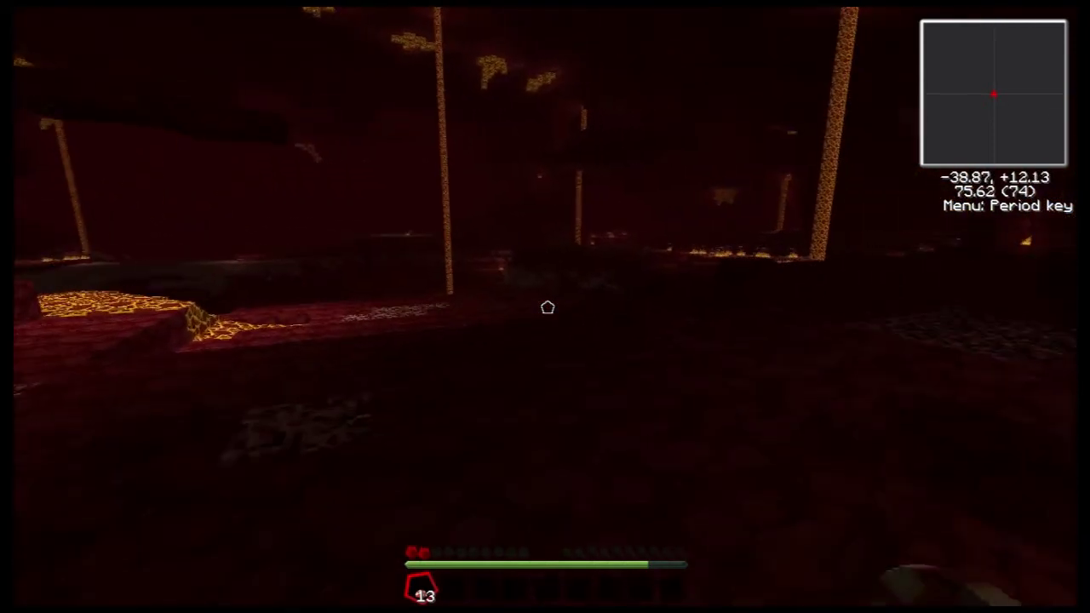
key("w")
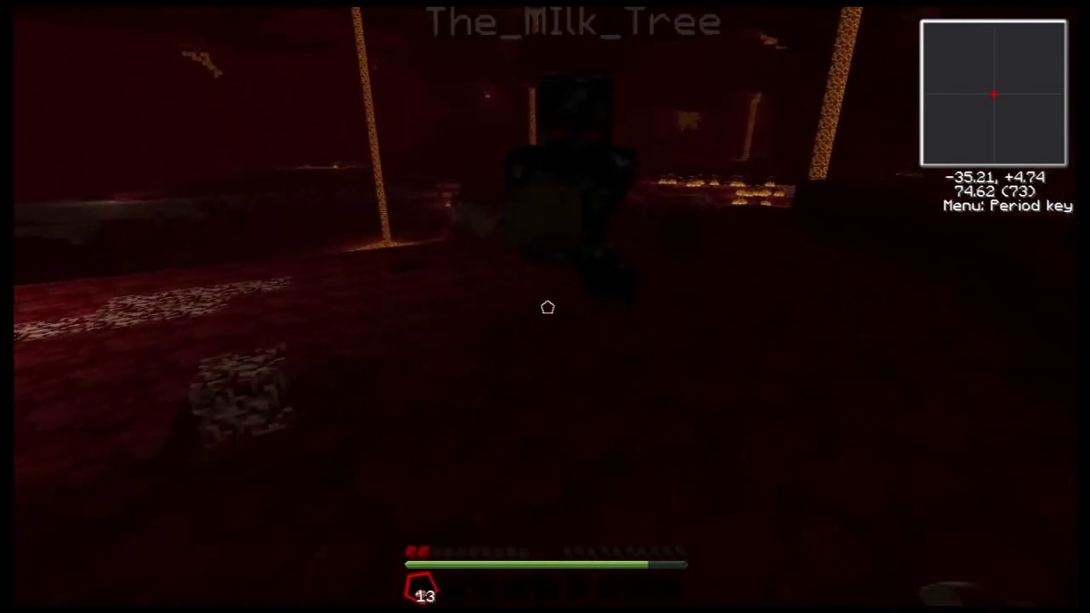
key("w")
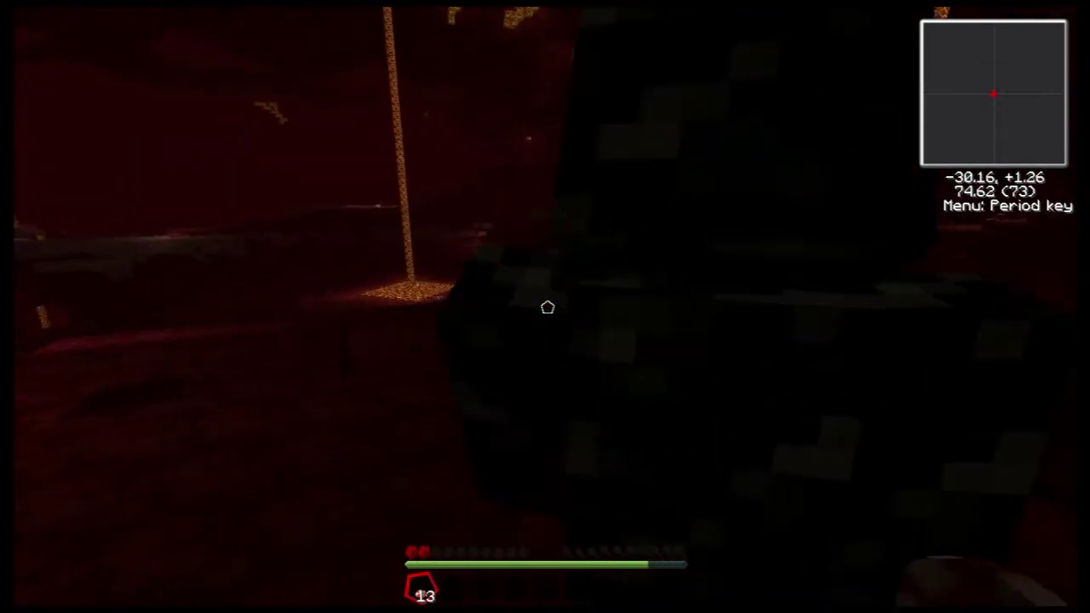
key("w")
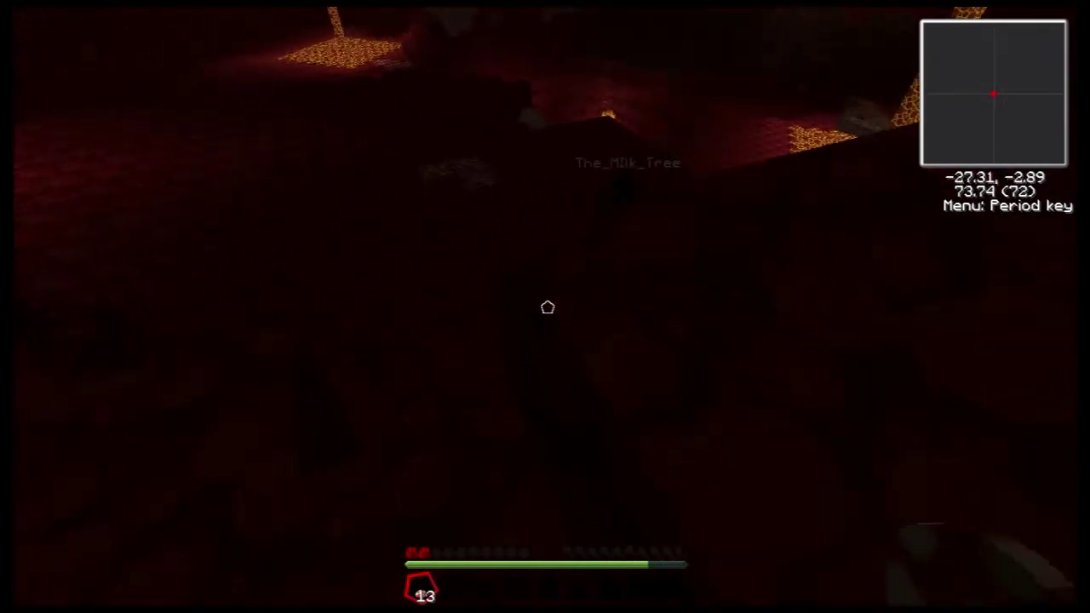
key("w")
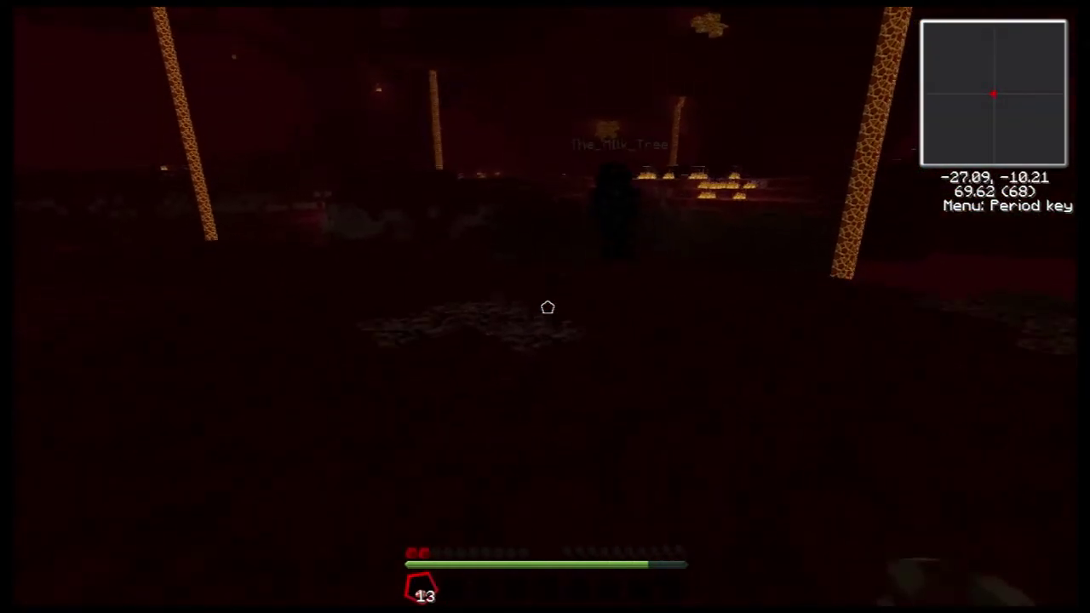
key("w")
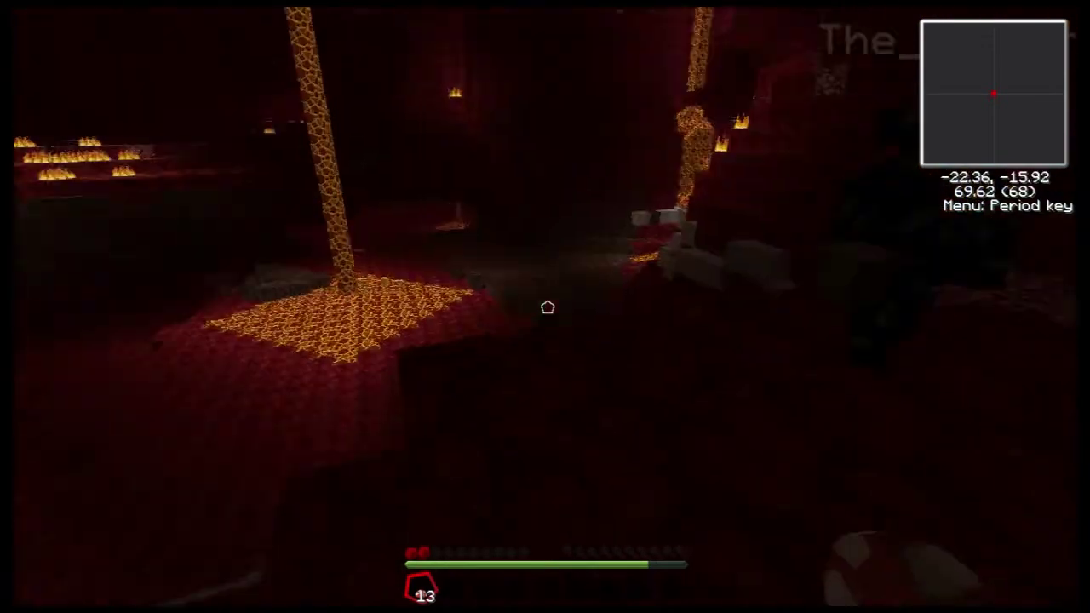
key("w")
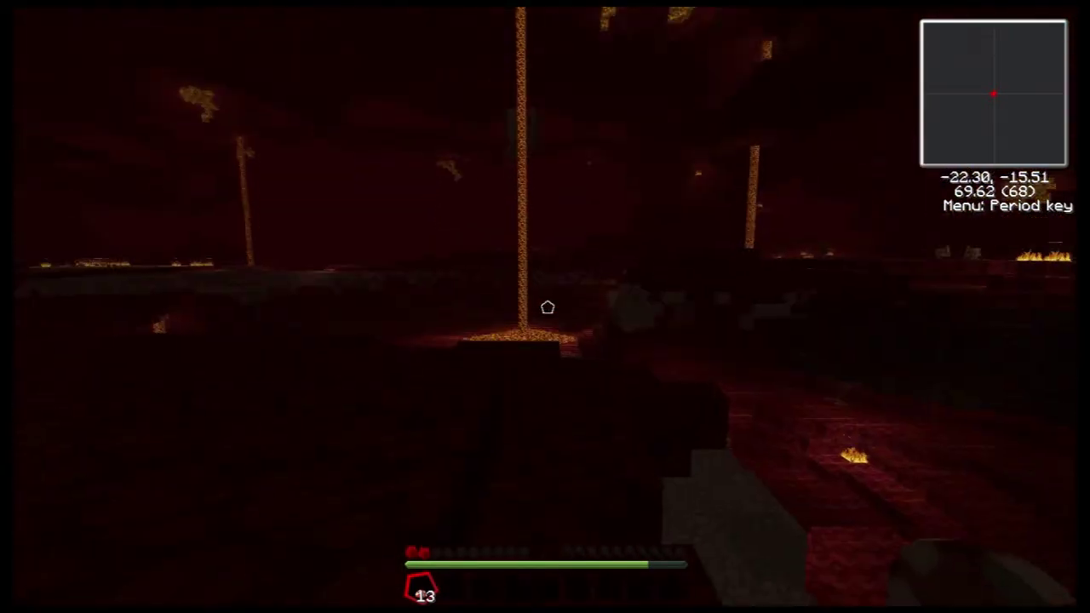
key("w")
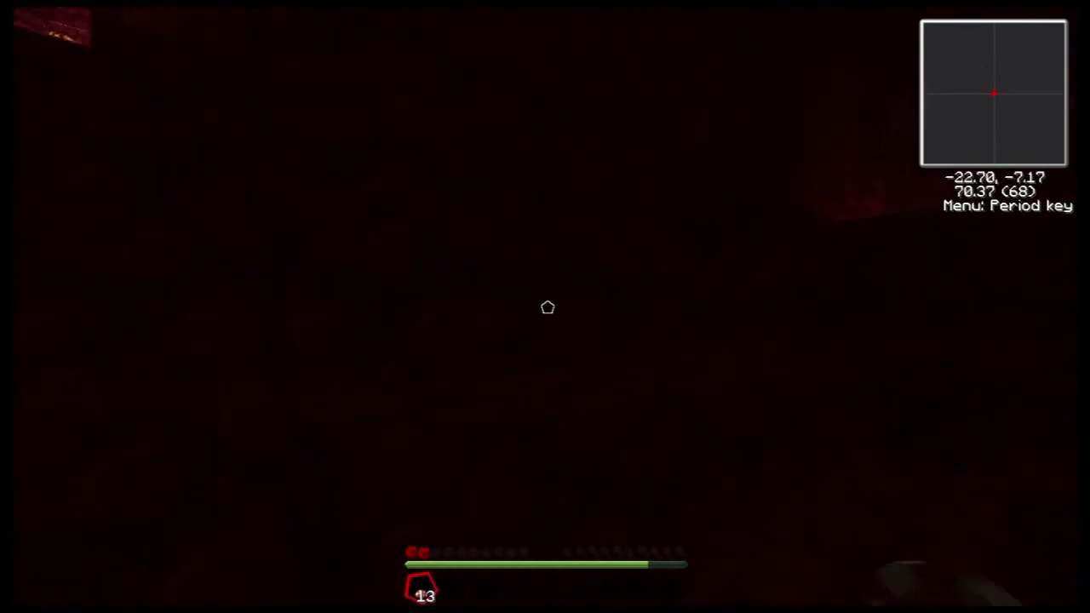
Step: Follow the dark netherrack tunnel out to the obsidian portal
key("w")
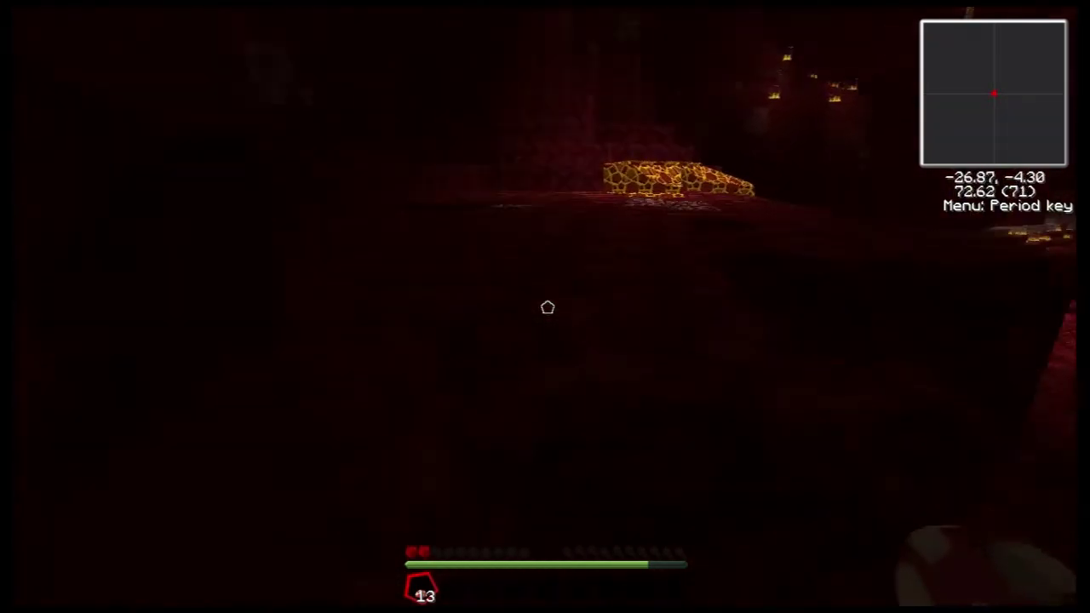
key("w")
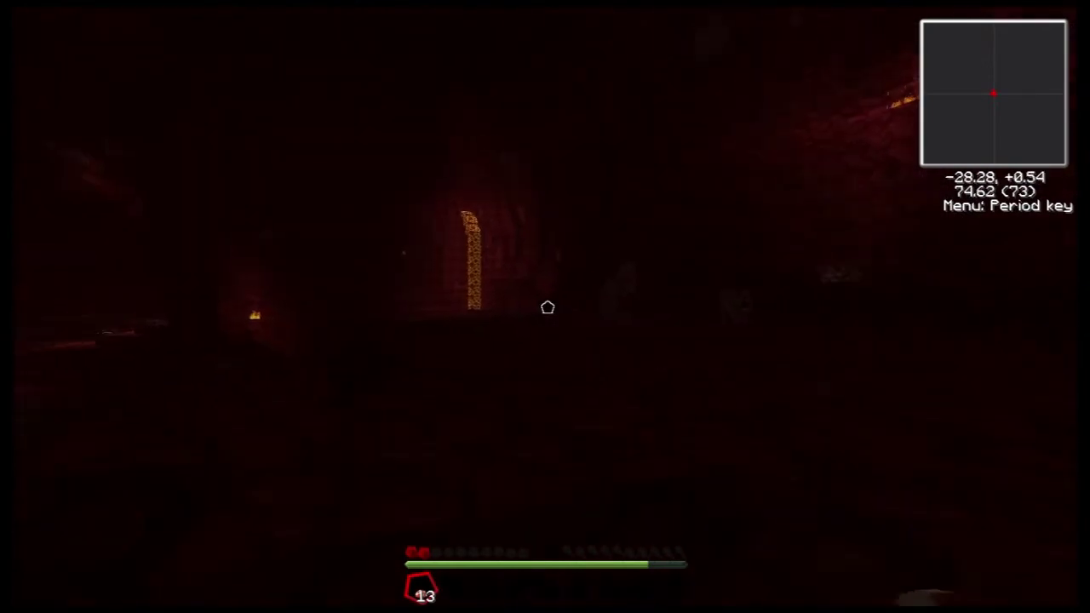
key("w")
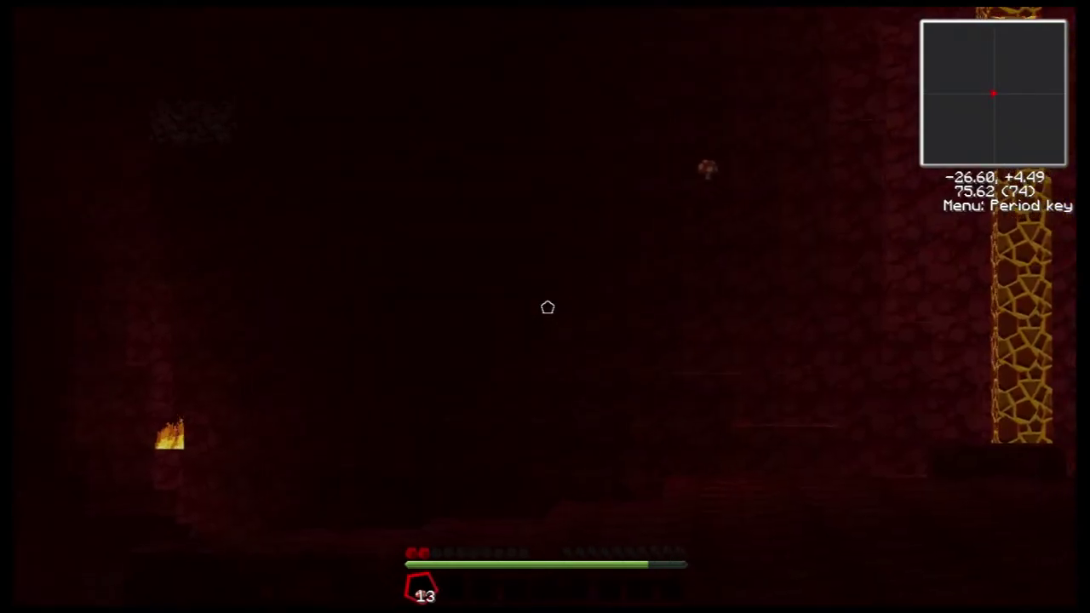
key("w")
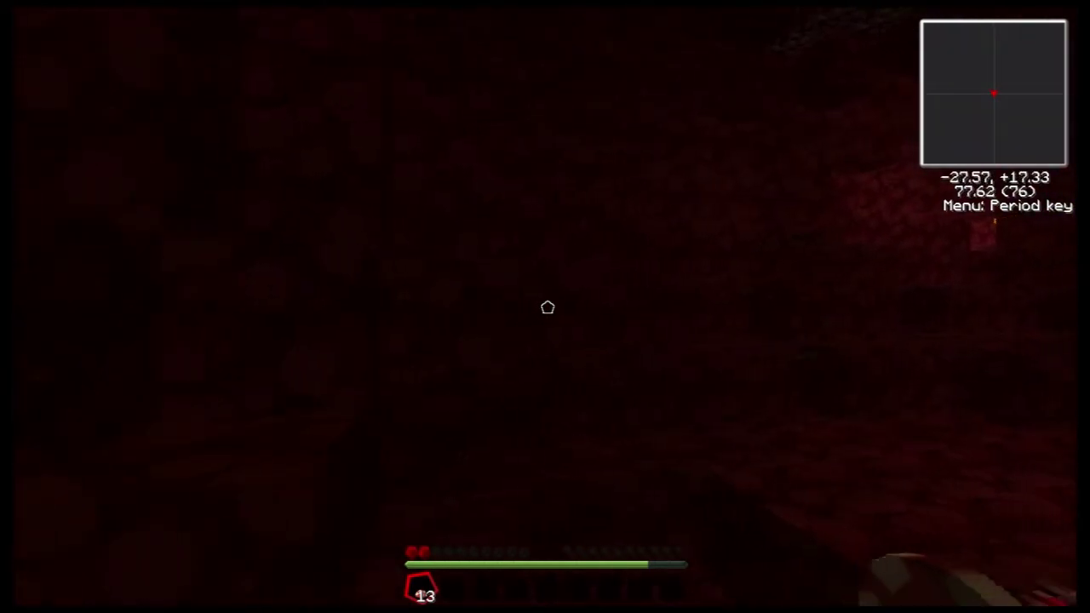
Step: Walk from the portal to the mushroom patch and turn back toward the portal
key("w")
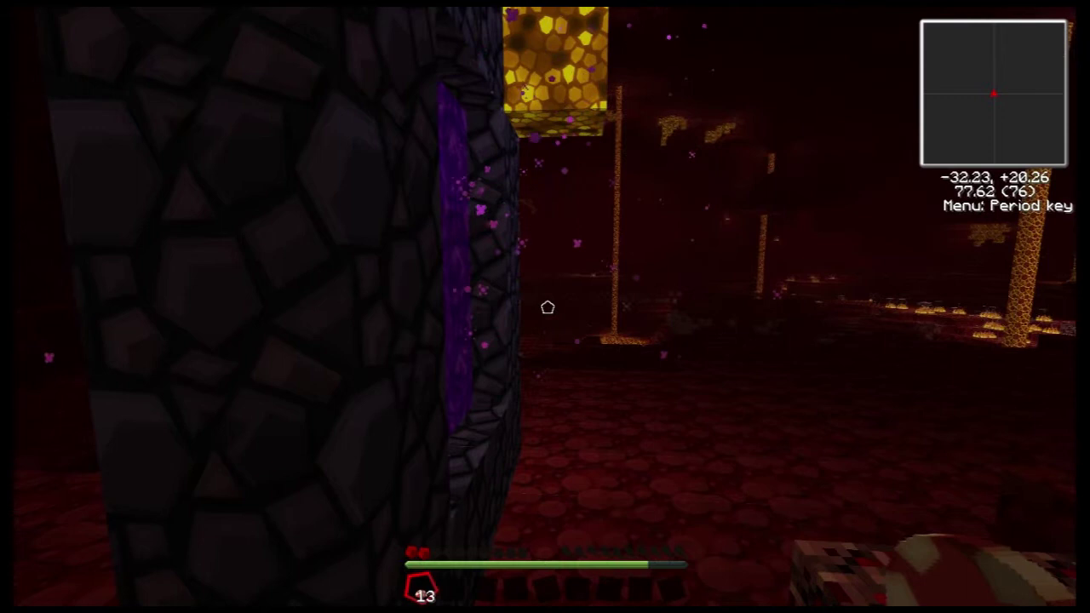
key("w")
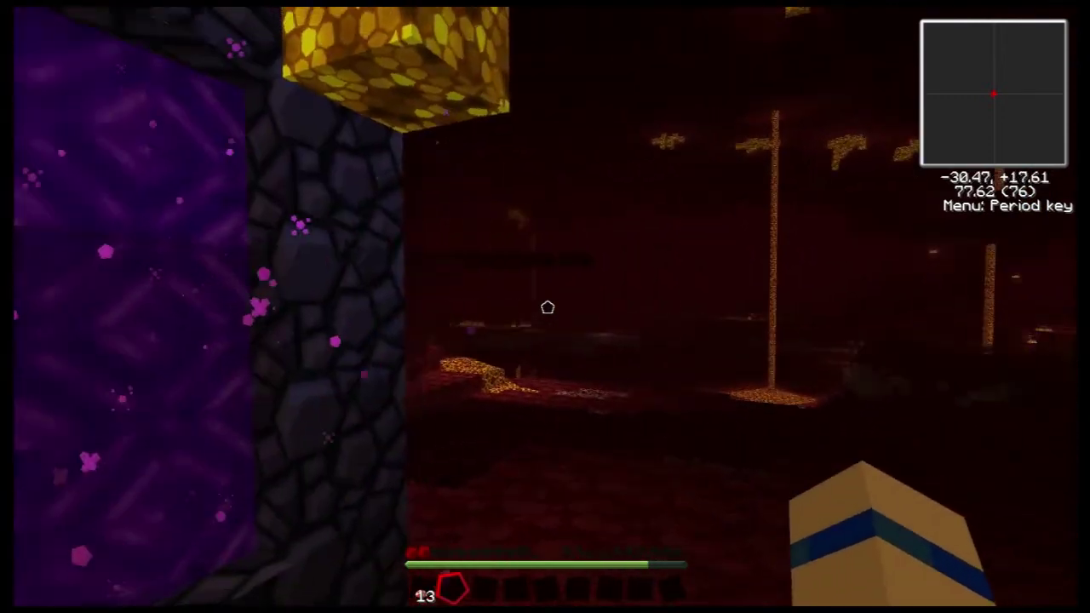
key("w")
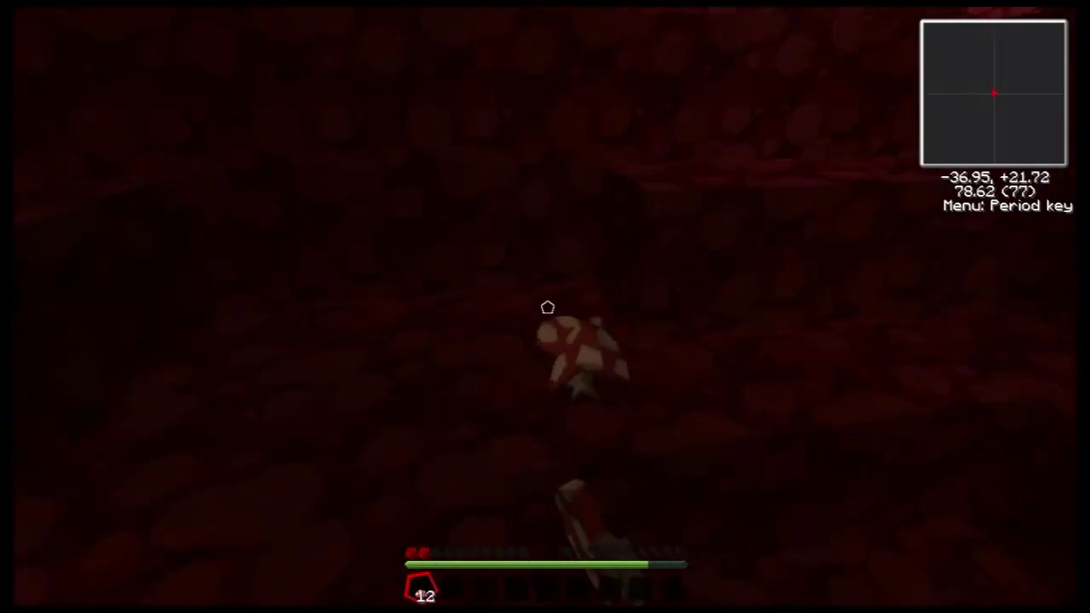
key("w")
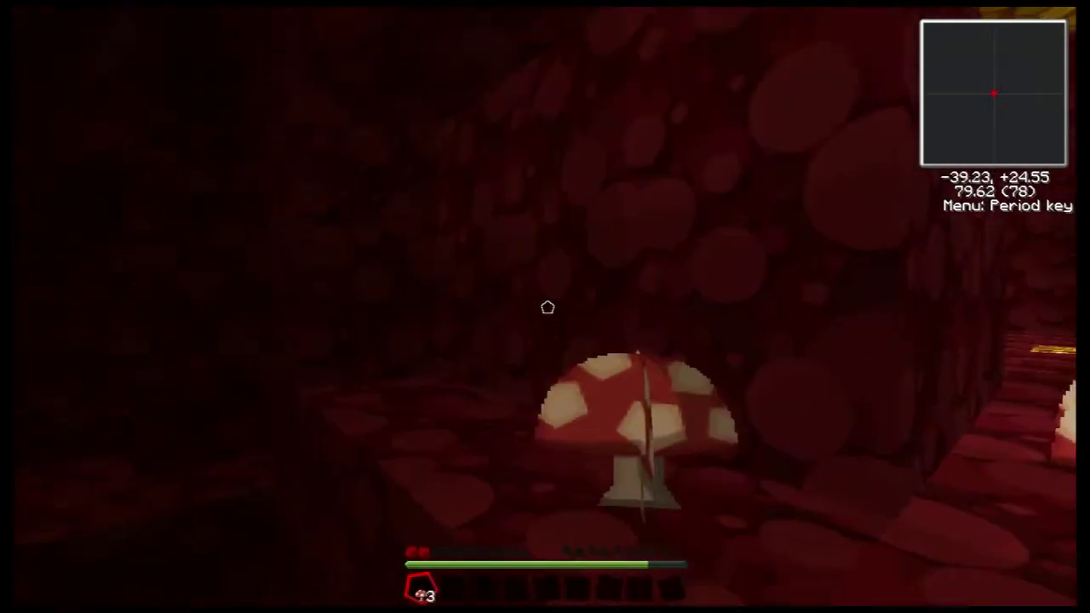
key("w")
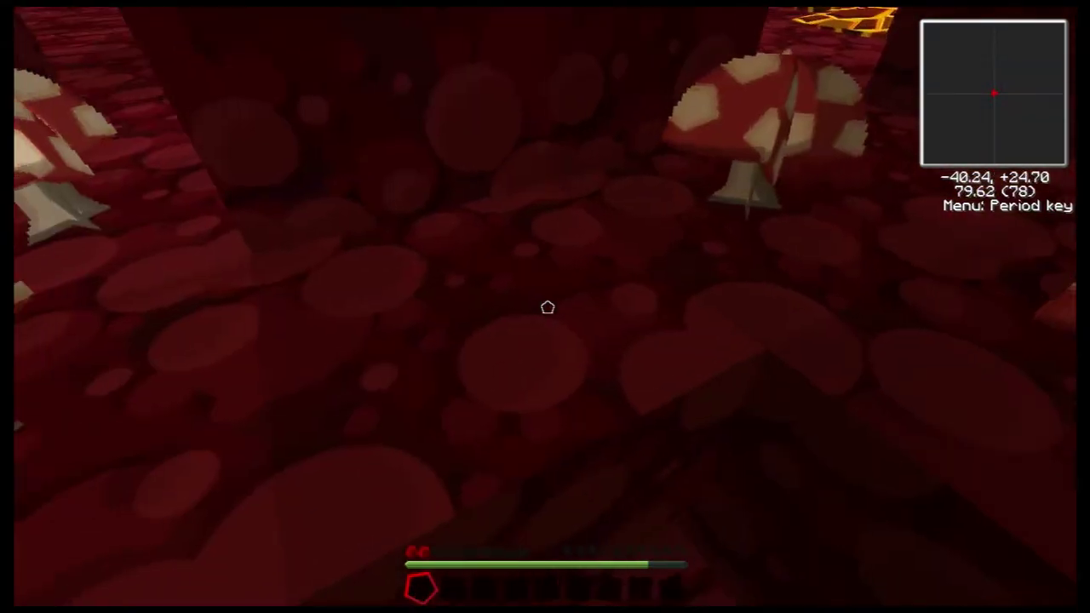
key("w")
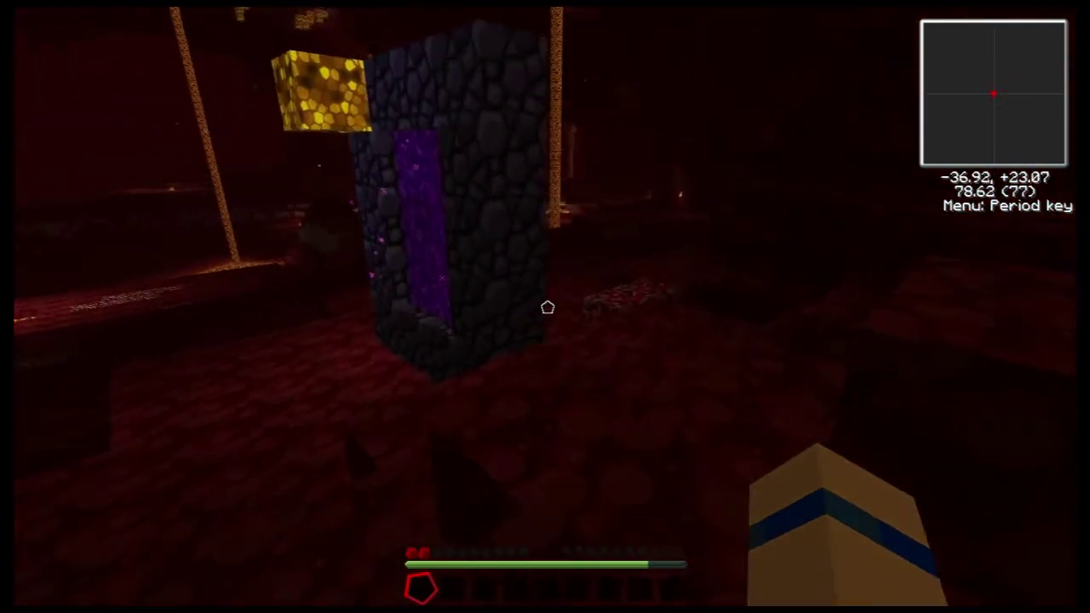
Step: Walk out across the open cavern between the glowstone columns until the explosion kills you
key("w")
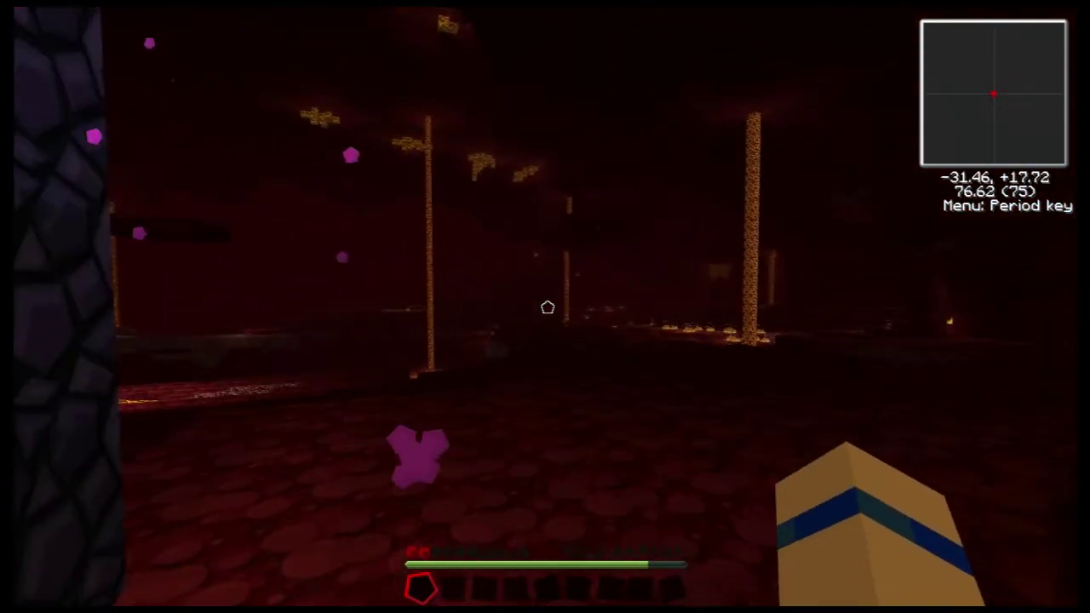
key("w")
key("w")
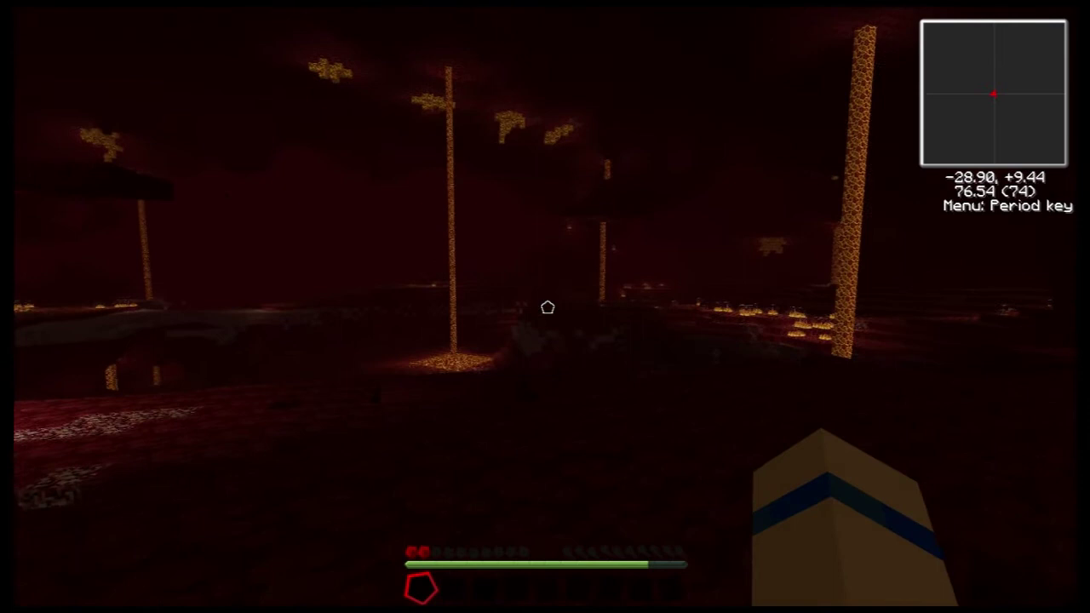
key("w")
key("w")
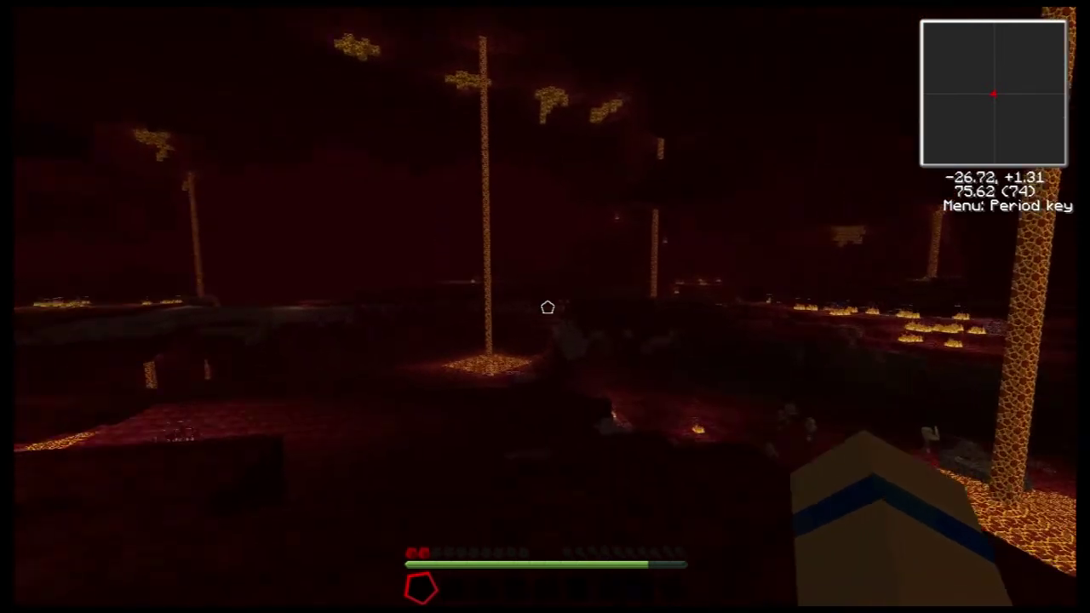
key("w")
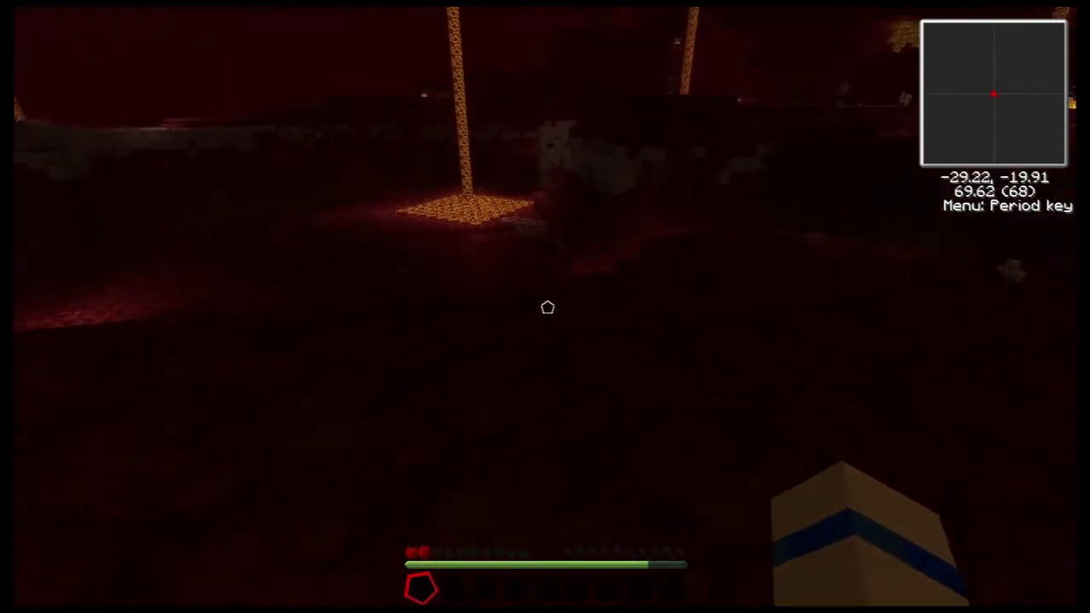
key("w")
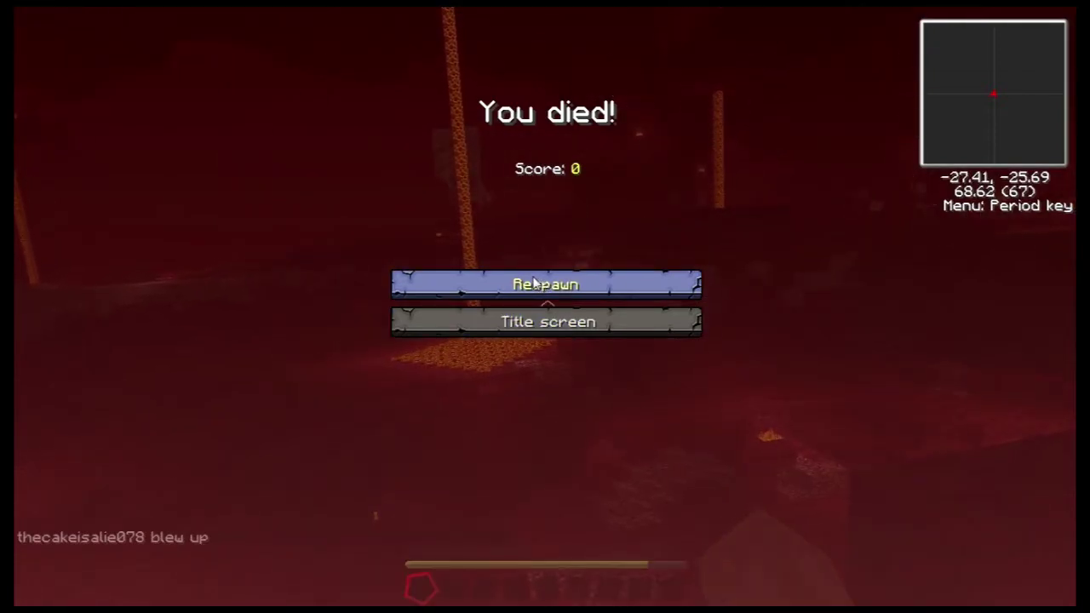
Step: Respawn and head back through the portal toward the mushroom wall
left_click(535, 285)
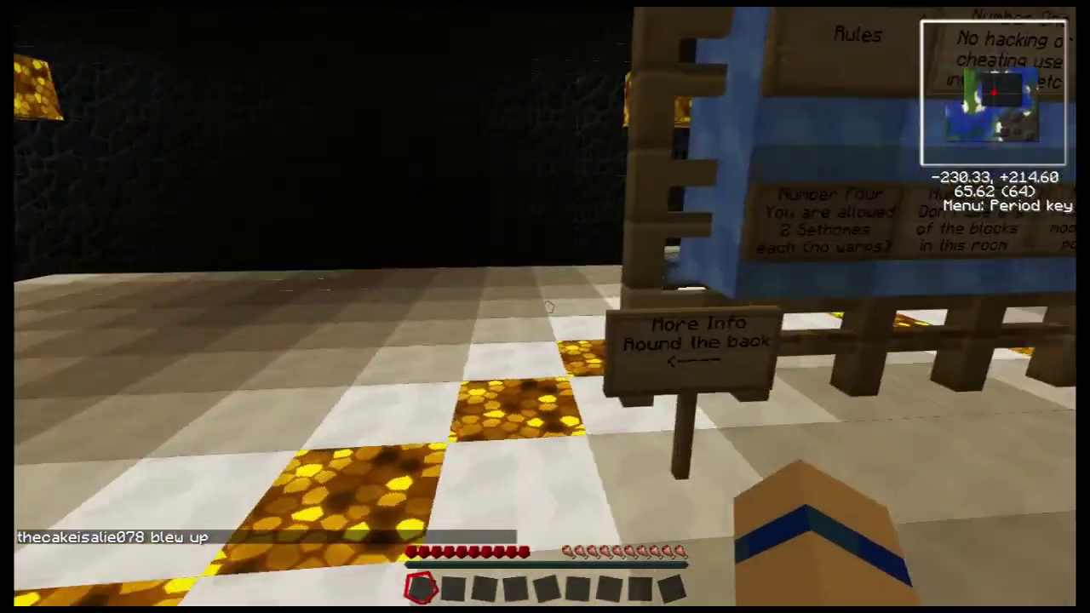
key("w")
key("w")
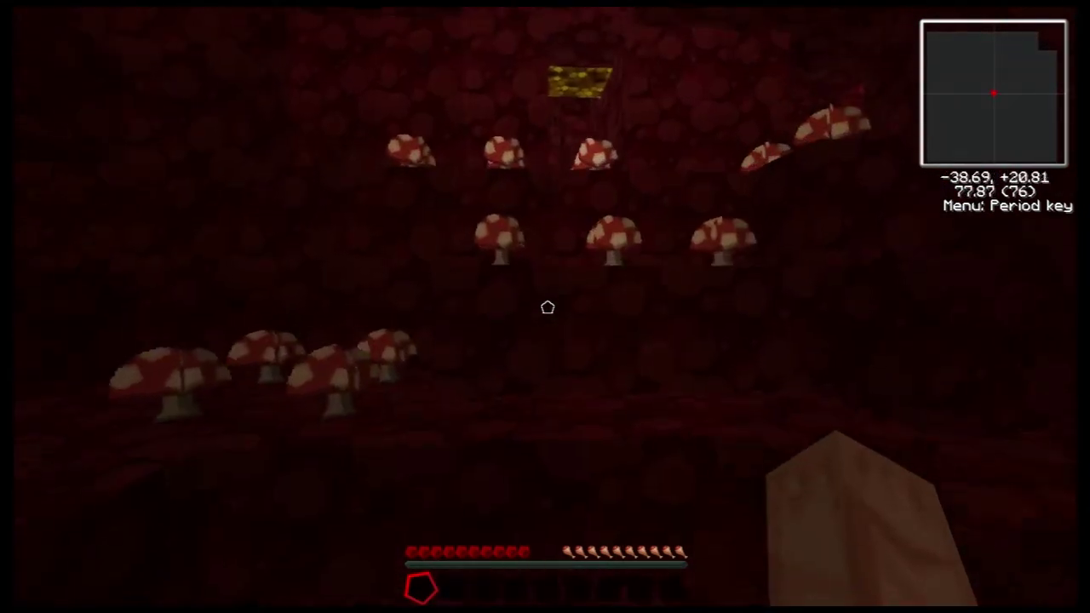
Step: Walk through the tunnel and circle the sapling in the glowstone-lit room
key("w")
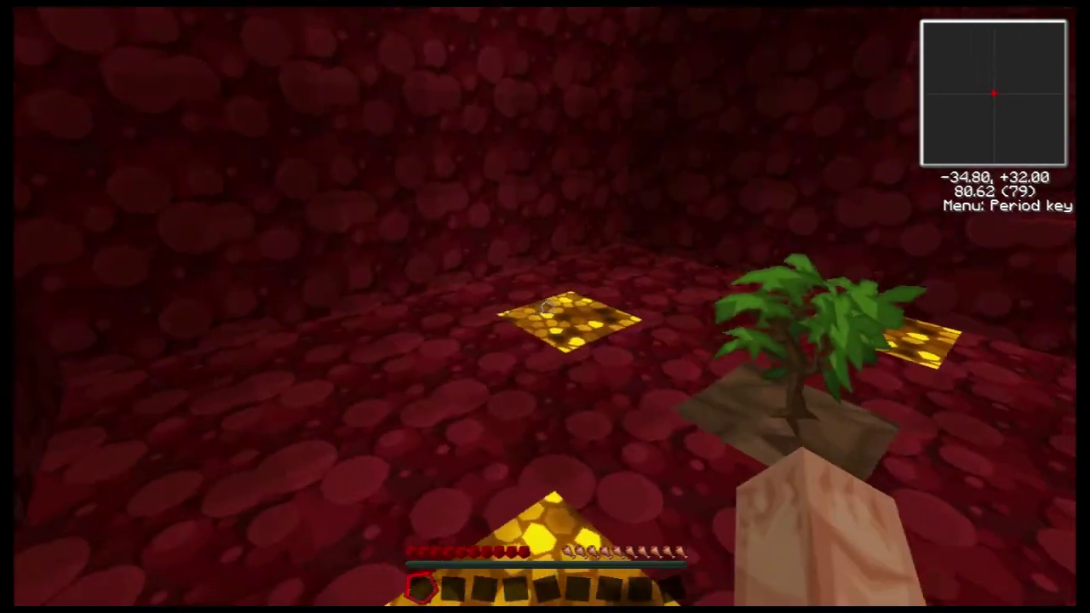
key("w")
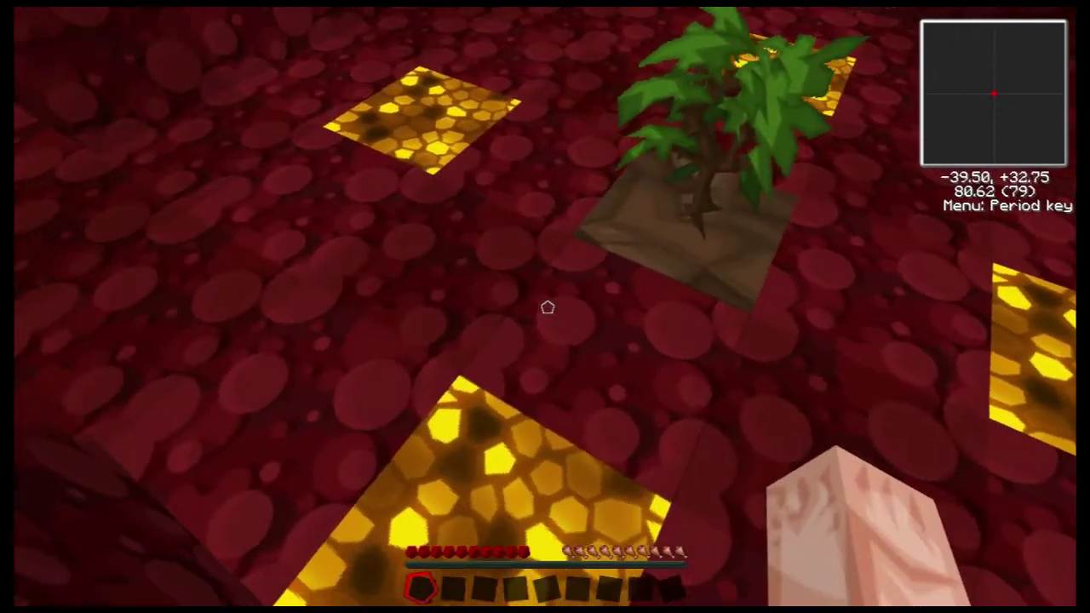
key("w")
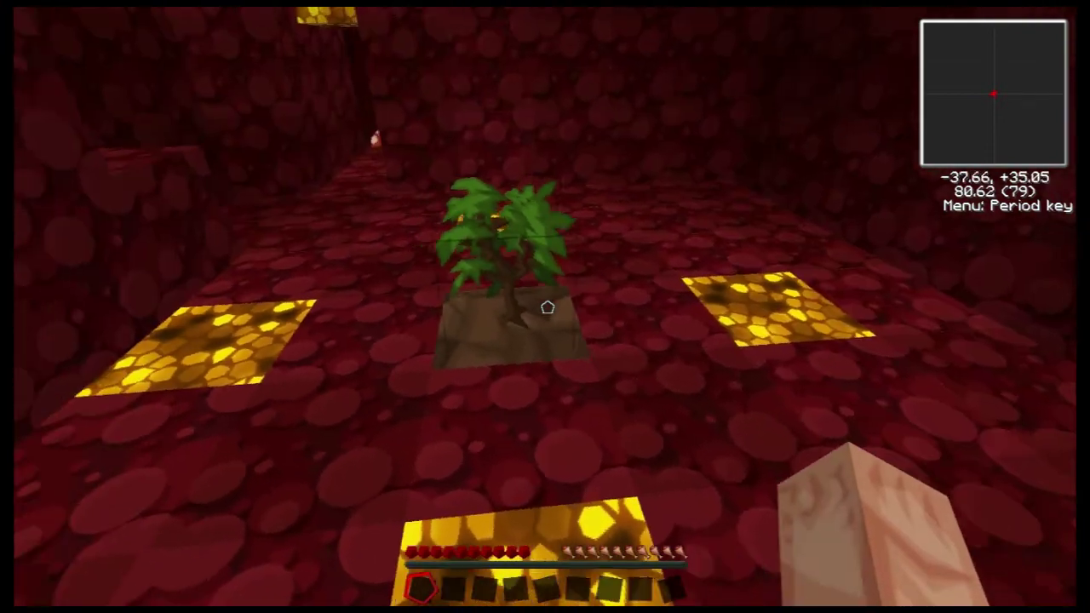
key("w")
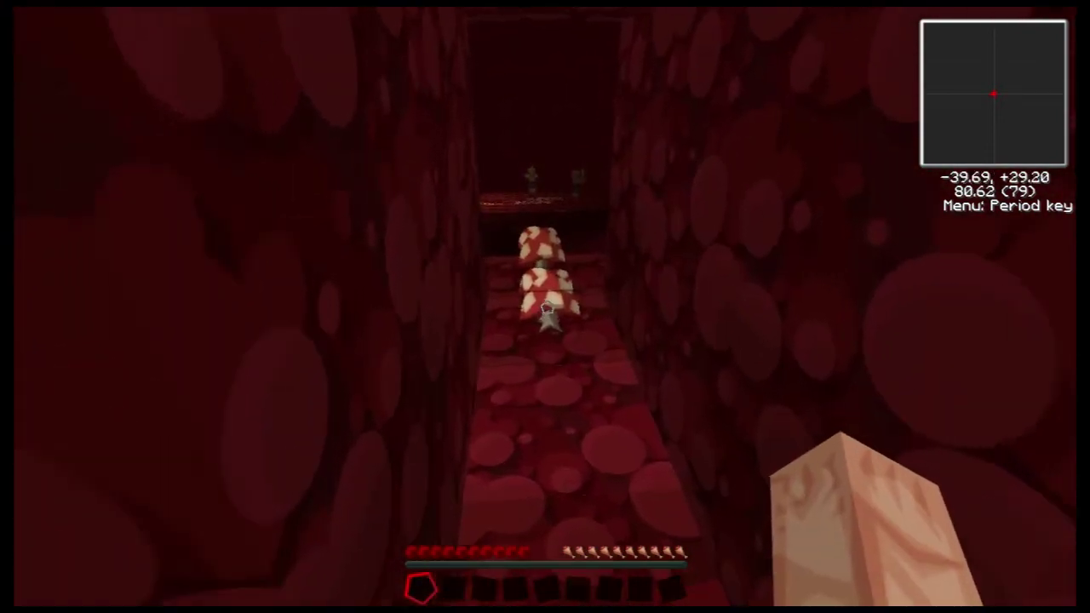
Step: Go through the mushroom corridor to the cavern, return, then head out to the lava cave
key("w")
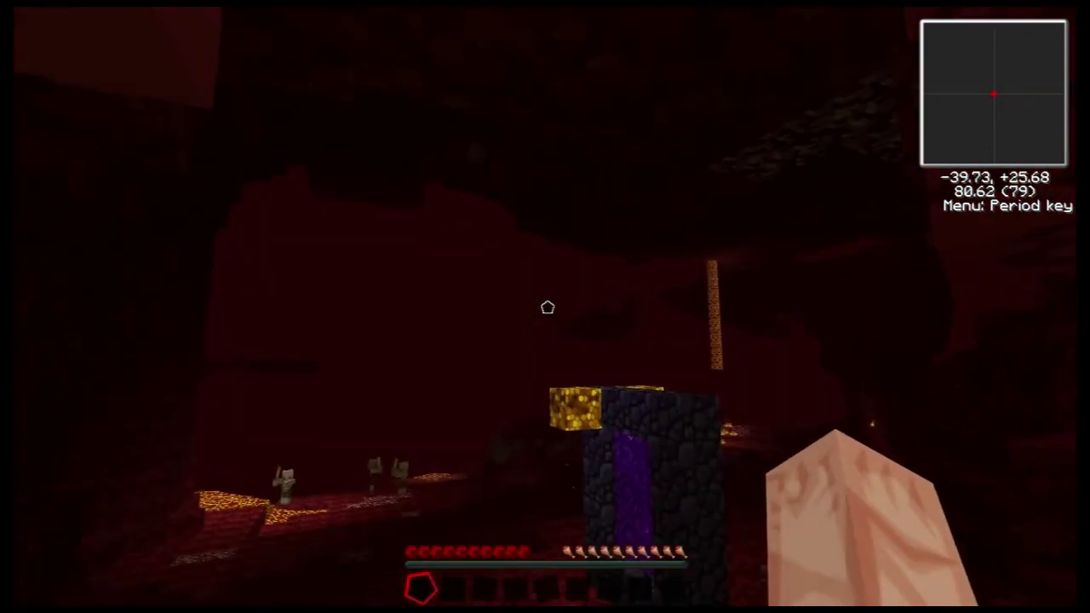
key("w")
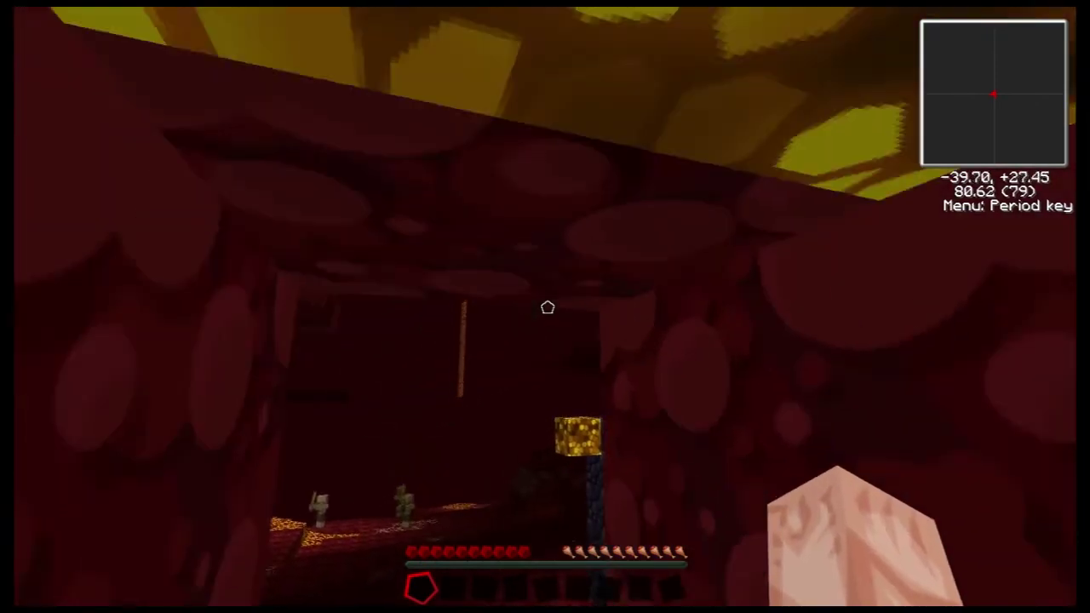
key("w")
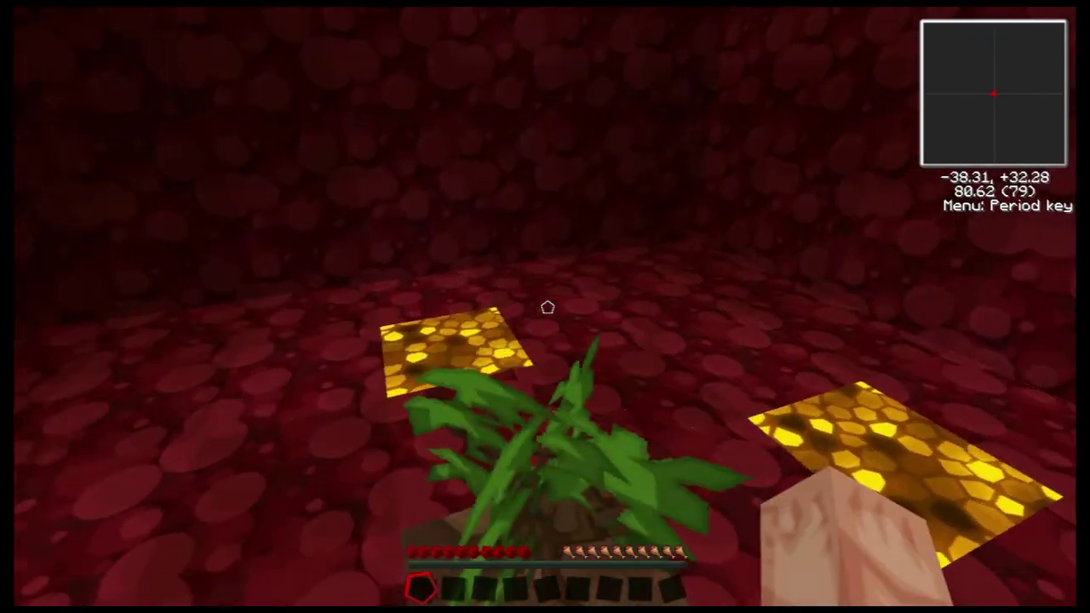
key("w")
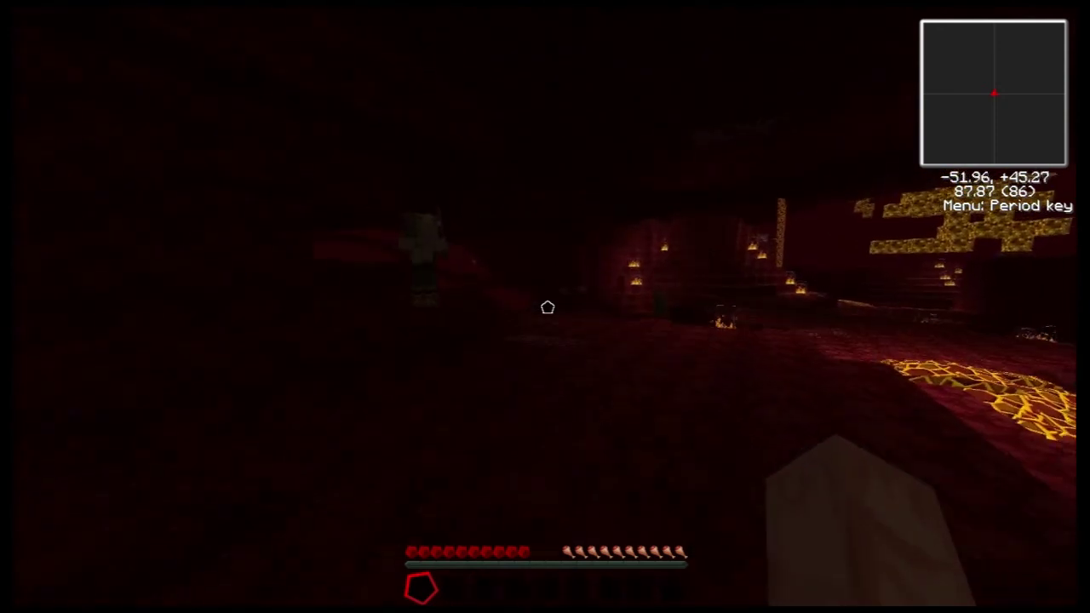
Step: Walk across the netherrack floor to the small fire beside the lava pool
key("w")
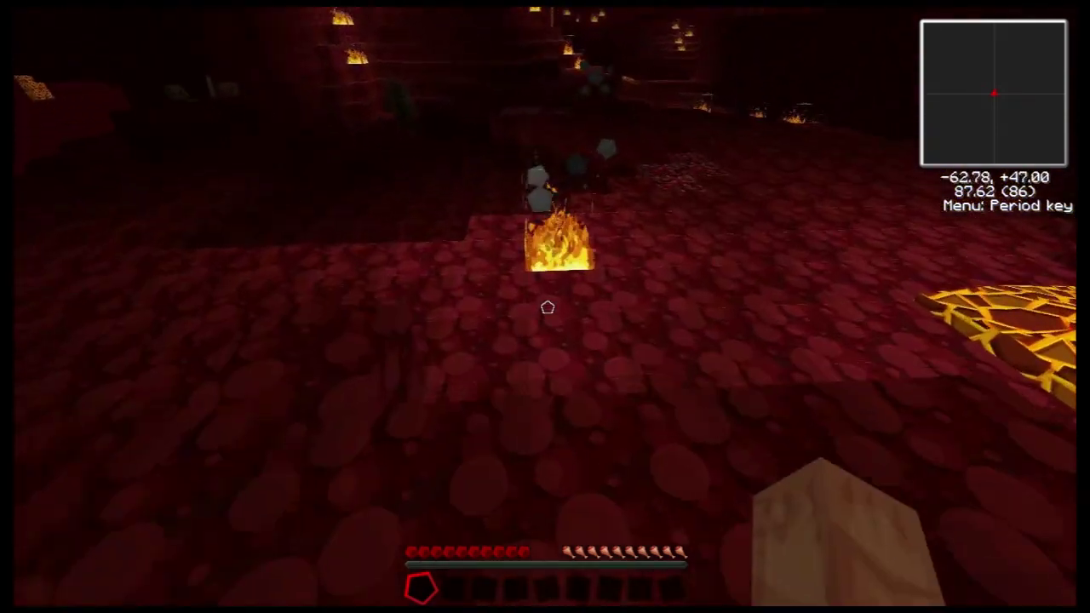